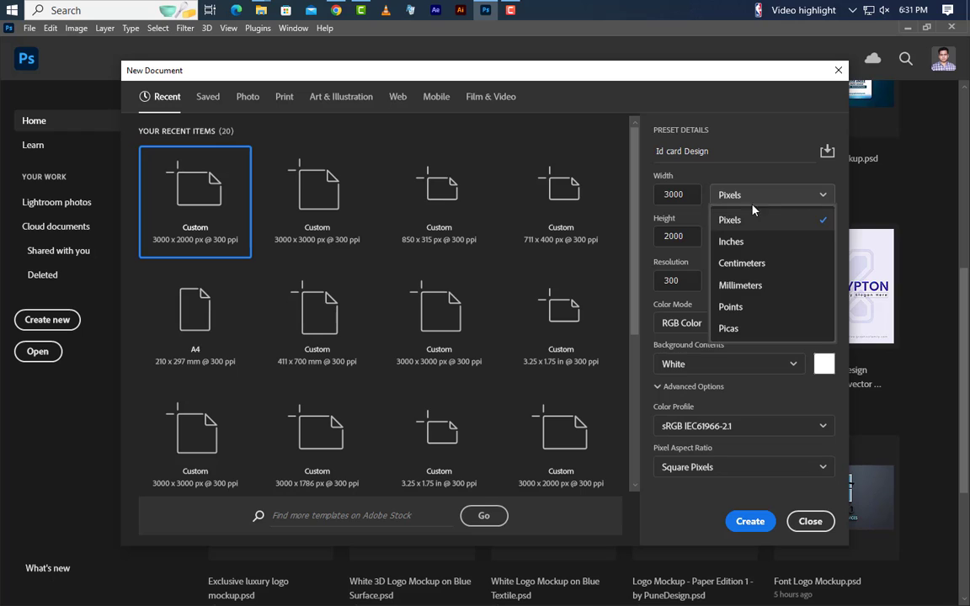
- Create the 'Id card Design' document in inches: width 2.127, height 3.377, 300 ppi
{"action": "left_click", "coordinate": [686, 240]}
{"action": "double_click", "coordinate": [668, 195]}
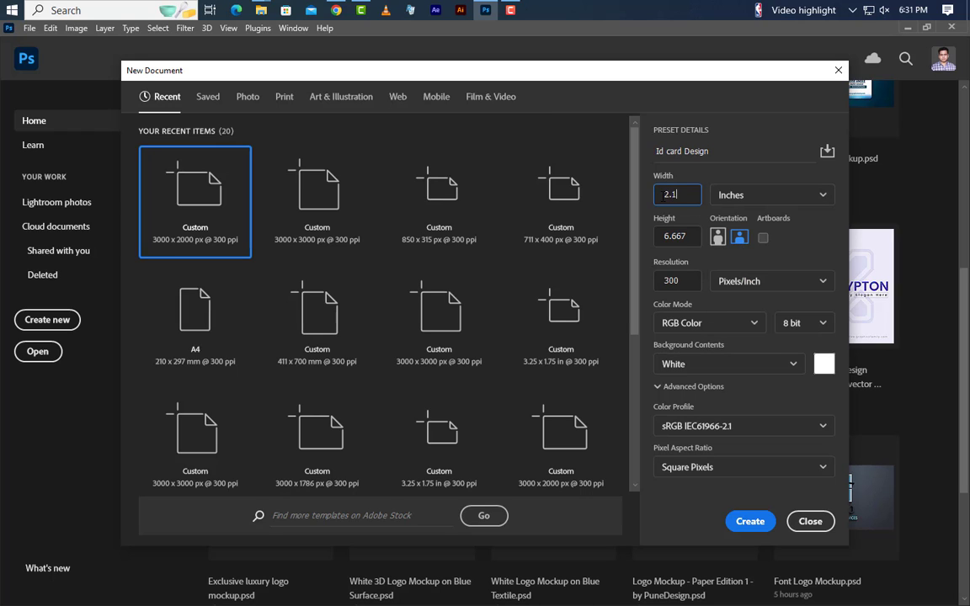
{"action": "type", "text": "2.127"}
{"action": "left_click_drag", "start_coordinate": [687, 237], "coordinate": [655, 241]}
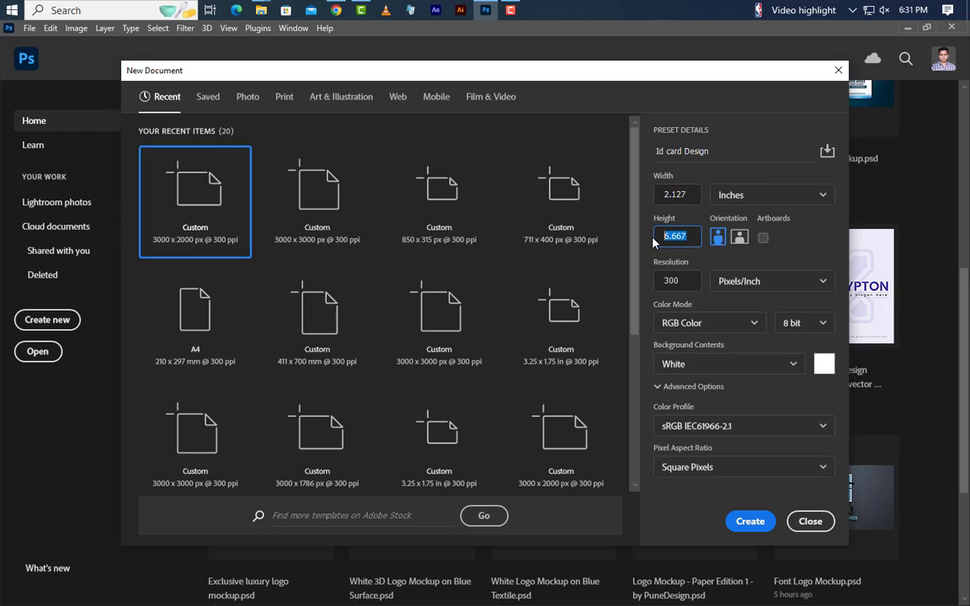
{"action": "type", "text": "3.377"}
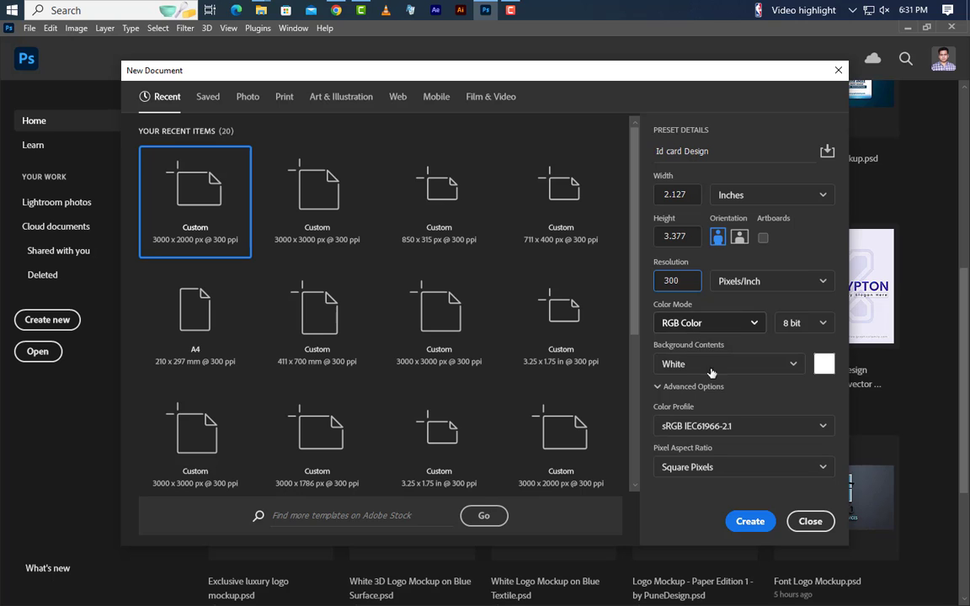
{"action": "left_click", "coordinate": [745, 521]}
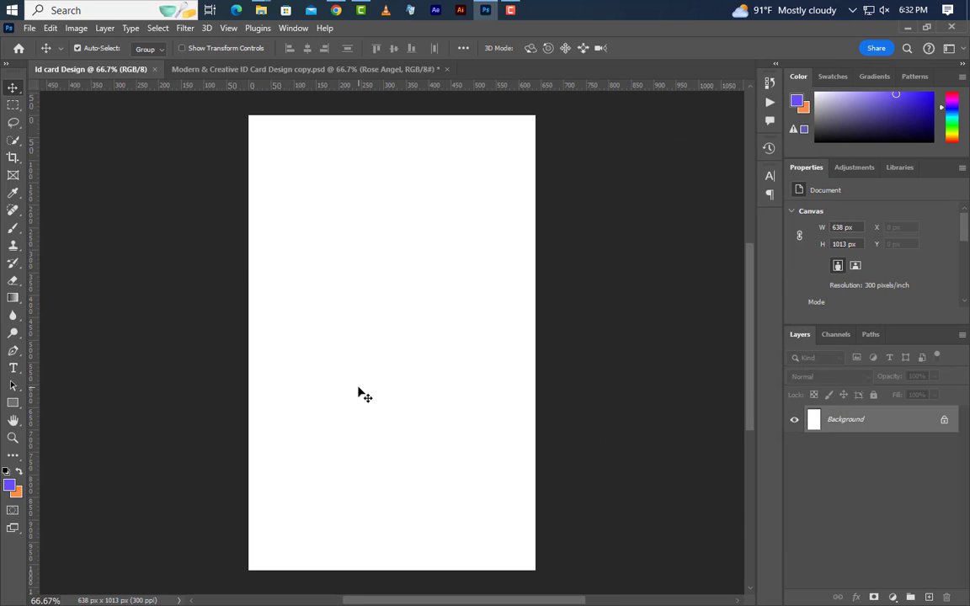
- Add a new guide layout with 40 px margins on all four sides
{"action": "left_click", "coordinate": [228, 28]}
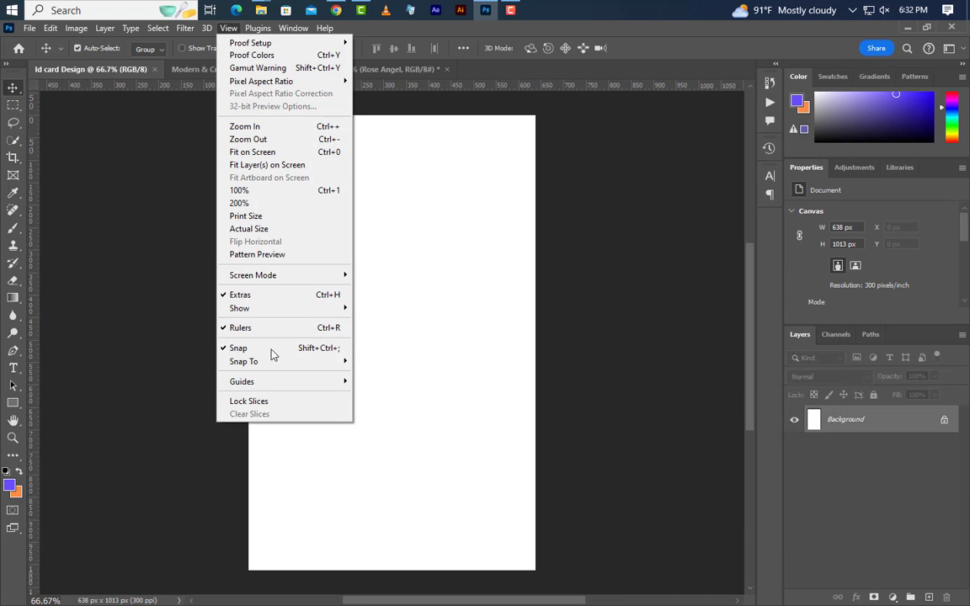
{"action": "mouse_move", "coordinate": [275, 382]}
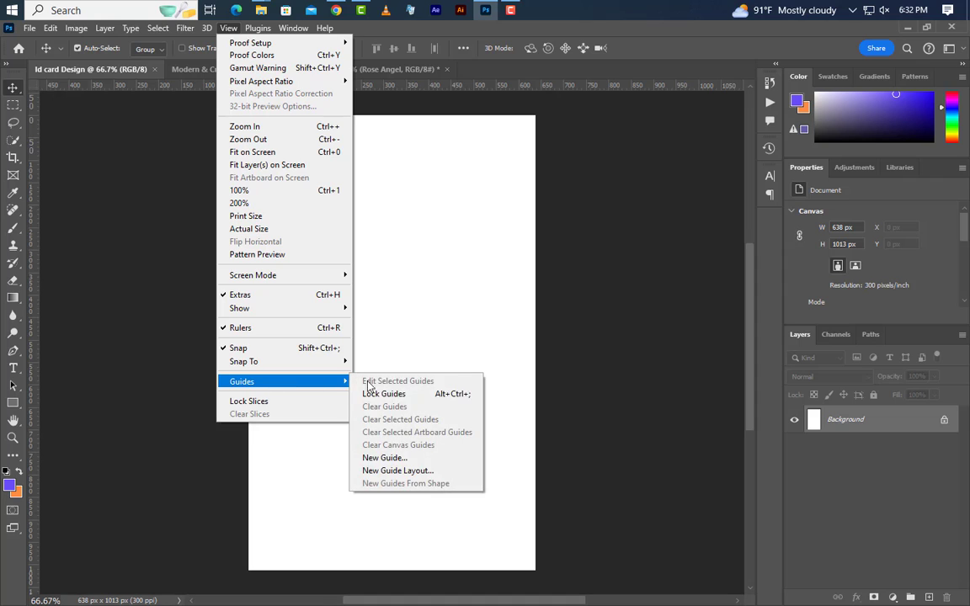
{"action": "left_click", "coordinate": [399, 470]}
{"action": "left_click", "coordinate": [667, 408]}
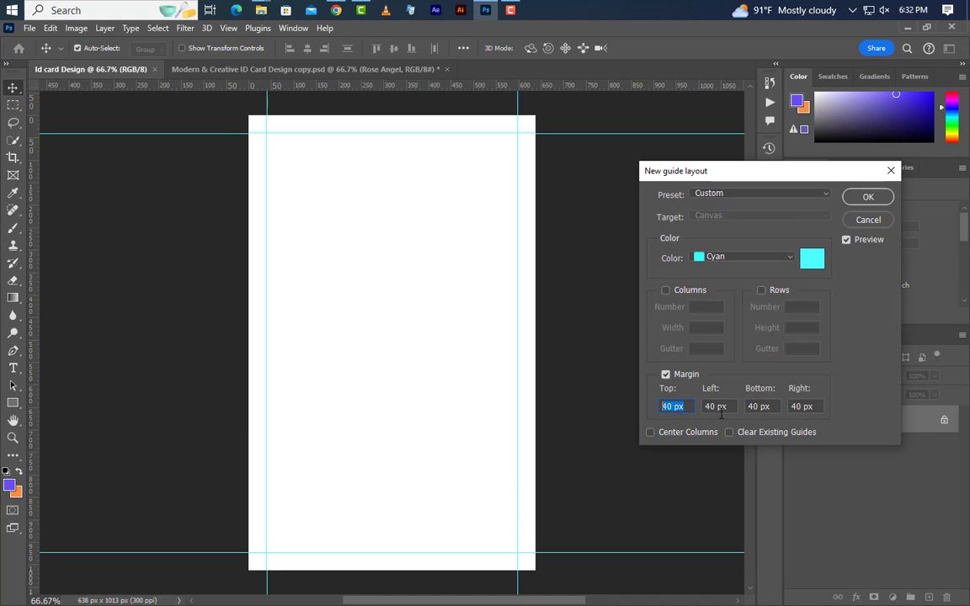
{"action": "left_click", "coordinate": [726, 408]}
{"action": "left_click", "coordinate": [768, 408]}
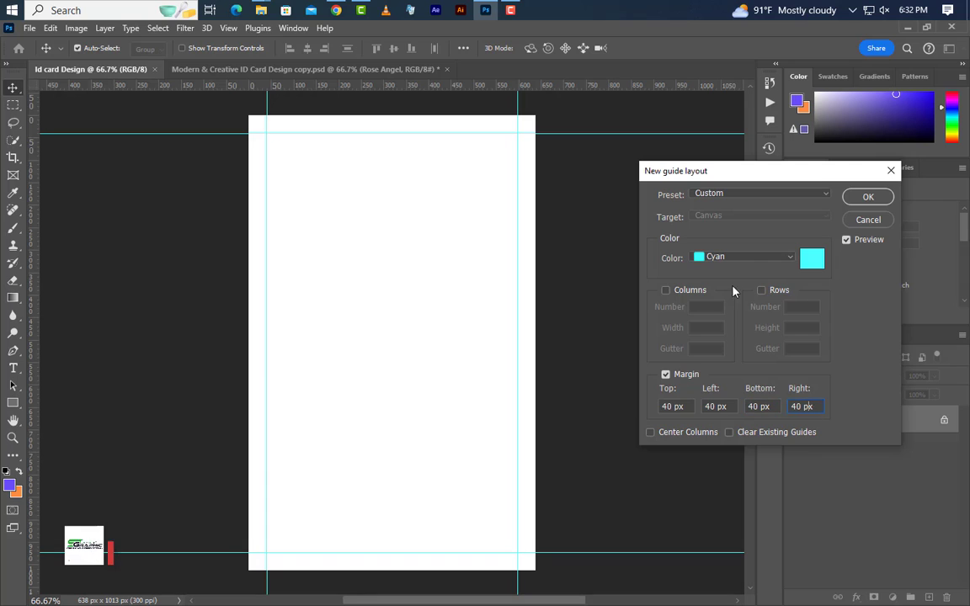
{"action": "left_click", "coordinate": [868, 197]}
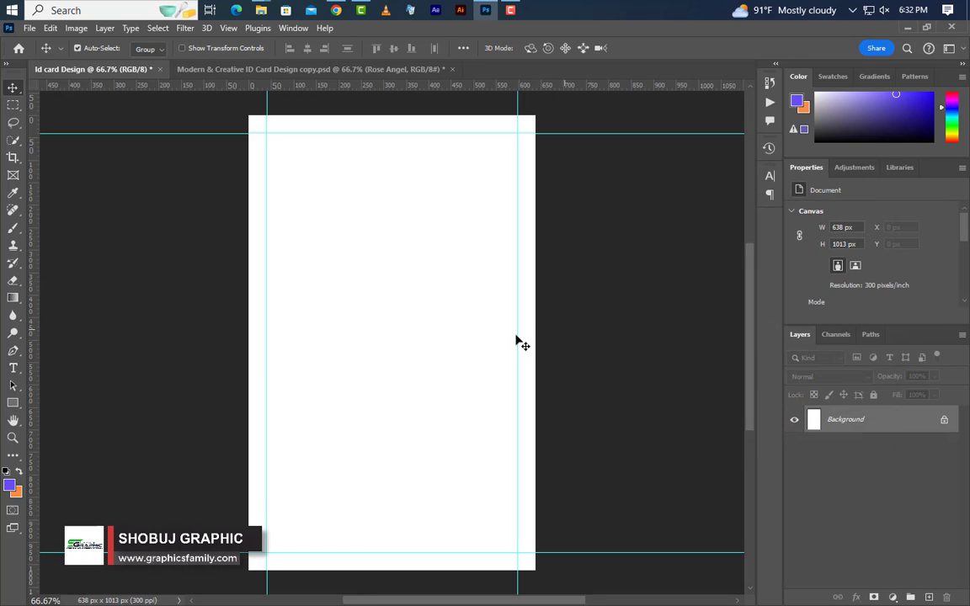
- Add a single horizontal guide at 468 px across the card's middle
{"action": "left_click", "coordinate": [229, 28]}
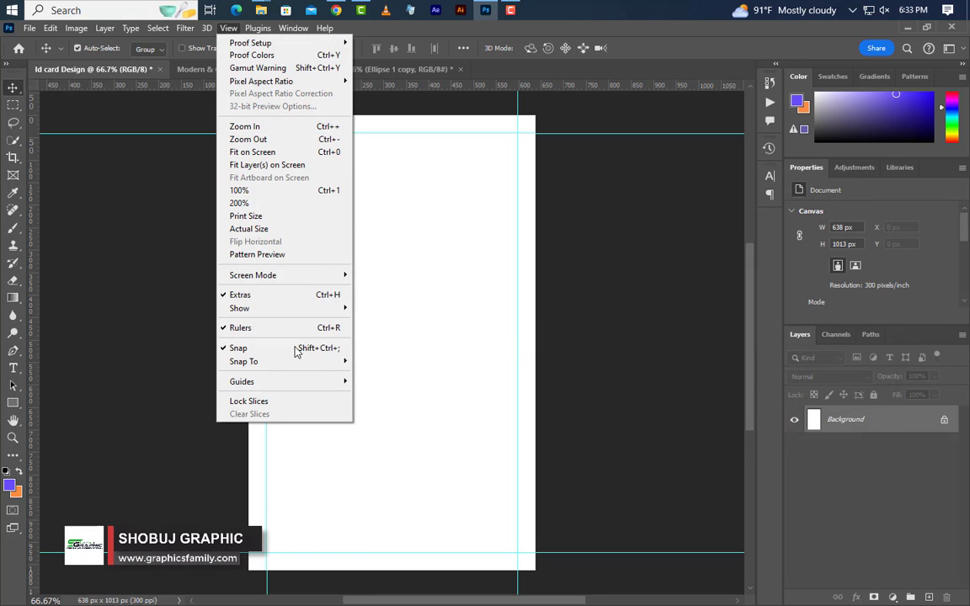
{"action": "mouse_move", "coordinate": [295, 383]}
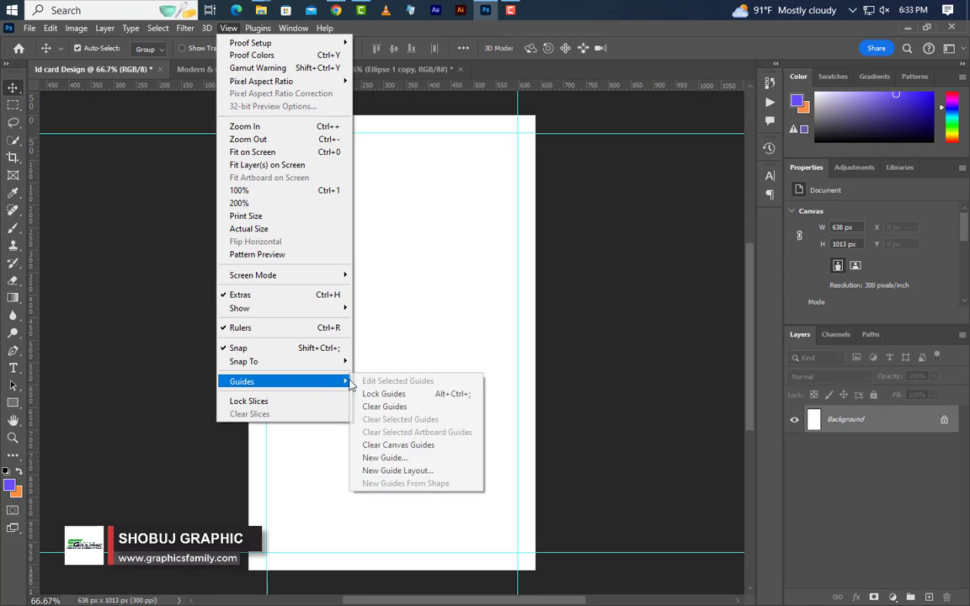
{"action": "left_click", "coordinate": [385, 457]}
{"action": "left_click", "coordinate": [691, 246]}
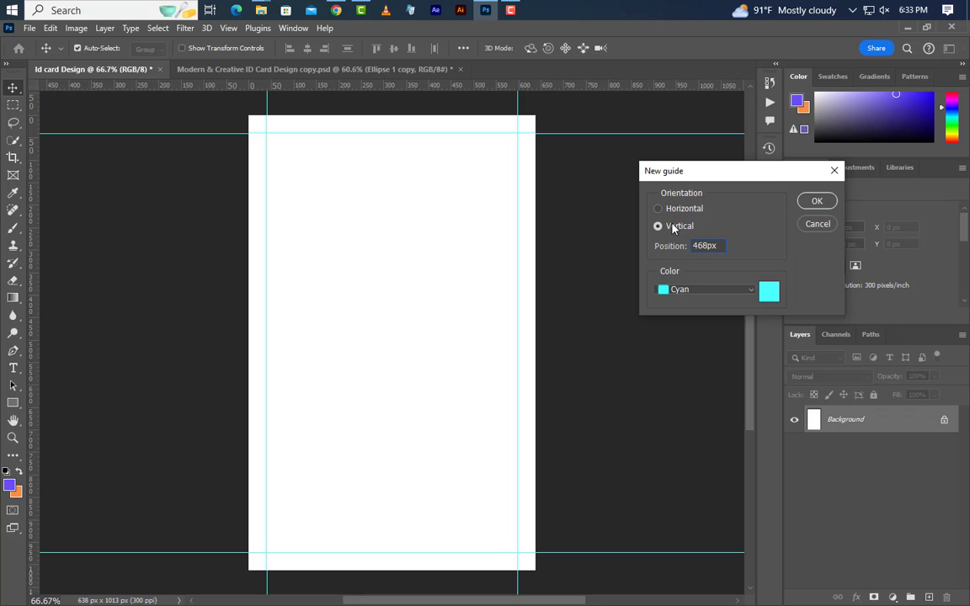
{"action": "left_click", "coordinate": [815, 202]}
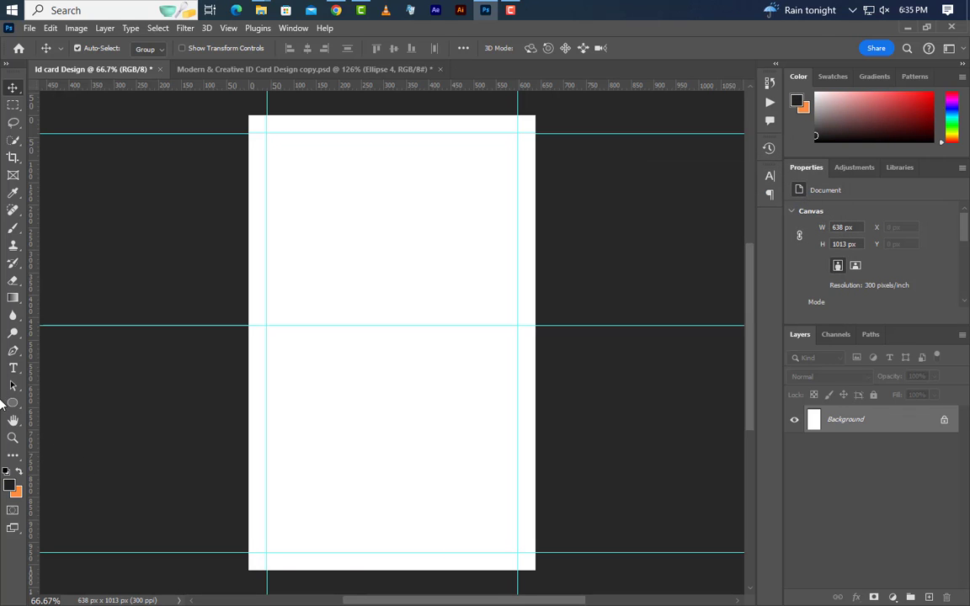
- Draw a 320 px circle near the card top and drag a vertical guide to its centre
{"action": "left_click", "coordinate": [13, 402]}
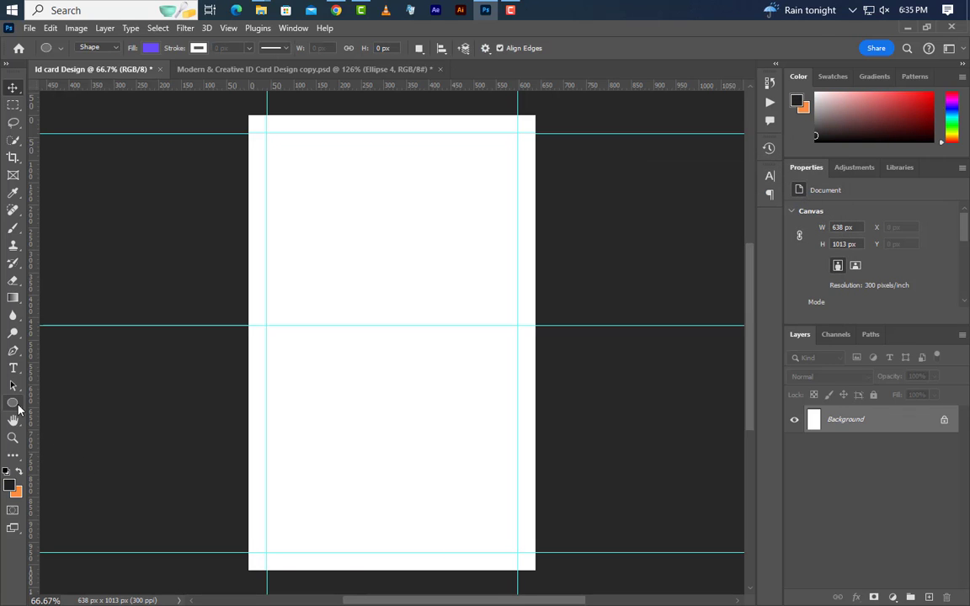
{"action": "right_click", "coordinate": [13, 402]}
{"action": "left_click", "coordinate": [51, 416]}
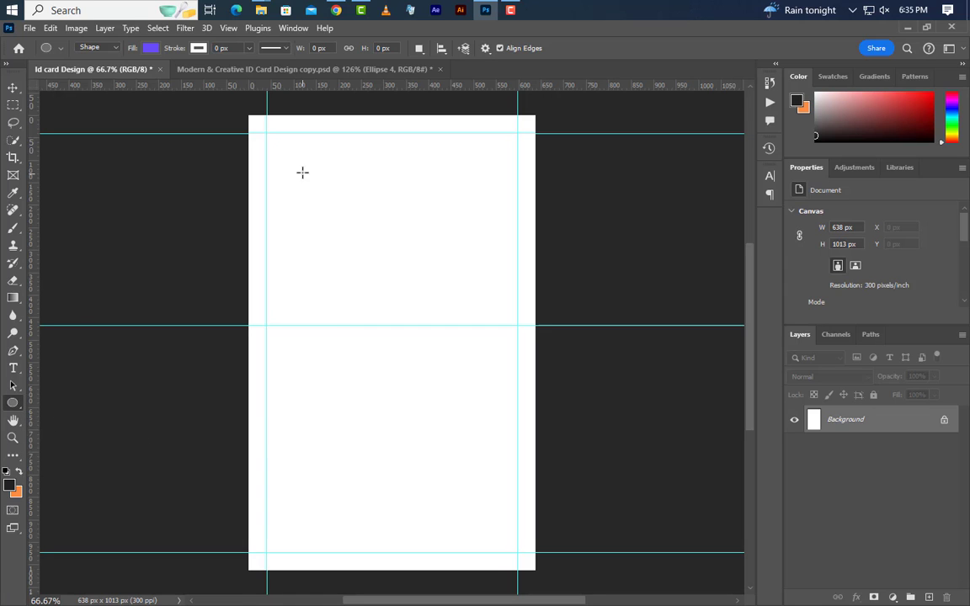
{"action": "left_click_drag", "start_coordinate": [302, 172], "coordinate": [519, 340]}
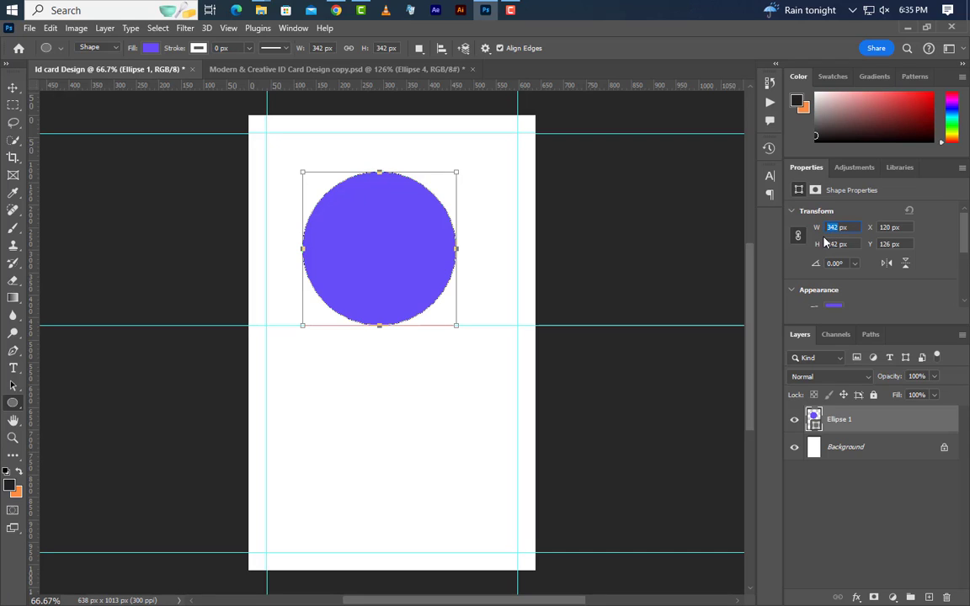
{"action": "key", "text": "Return"}
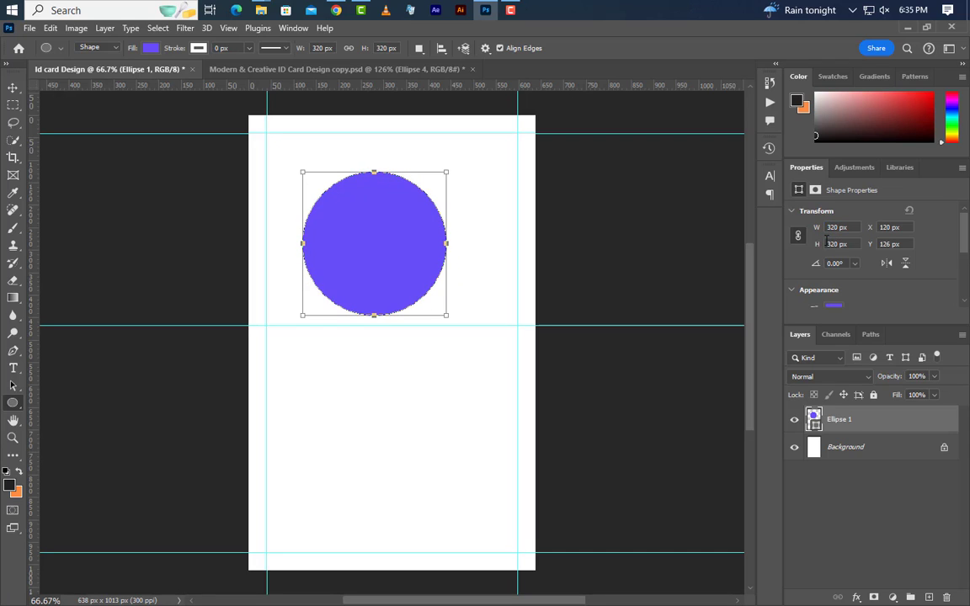
{"action": "left_click_drag", "start_coordinate": [31, 311], "coordinate": [371, 331]}
- Warp the circle by pulling its top centre down into a bean shape, converting it to a path
{"action": "right_click", "coordinate": [397, 235]}
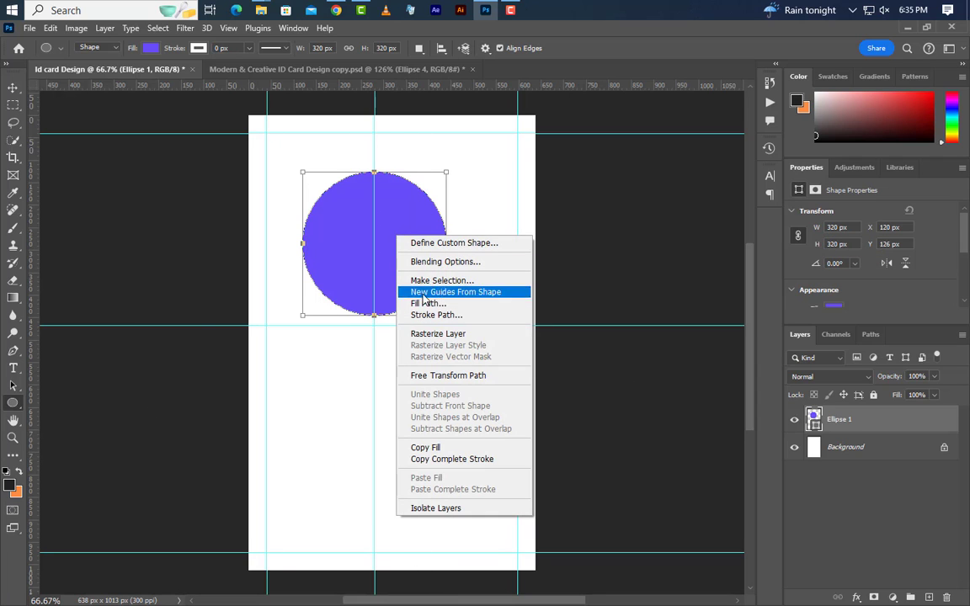
{"action": "left_click", "coordinate": [430, 376]}
{"action": "scroll", "coordinate": [390, 203], "scroll_direction": "up", "scroll_amount": 5}
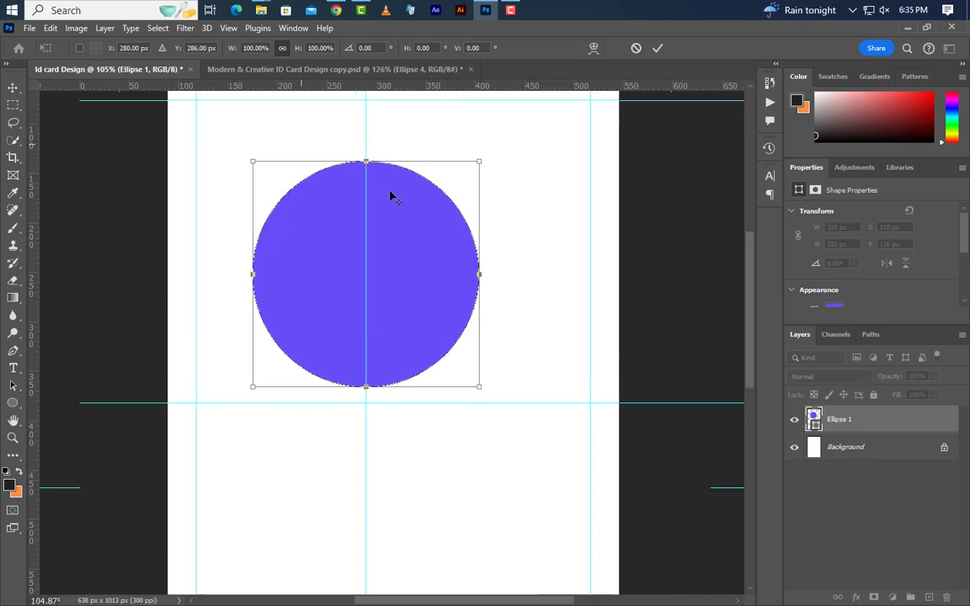
{"action": "right_click", "coordinate": [393, 203]}
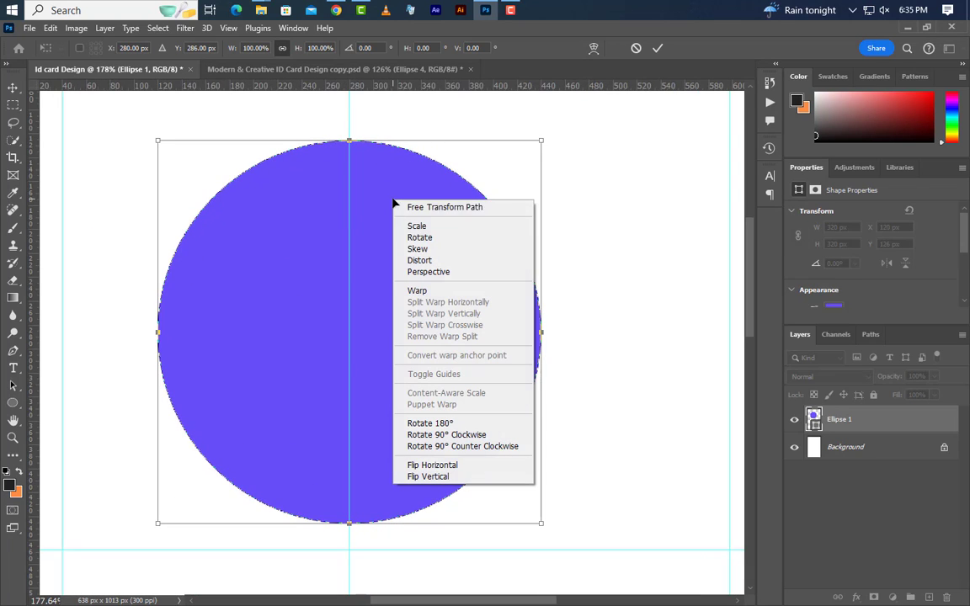
{"action": "left_click", "coordinate": [421, 288]}
{"action": "left_click_drag", "start_coordinate": [353, 145], "coordinate": [353, 323]}
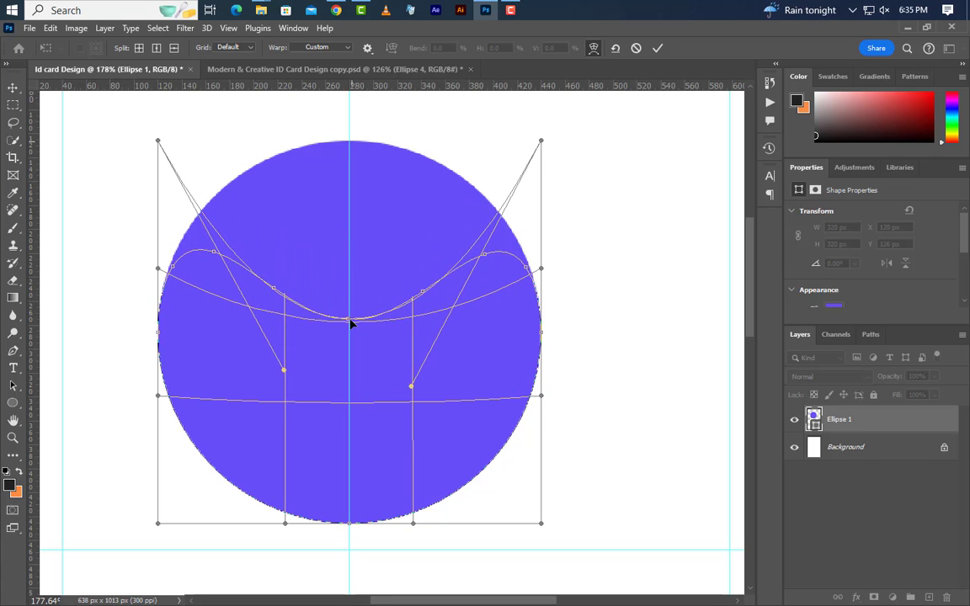
{"action": "left_click", "coordinate": [658, 48]}
{"action": "left_click", "coordinate": [443, 248]}
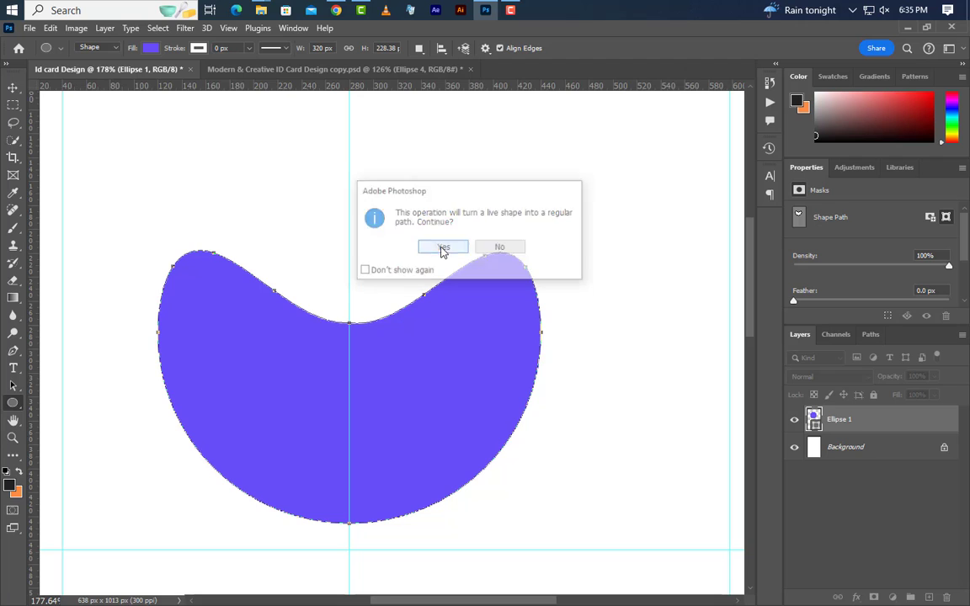
- Fill the bean shape with dark #222222
{"action": "double_click", "coordinate": [814, 424]}
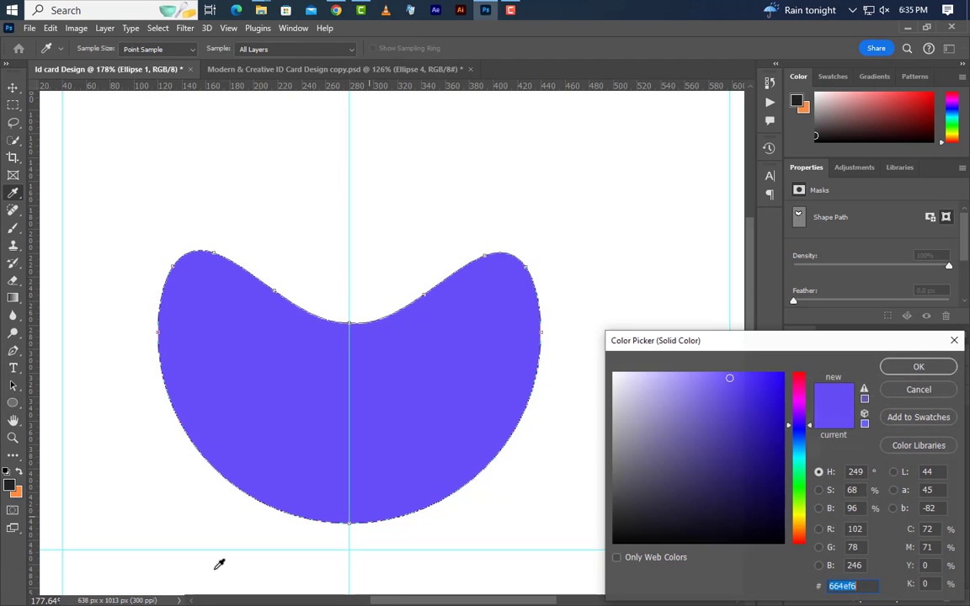
{"action": "left_click", "coordinate": [9, 485]}
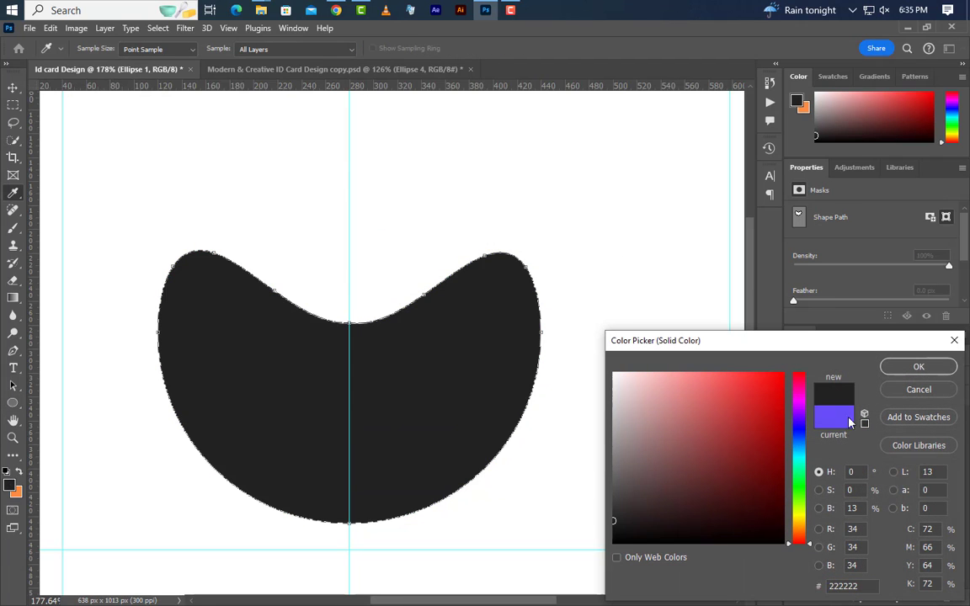
{"action": "left_click", "coordinate": [920, 368]}
{"action": "scroll", "coordinate": [282, 320], "scroll_direction": "down", "scroll_amount": 2}
{"action": "scroll", "coordinate": [282, 320], "scroll_direction": "down", "scroll_amount": 2}
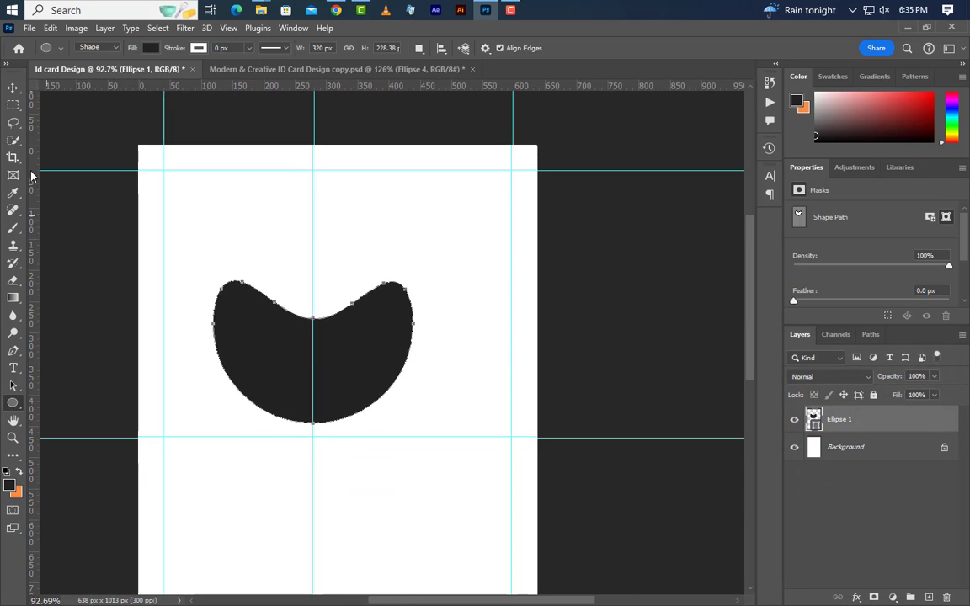
- Shift the dark shape slightly right and down, remove the centre guide, and duplicate Ellipse 1
{"action": "key", "text": "v"}
{"action": "left_click_drag", "start_coordinate": [378, 331], "coordinate": [401, 355]}
{"action": "left_click_drag", "start_coordinate": [313, 368], "coordinate": [9, 330]}
{"action": "scroll", "coordinate": [323, 379], "scroll_direction": "up", "scroll_amount": 2}
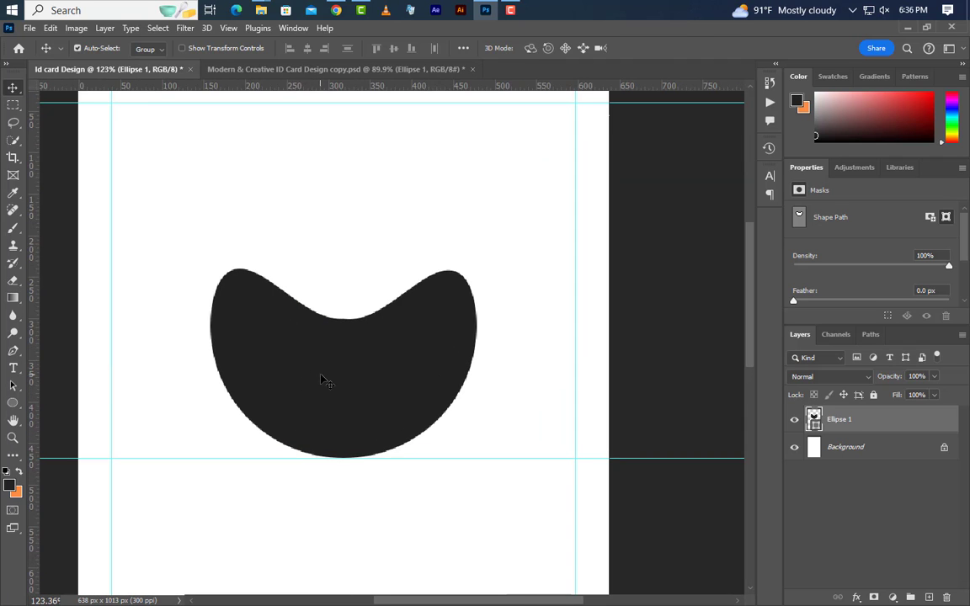
{"action": "right_click", "coordinate": [912, 427]}
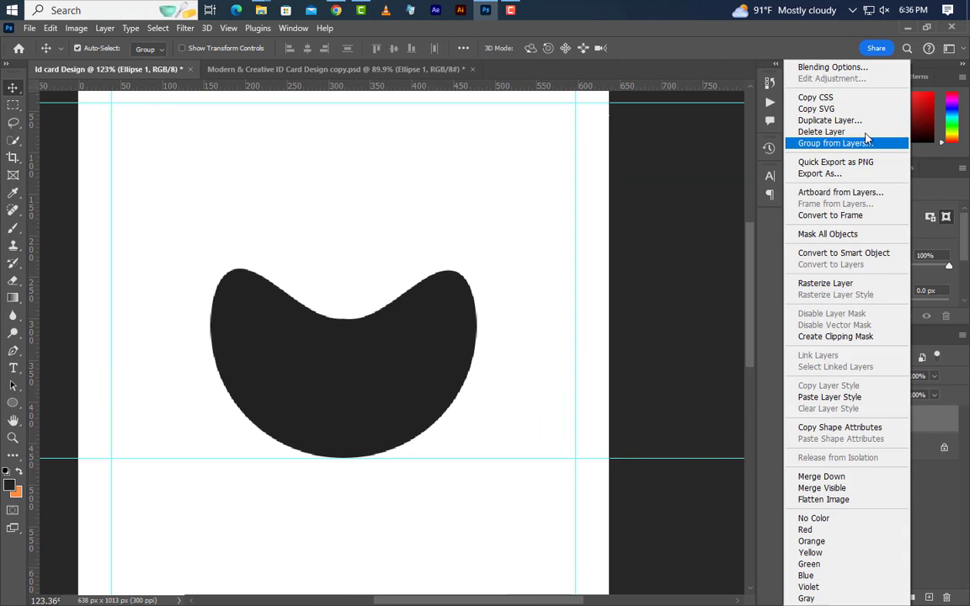
{"action": "left_click", "coordinate": [758, 110]}
{"action": "left_click", "coordinate": [593, 182]}
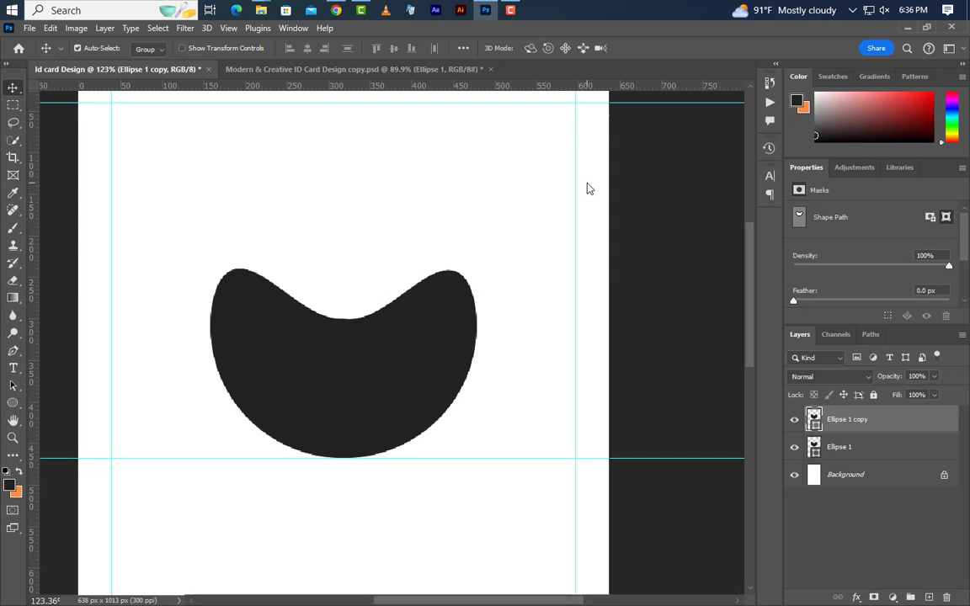
- Flip the copied shape vertically, enlarge it, and move it upward
{"action": "left_click", "coordinate": [50, 28]}
{"action": "left_click", "coordinate": [101, 330]}
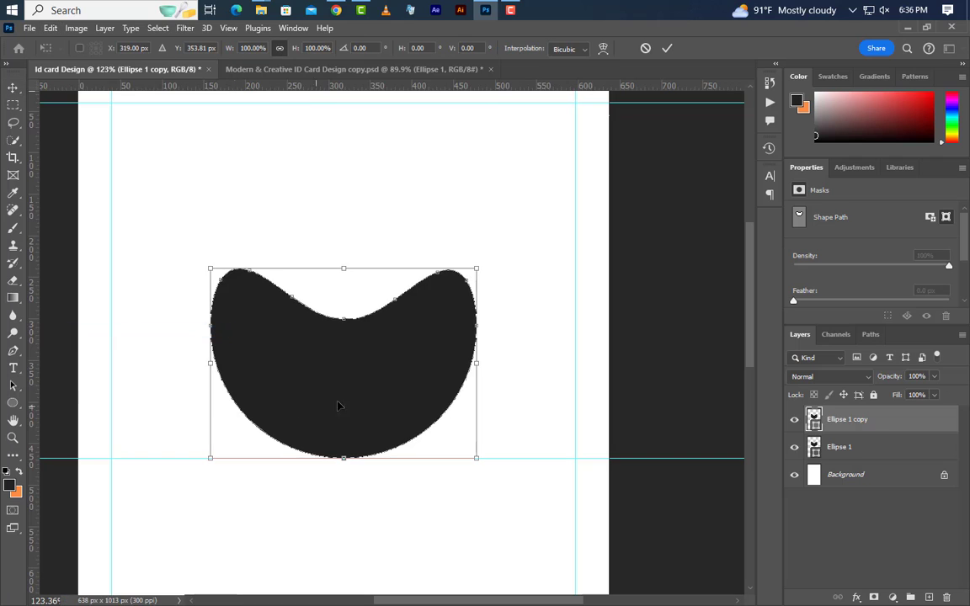
{"action": "right_click", "coordinate": [374, 388]}
{"action": "left_click", "coordinate": [375, 384]}
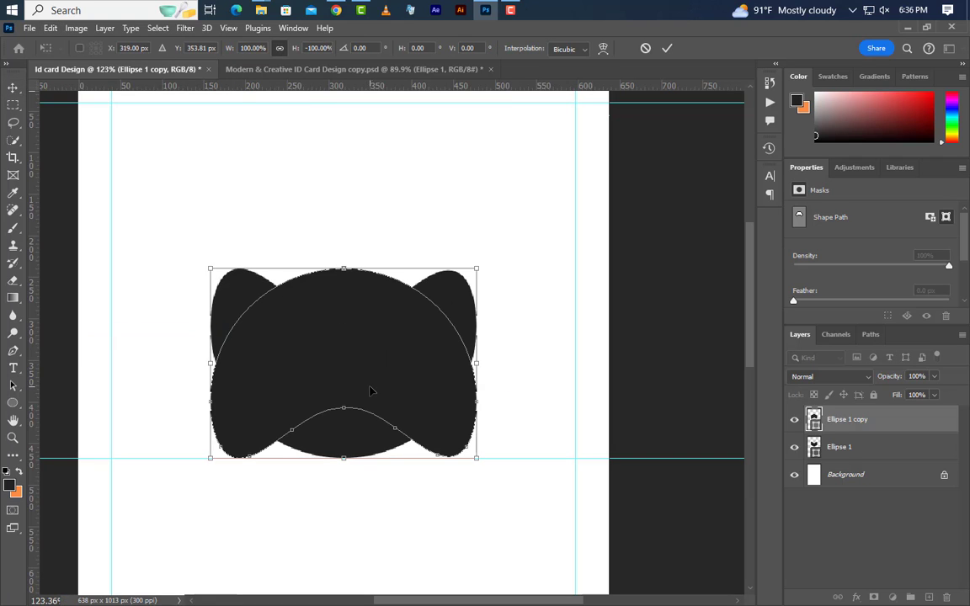
{"action": "left_click_drag", "start_coordinate": [344, 269], "coordinate": [345, 252]}
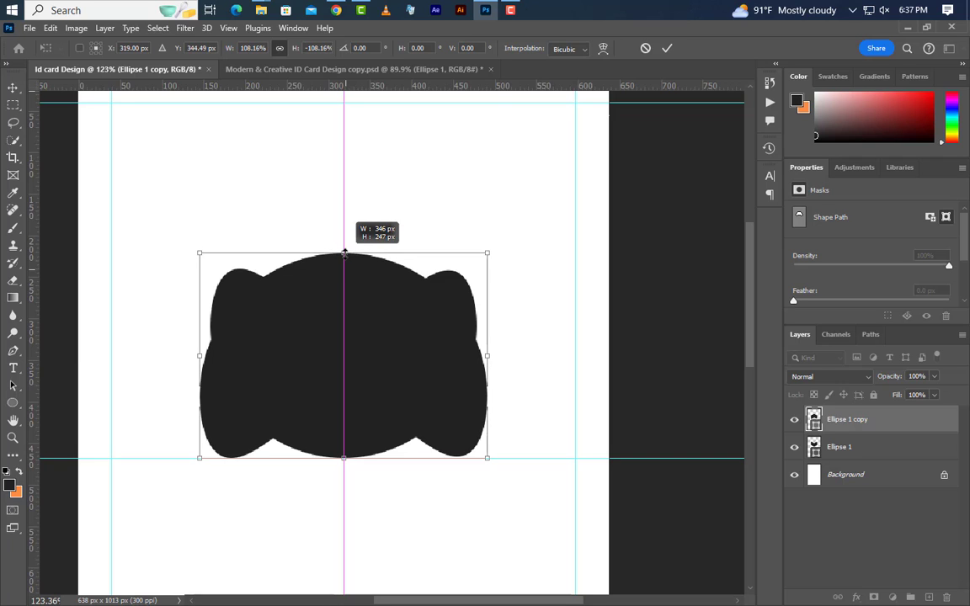
{"action": "left_click_drag", "start_coordinate": [350, 367], "coordinate": [350, 295]}
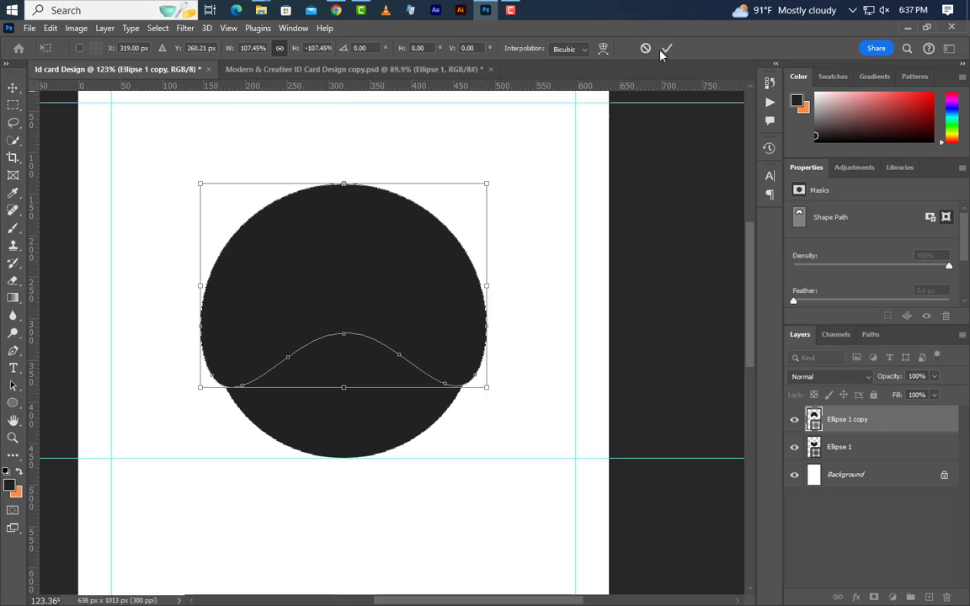
{"action": "left_click", "coordinate": [667, 49]}
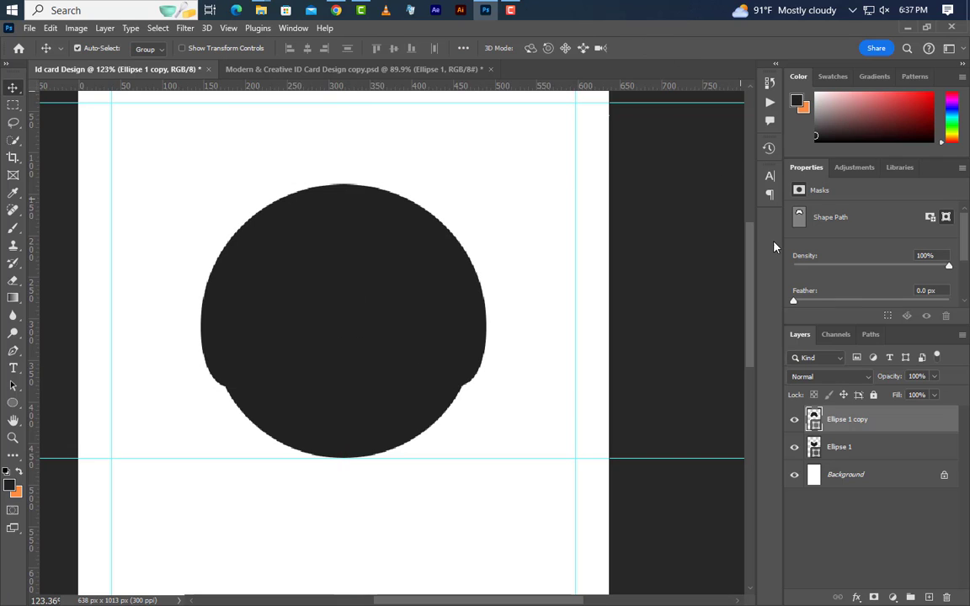
- Give the flipped copy a 5 px white stroke and no fill
{"action": "left_click", "coordinate": [13, 402]}
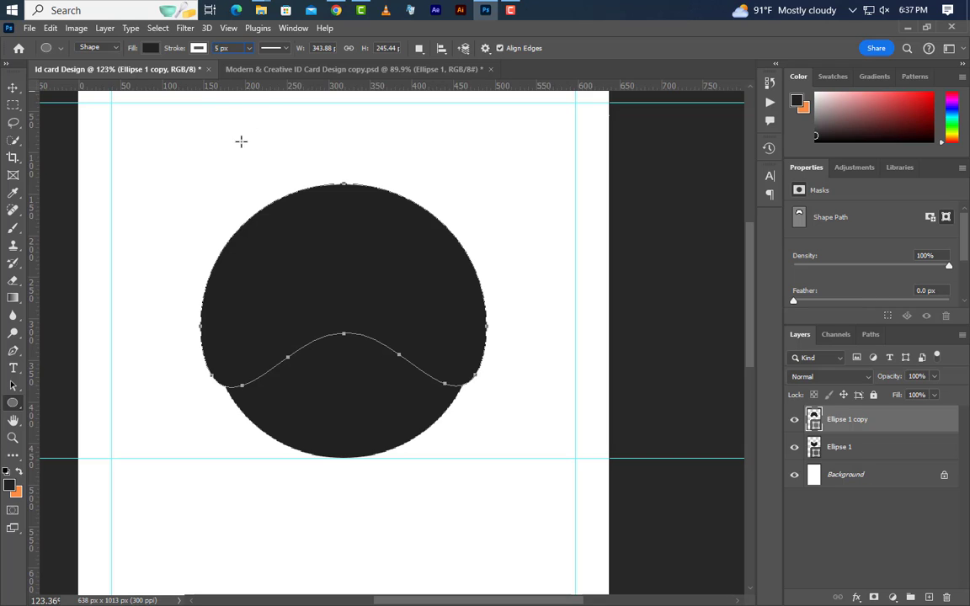
{"action": "key", "text": "Return"}
{"action": "left_click", "coordinate": [152, 51]}
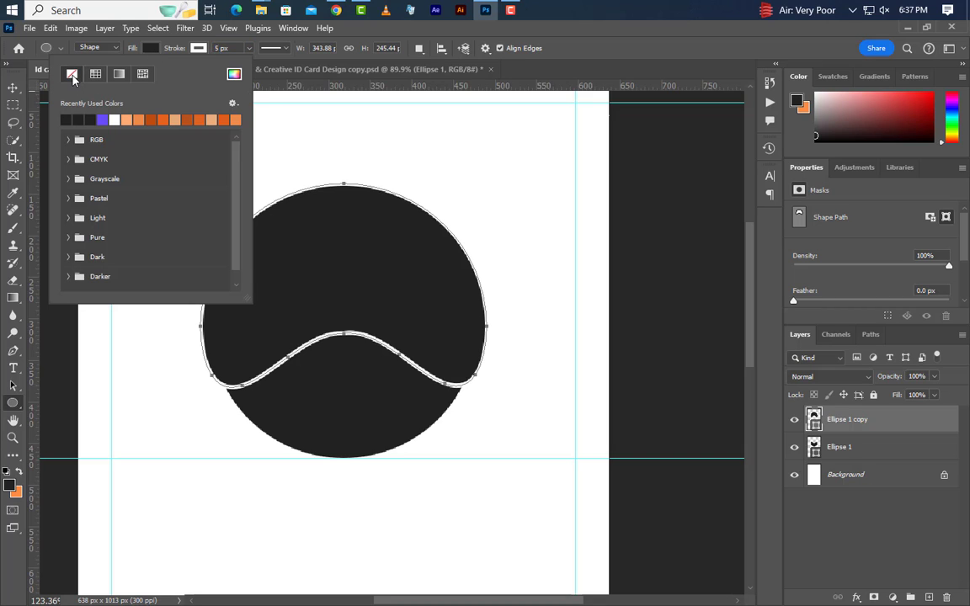
{"action": "left_click", "coordinate": [72, 76]}
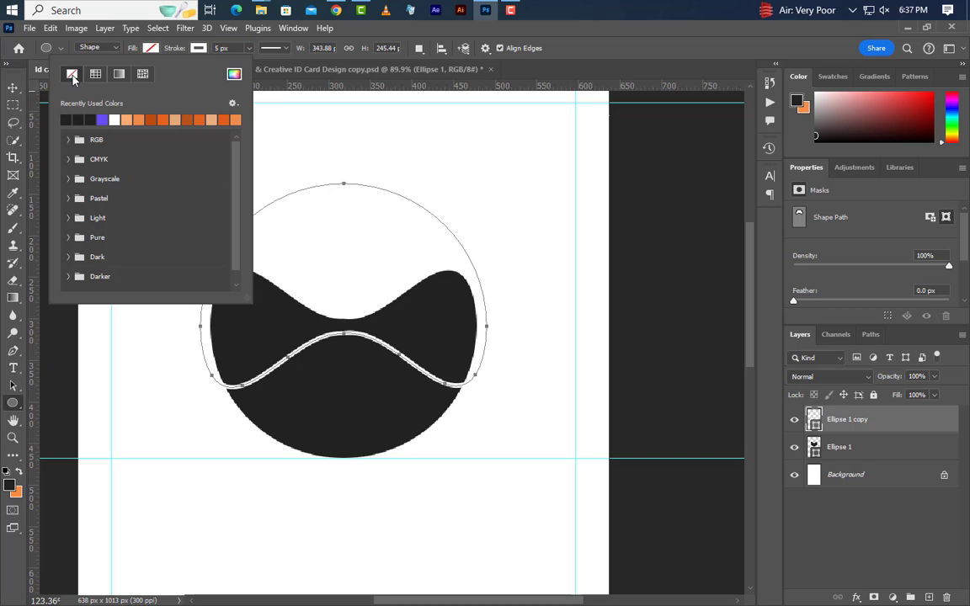
{"action": "left_click", "coordinate": [13, 88]}
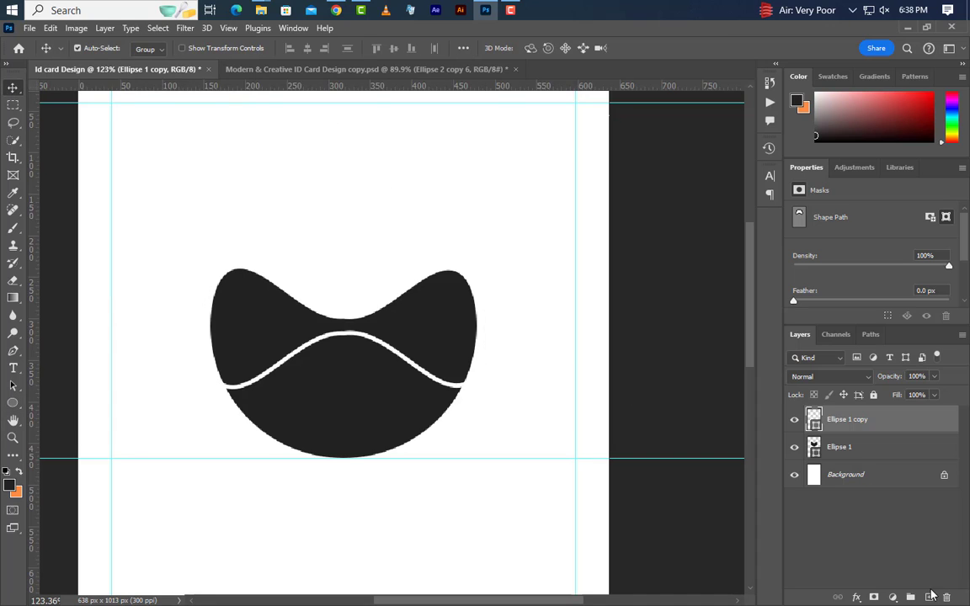
- On a new layer, draw an orange circle over the black shape sized 262 px wide
{"action": "left_click", "coordinate": [929, 597]}
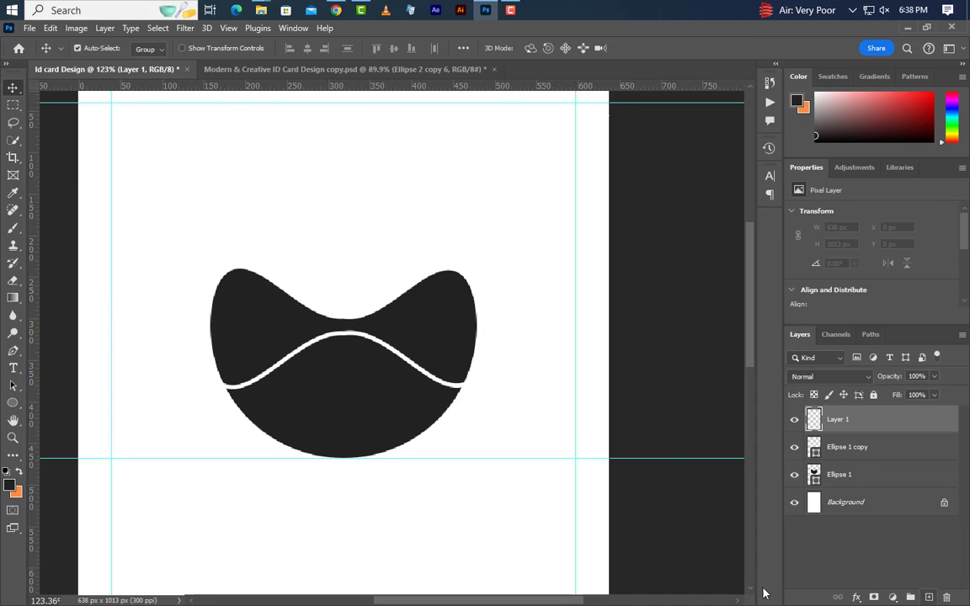
{"action": "left_click", "coordinate": [13, 402]}
{"action": "left_click", "coordinate": [88, 414]}
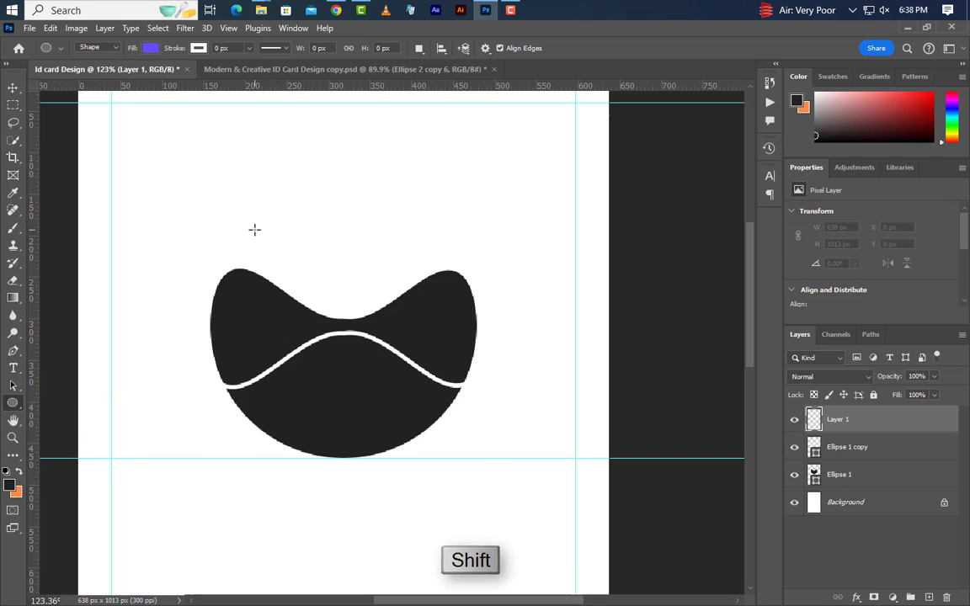
{"action": "mouse_move", "coordinate": [253, 229]}
{"action": "left_mouse_down"}
{"action": "mouse_move", "coordinate": [440, 440]}
{"action": "mouse_move", "coordinate": [472, 462]}
{"action": "left_mouse_up"}
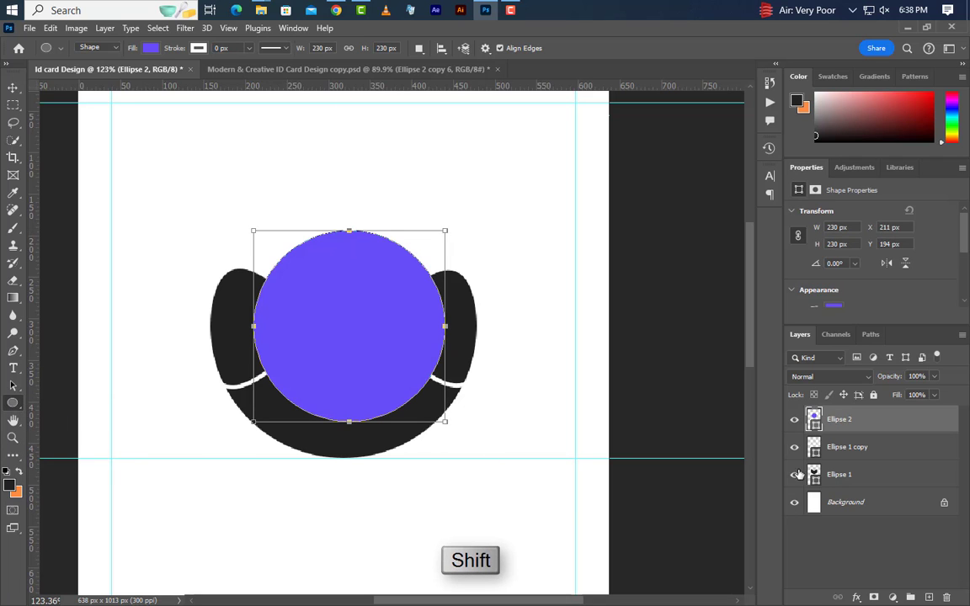
{"action": "double_click", "coordinate": [813, 419]}
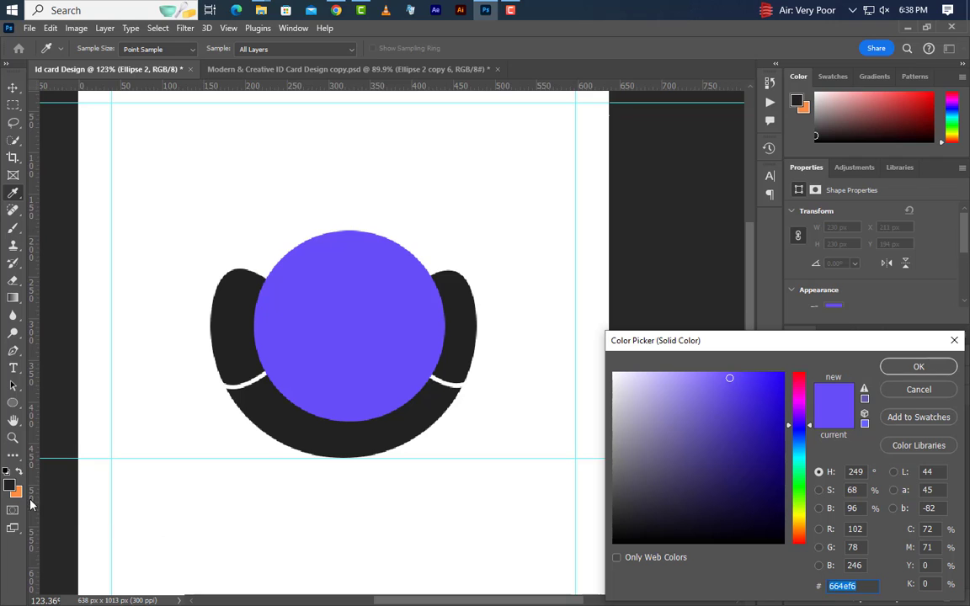
{"action": "left_click", "coordinate": [16, 493]}
{"action": "left_click", "coordinate": [916, 367]}
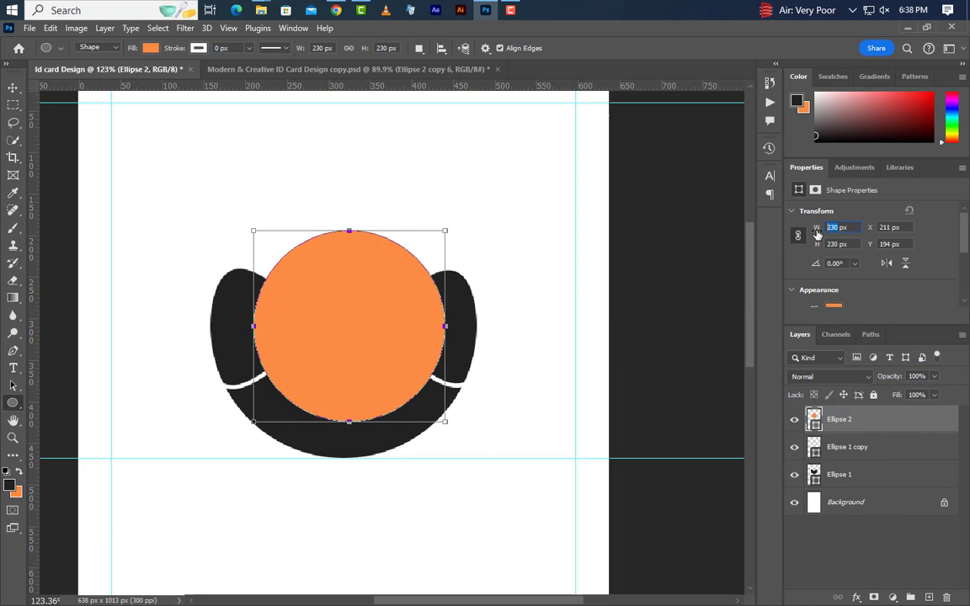
{"action": "key", "text": "Return"}
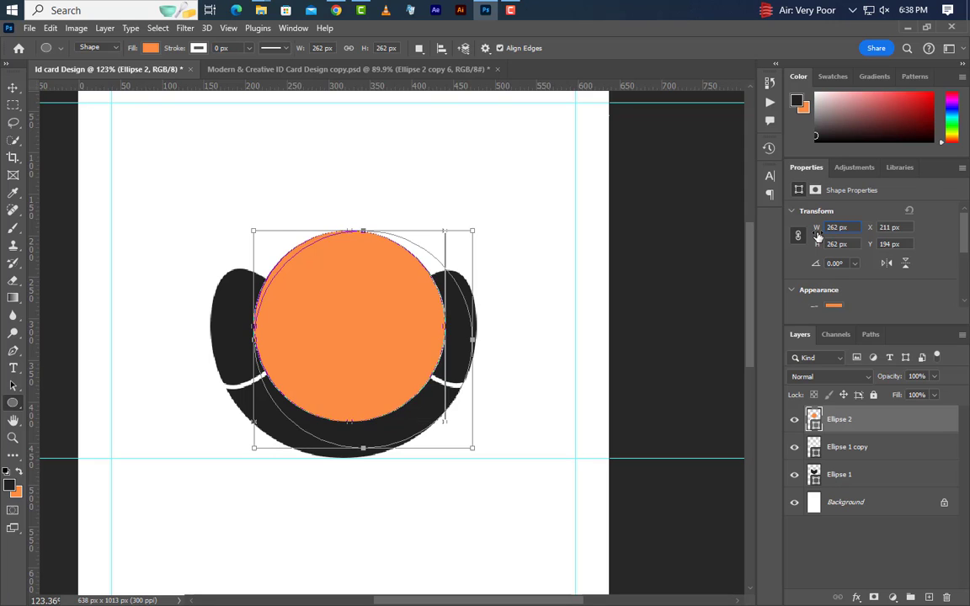
- Centre the orange circle horizontally on the canvas and nudge it up two steps
{"action": "key", "text": "ctrl+a"}
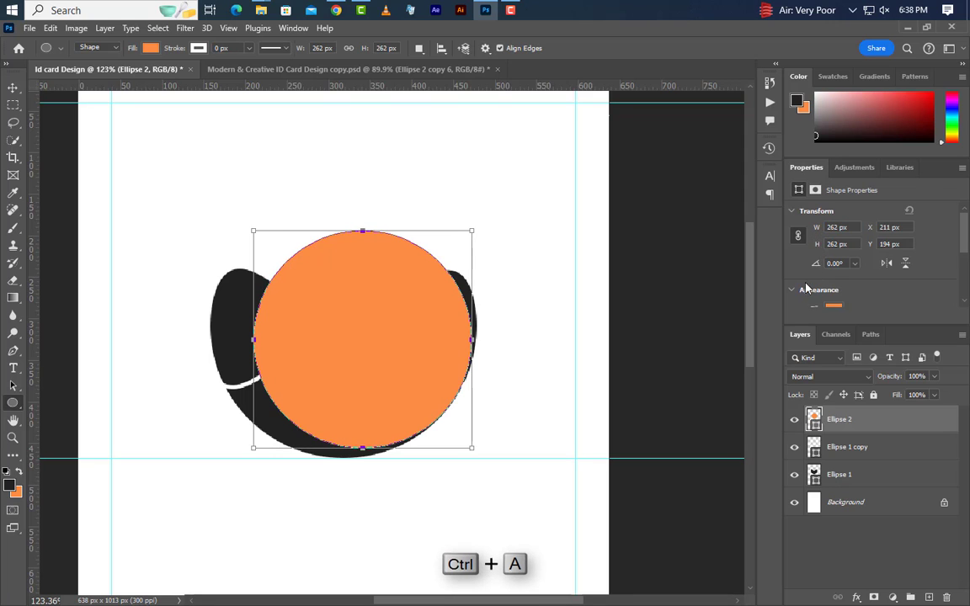
{"action": "left_click", "coordinate": [12, 88]}
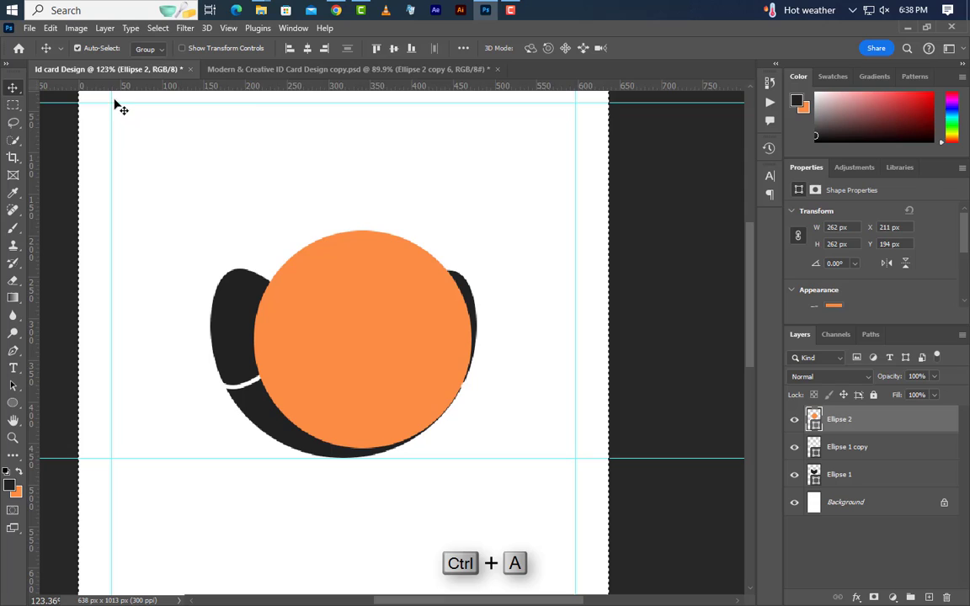
{"action": "left_click", "coordinate": [307, 48]}
{"action": "key", "text": "ctrl+d"}
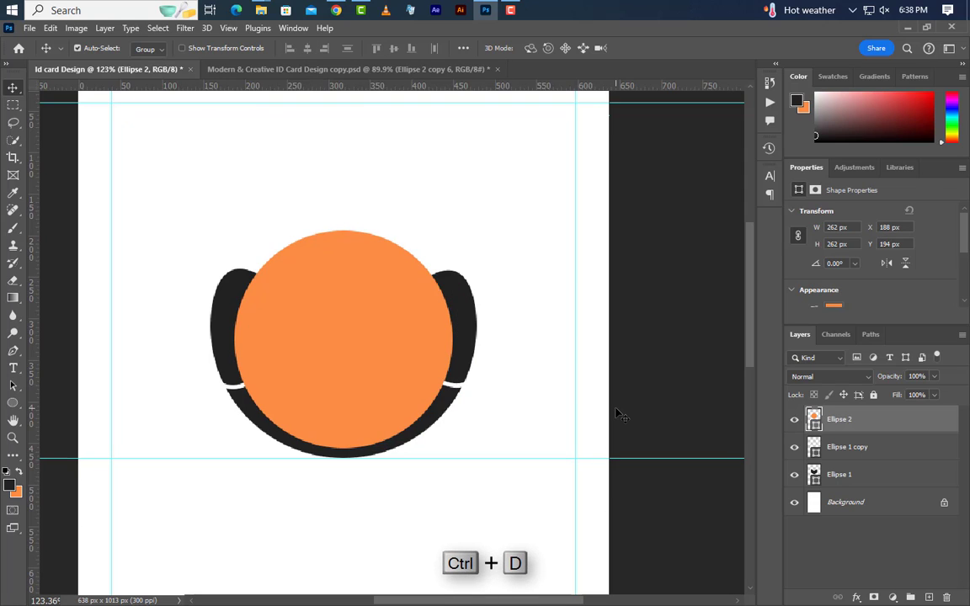
{"action": "key", "text": "Up"}
{"action": "key", "text": "Up"}
{"action": "key", "text": "Up"}
{"action": "key", "text": "Up"}
{"action": "key", "text": "Up"}
{"action": "key", "text": "Up"}
{"action": "key", "text": "Up"}
{"action": "key", "text": "Up"}
{"action": "key", "text": "Up"}
{"action": "key", "text": "Up"}
{"action": "key", "text": "Up"}
{"action": "key", "text": "Up"}
{"action": "key", "text": "Up"}
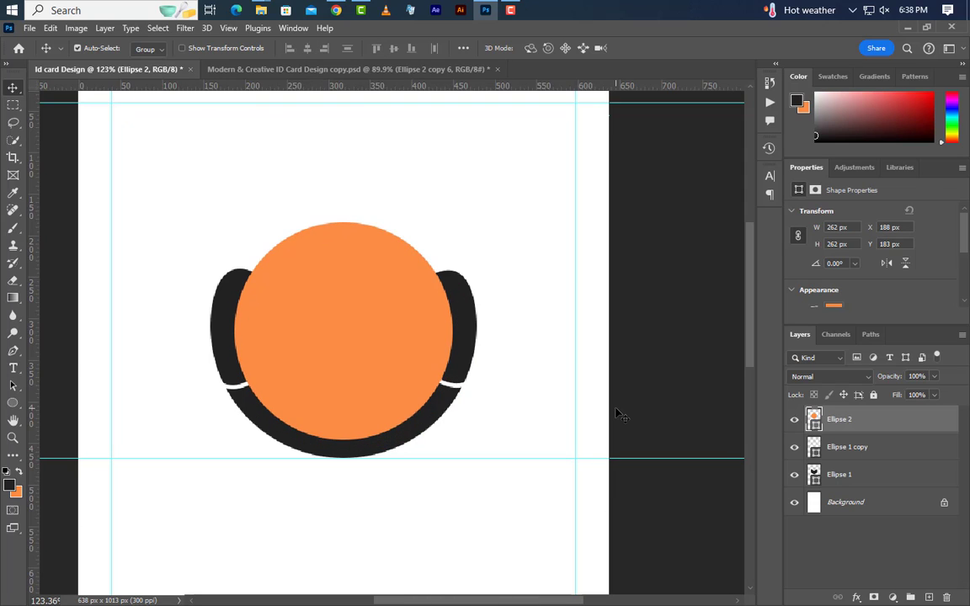
{"action": "key", "text": "Up"}
{"action": "key", "text": "Up"}
{"action": "key", "text": "Up"}
{"action": "key", "text": "Up"}
{"action": "key", "text": "Up"}
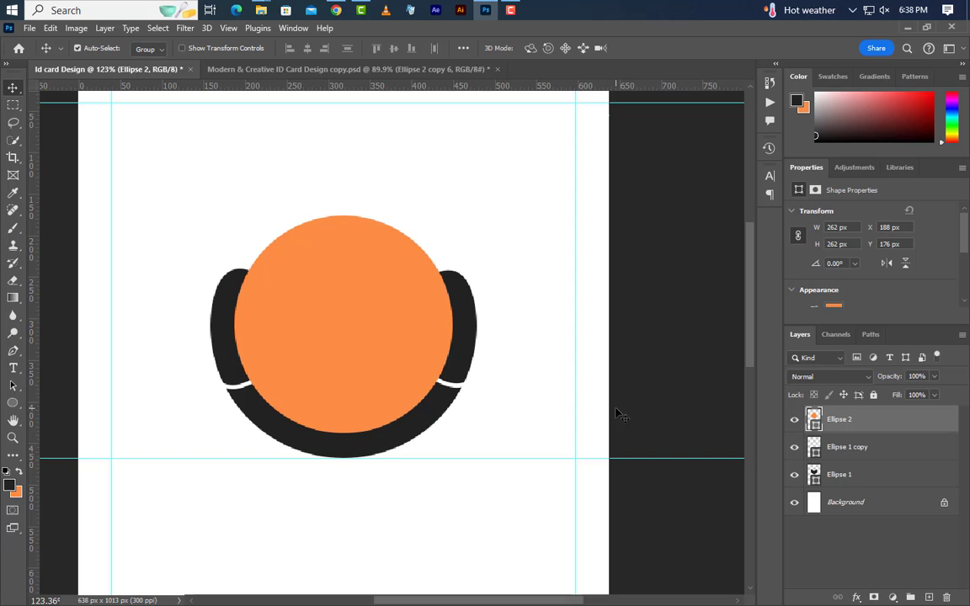
{"action": "right_click", "coordinate": [921, 426]}
- Duplicate the orange circle, shrink the copy to 250 px, and fill it white
{"action": "left_click", "coordinate": [809, 113]}
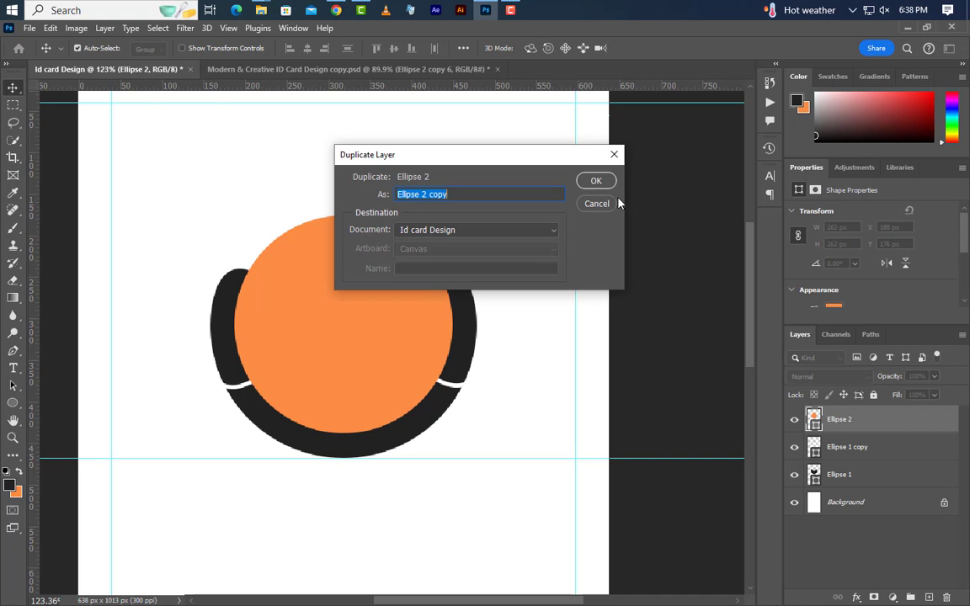
{"action": "left_click", "coordinate": [603, 181]}
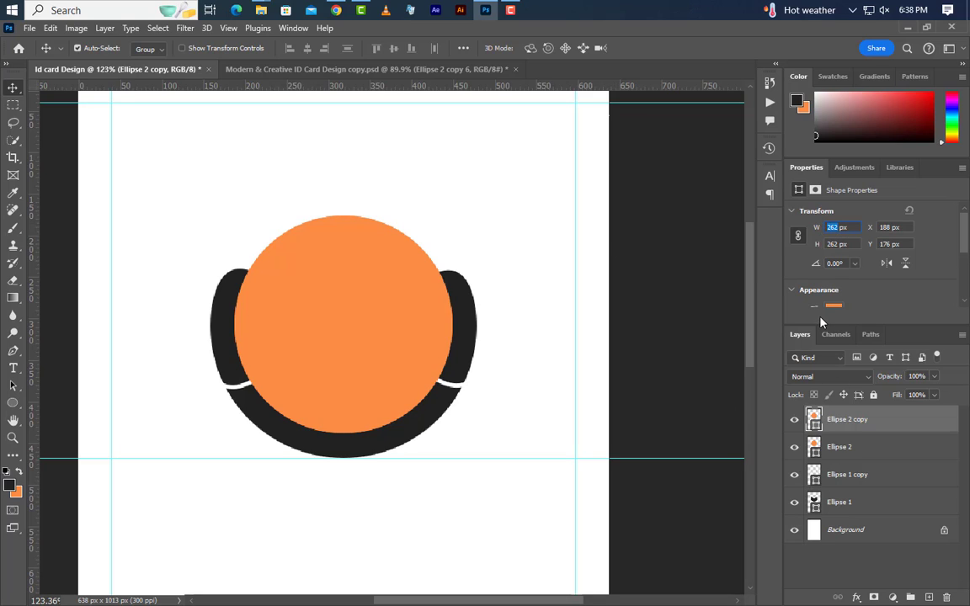
{"action": "key", "text": "Return"}
{"action": "double_click", "coordinate": [814, 422]}
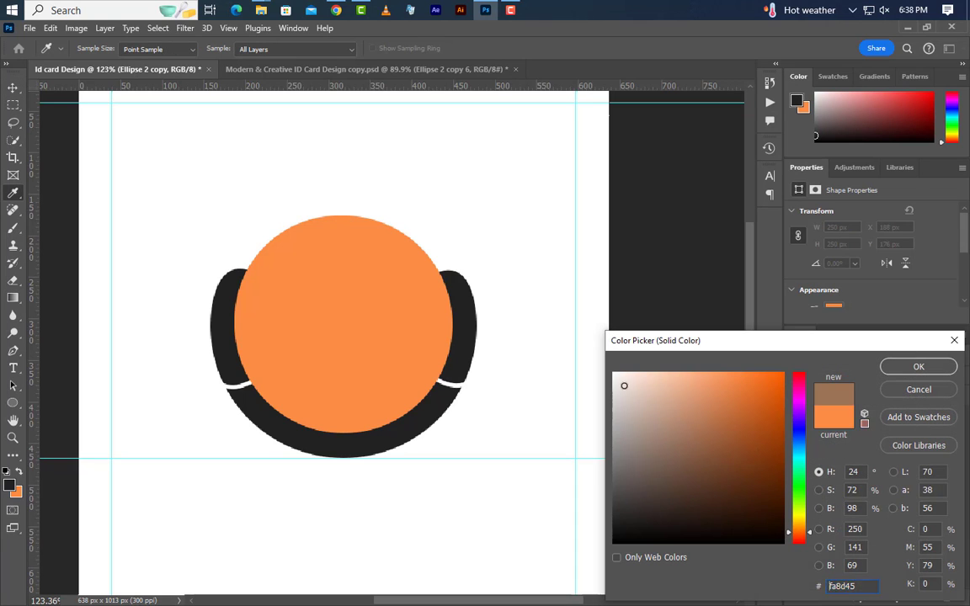
{"action": "left_click", "coordinate": [614, 374]}
{"action": "left_click", "coordinate": [917, 368]}
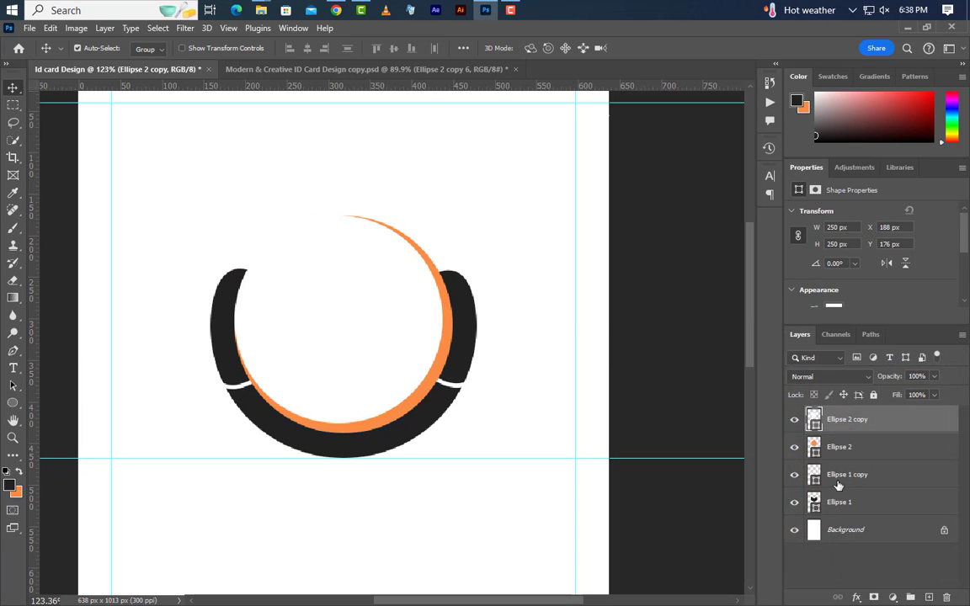
- Centre the white circle horizontally and vertically within the orange circle, then deselect
{"action": "left_click", "coordinate": [816, 453], "text": "ctrl"}
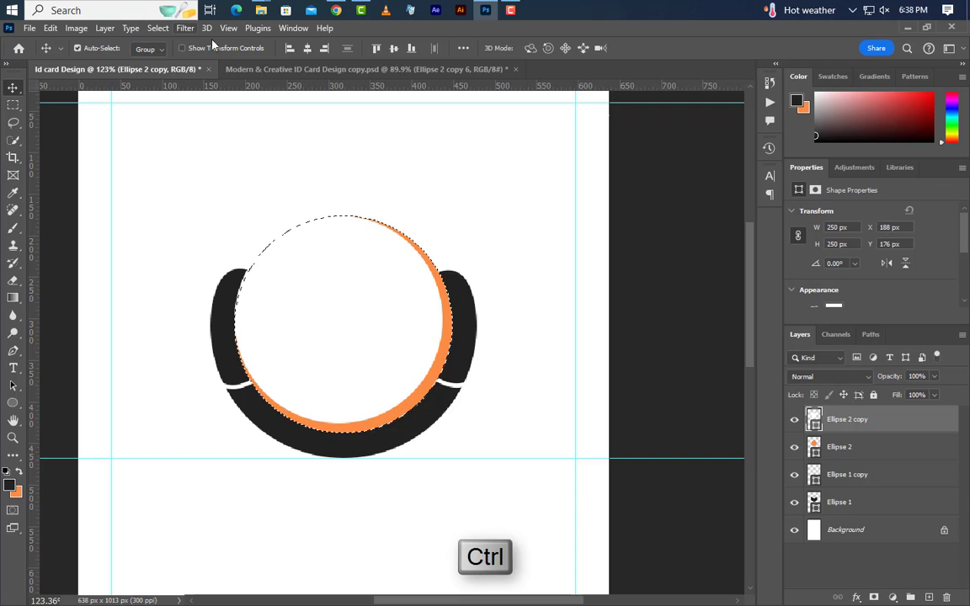
{"action": "left_click", "coordinate": [307, 49]}
{"action": "left_click", "coordinate": [394, 48]}
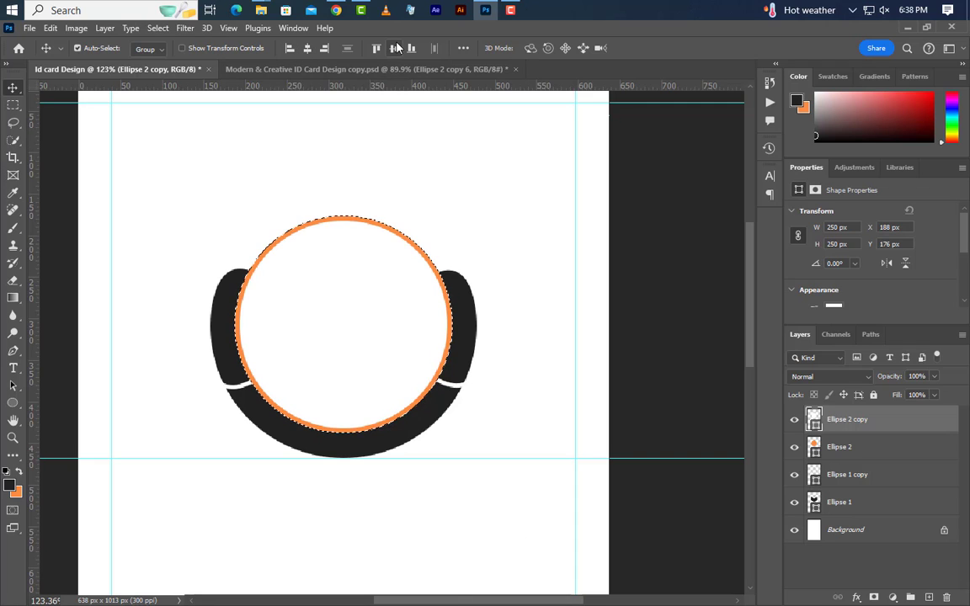
{"action": "left_click", "coordinate": [158, 27]}
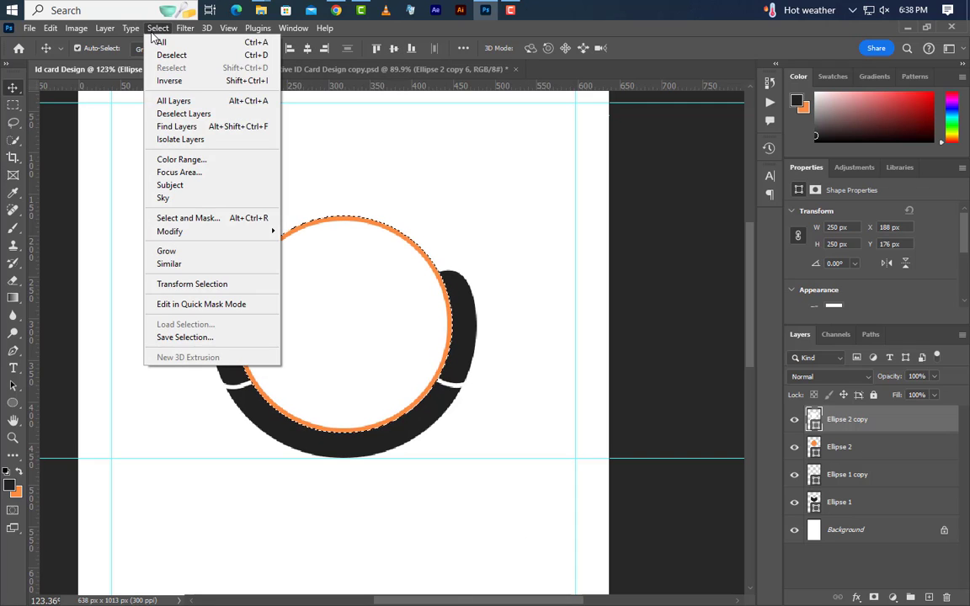
{"action": "left_click", "coordinate": [166, 56]}
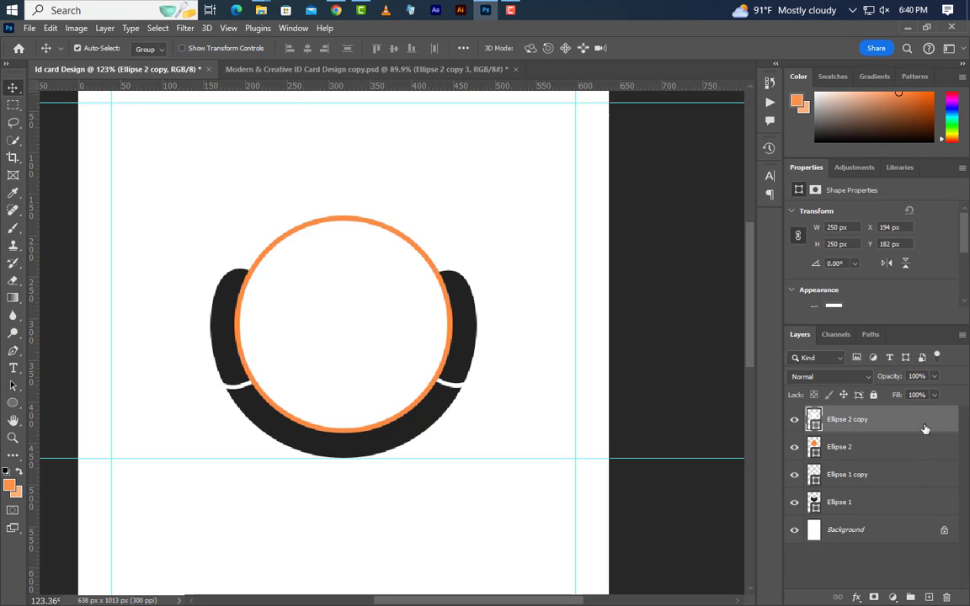
- Duplicate the white circle below Ellipse 1, colour it light peach f8b27b, size 440 px
{"action": "right_click", "coordinate": [924, 430]}
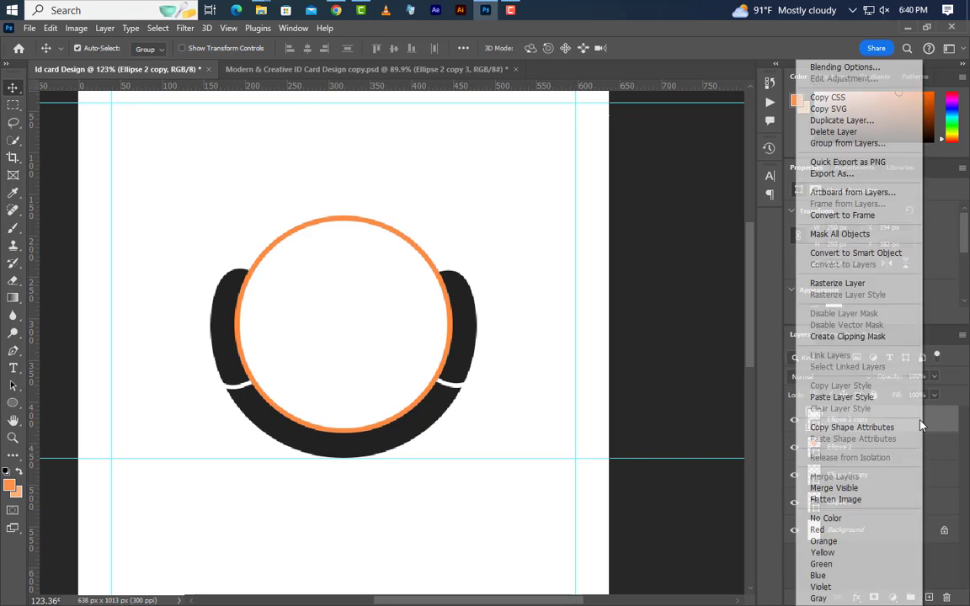
{"action": "left_click", "coordinate": [851, 118]}
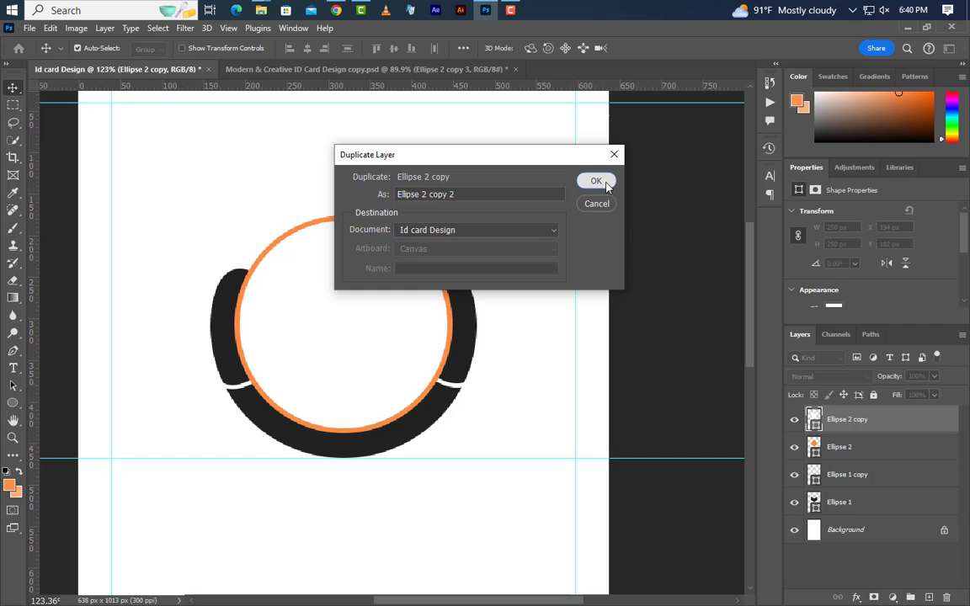
{"action": "left_click", "coordinate": [594, 181]}
{"action": "left_click_drag", "start_coordinate": [922, 427], "coordinate": [914, 542]}
{"action": "scroll", "coordinate": [443, 378], "scroll_direction": "down", "scroll_amount": 3}
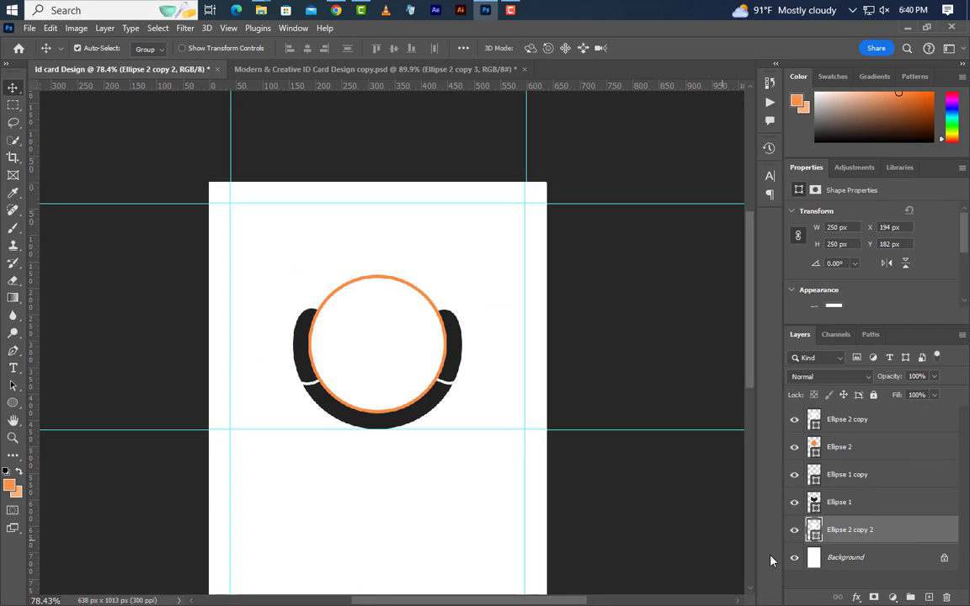
{"action": "double_click", "coordinate": [815, 533]}
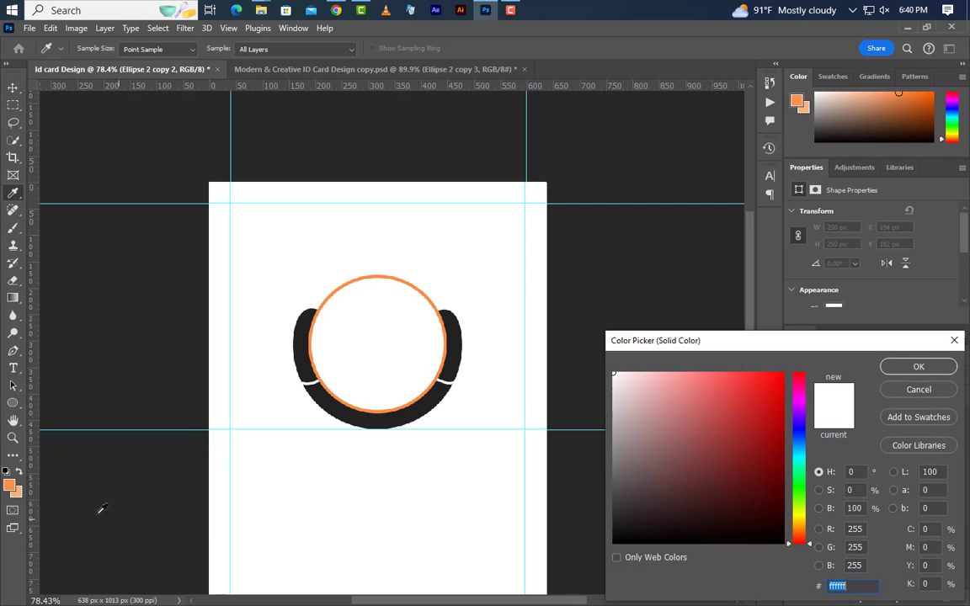
{"action": "left_click", "coordinate": [24, 491]}
{"action": "left_click", "coordinate": [889, 370]}
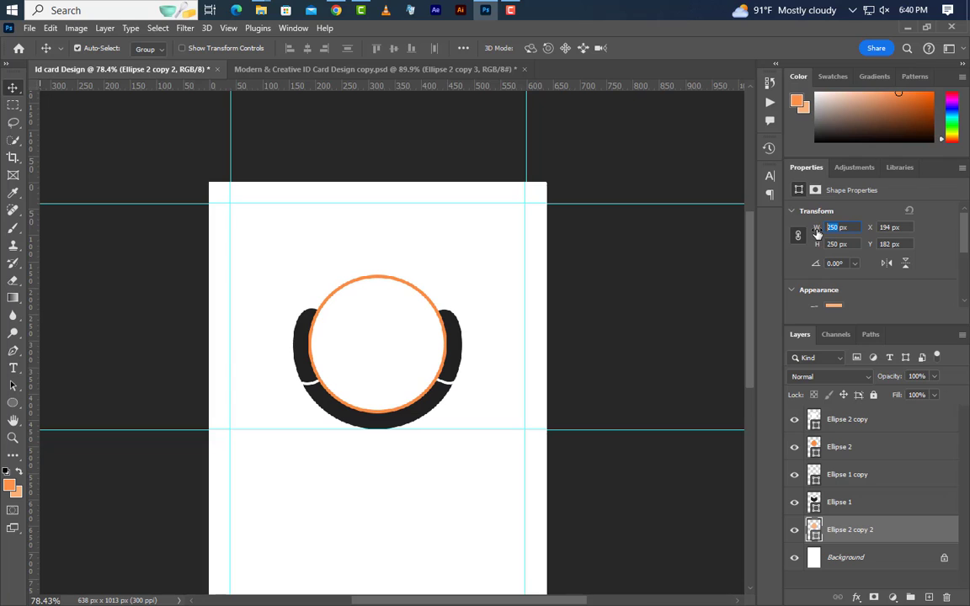
{"action": "key", "text": "Return"}
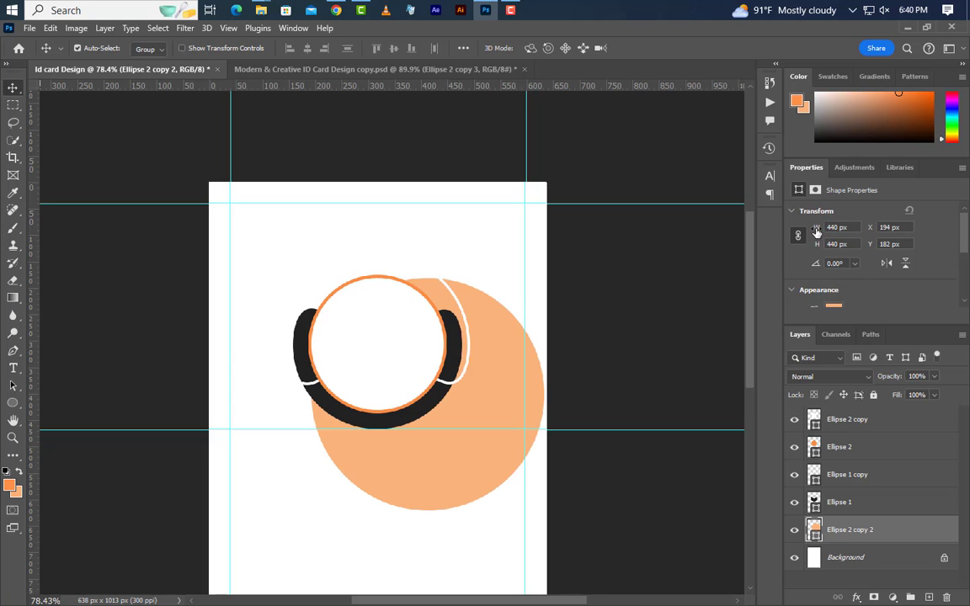
- Duplicate that circle, recolour it deeper orange fd914a, and set its width to 640 px
{"action": "right_click", "coordinate": [915, 532]}
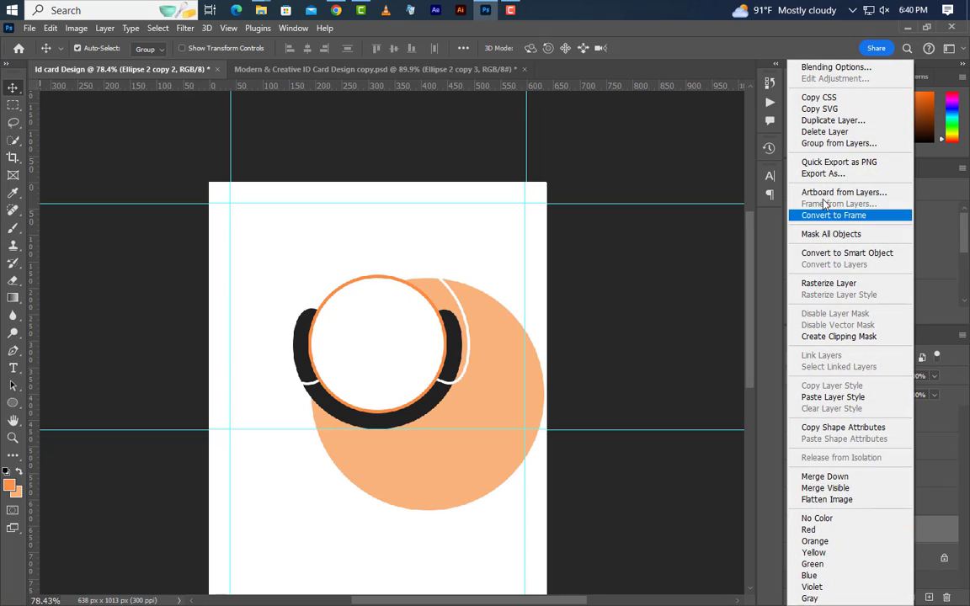
{"action": "left_click", "coordinate": [808, 120]}
{"action": "left_click", "coordinate": [596, 182]}
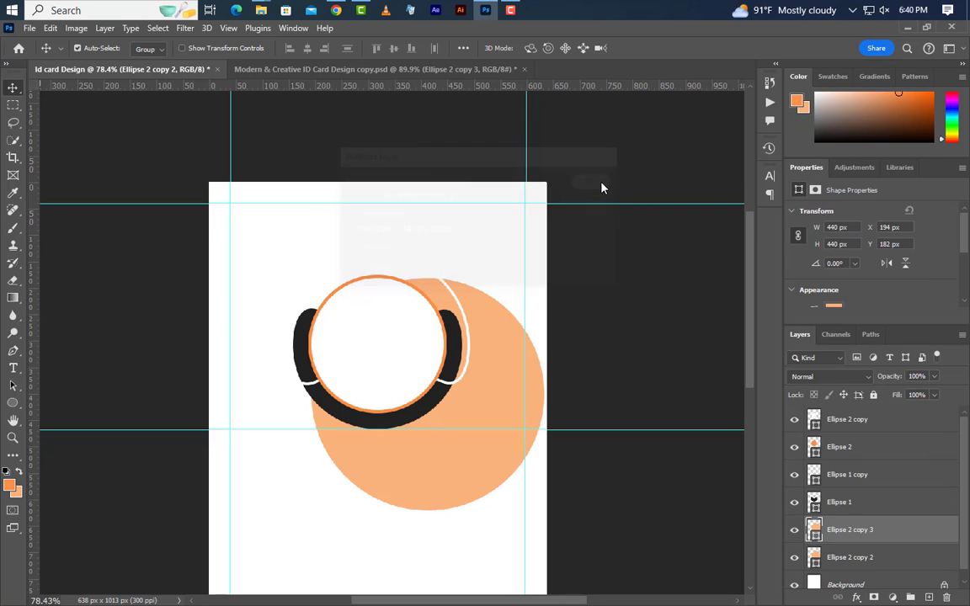
{"action": "double_click", "coordinate": [814, 558]}
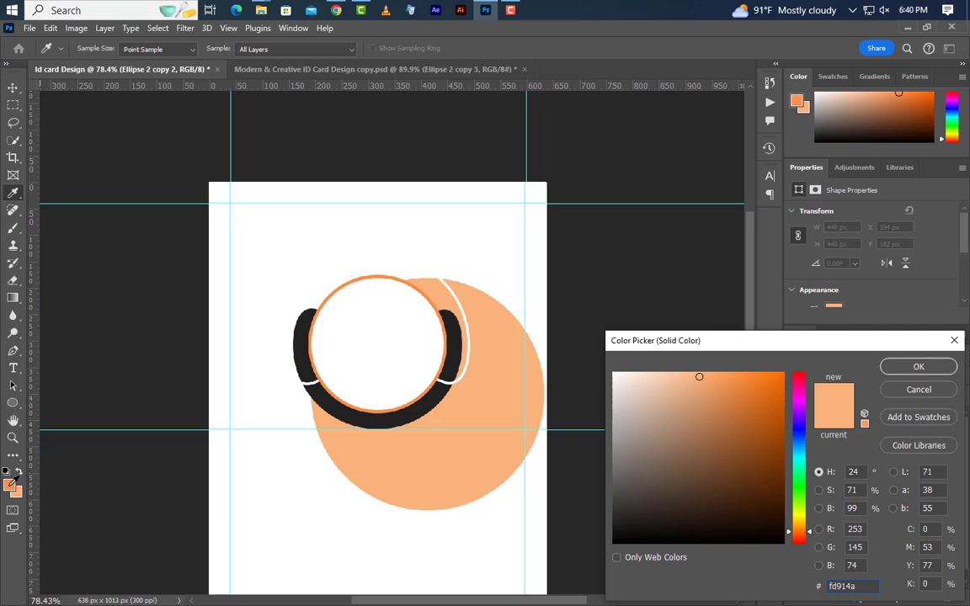
{"action": "left_click", "coordinate": [734, 374]}
{"action": "left_click", "coordinate": [913, 369]}
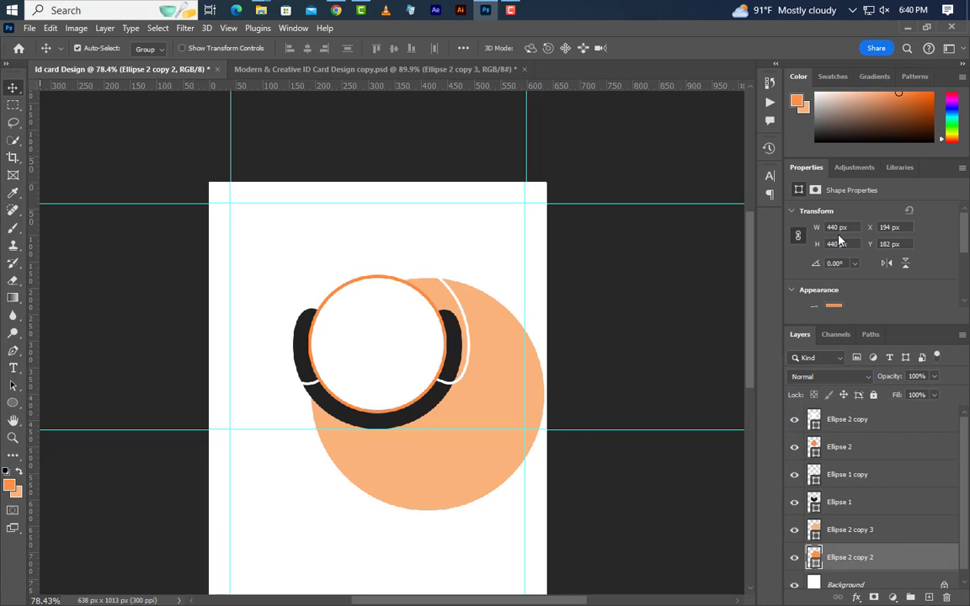
{"action": "left_click_drag", "start_coordinate": [839, 228], "coordinate": [801, 239]}
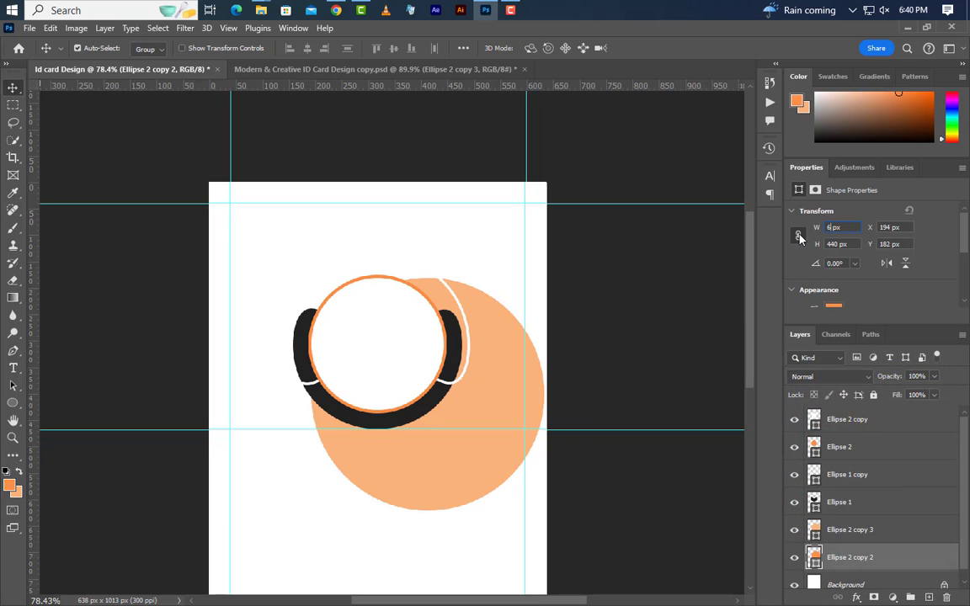
{"action": "type", "text": "640"}
{"action": "key", "text": "Return"}
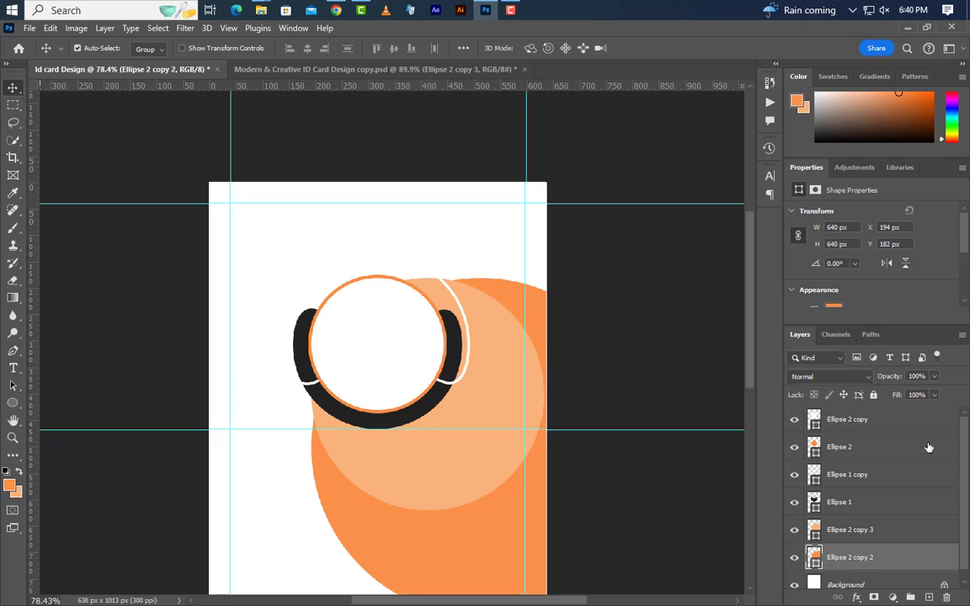
{"action": "scroll", "coordinate": [922, 480], "scroll_direction": "down", "scroll_amount": 1}
- Duplicate the orange circle and make the copy fa8d45 at 895 px wide
{"action": "right_click", "coordinate": [909, 553]}
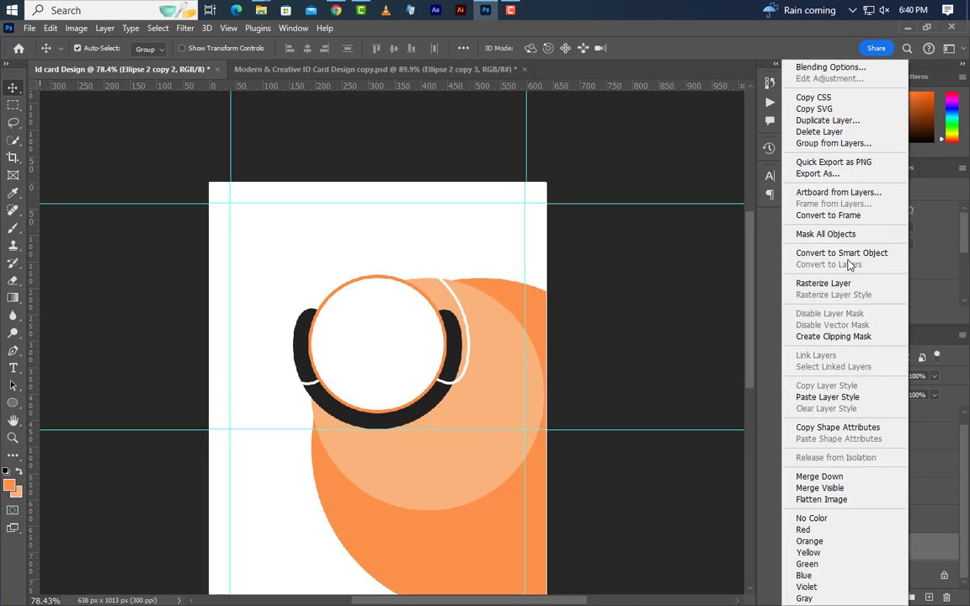
{"action": "left_click", "coordinate": [848, 126]}
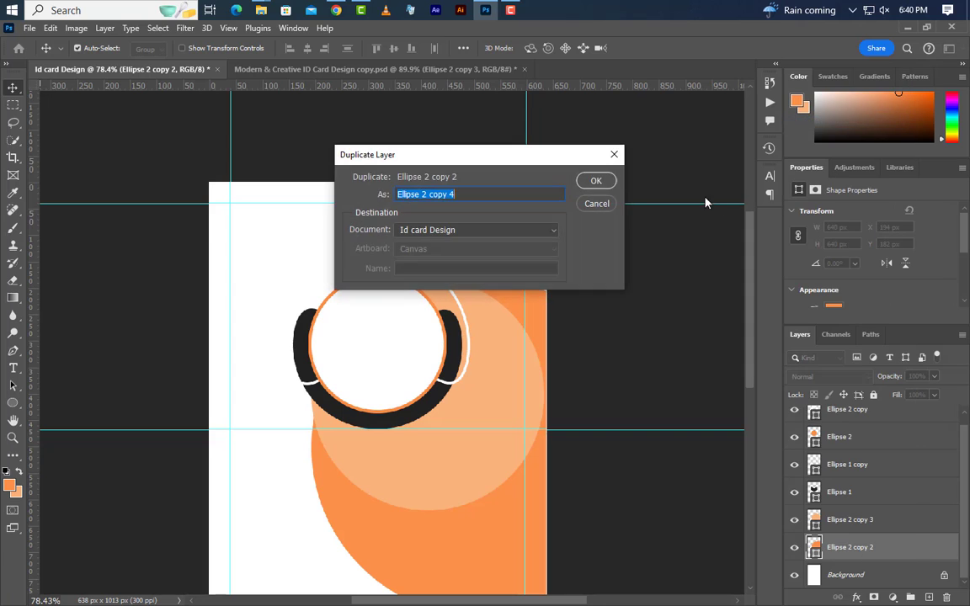
{"action": "left_click", "coordinate": [595, 179]}
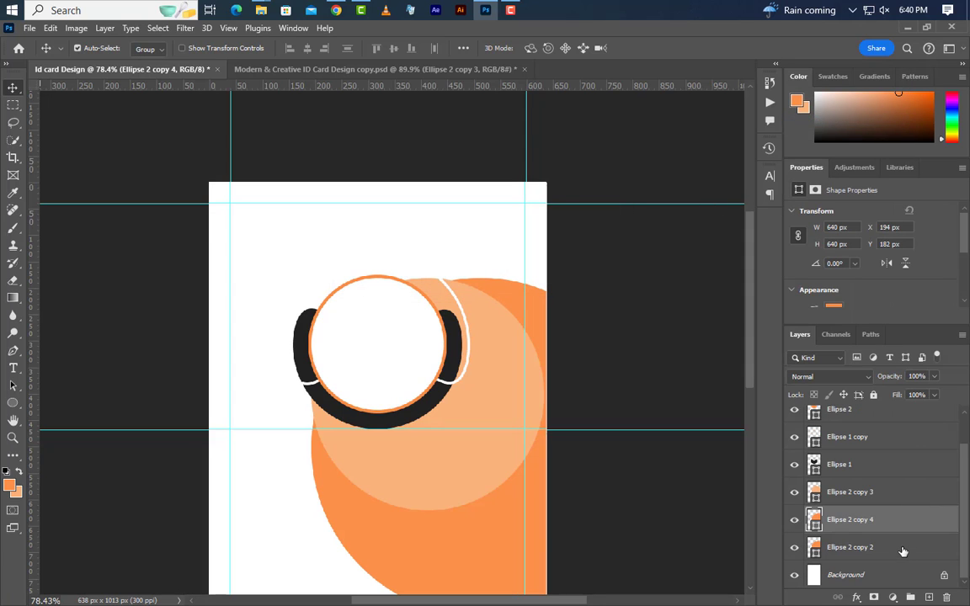
{"action": "left_click", "coordinate": [903, 550]}
{"action": "double_click", "coordinate": [814, 549]}
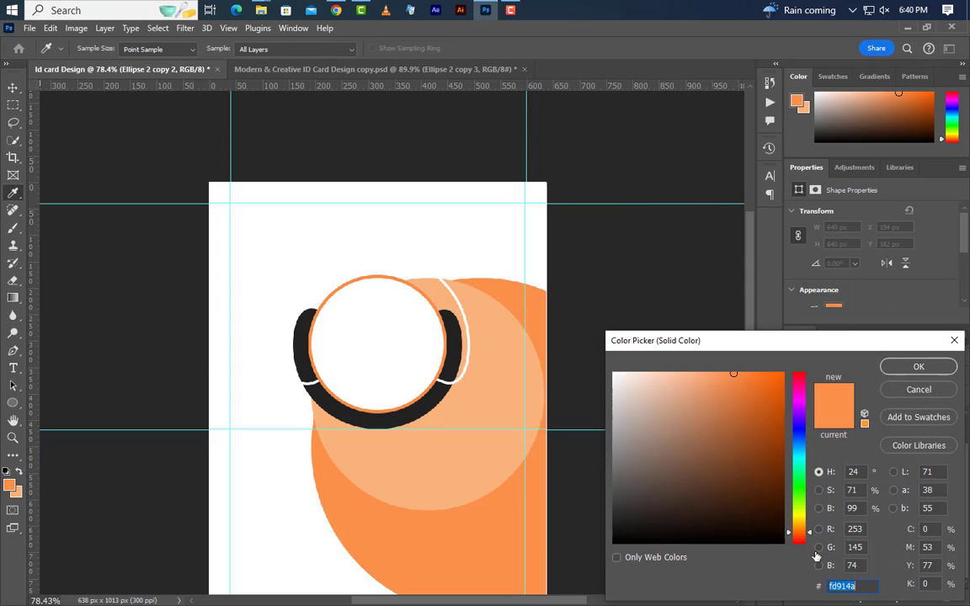
{"action": "type", "text": "fa8d45"}
{"action": "left_click", "coordinate": [931, 365]}
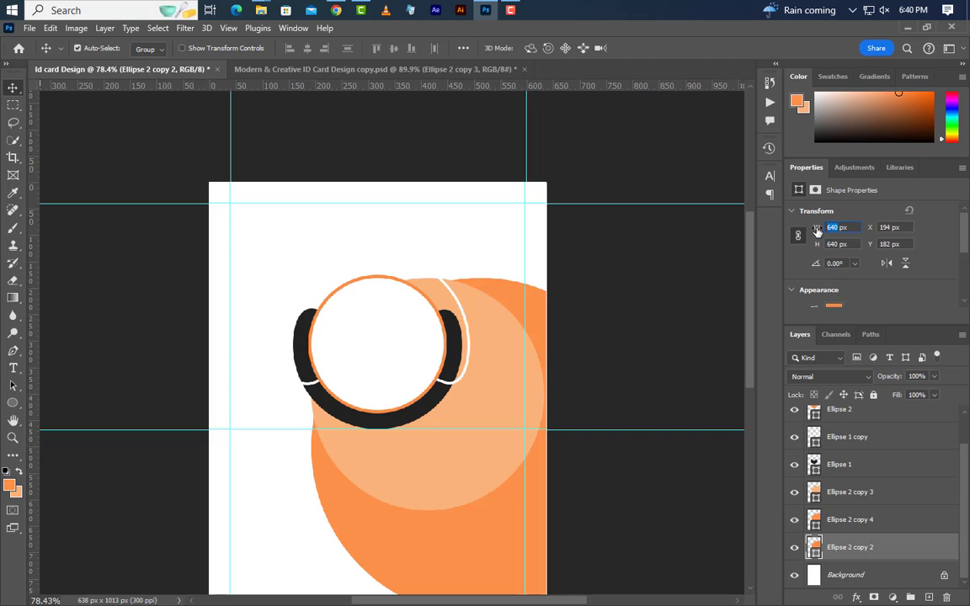
{"action": "key", "text": "Return"}
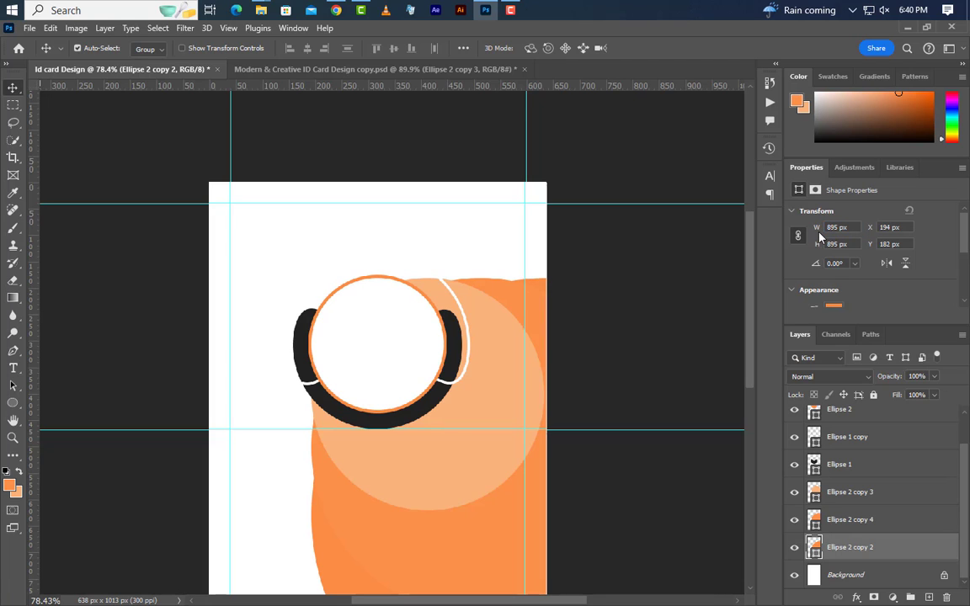
- Select the three orange circle copies and align their horizontal and vertical centres
{"action": "scroll", "coordinate": [478, 337], "scroll_direction": "down", "scroll_amount": 4}
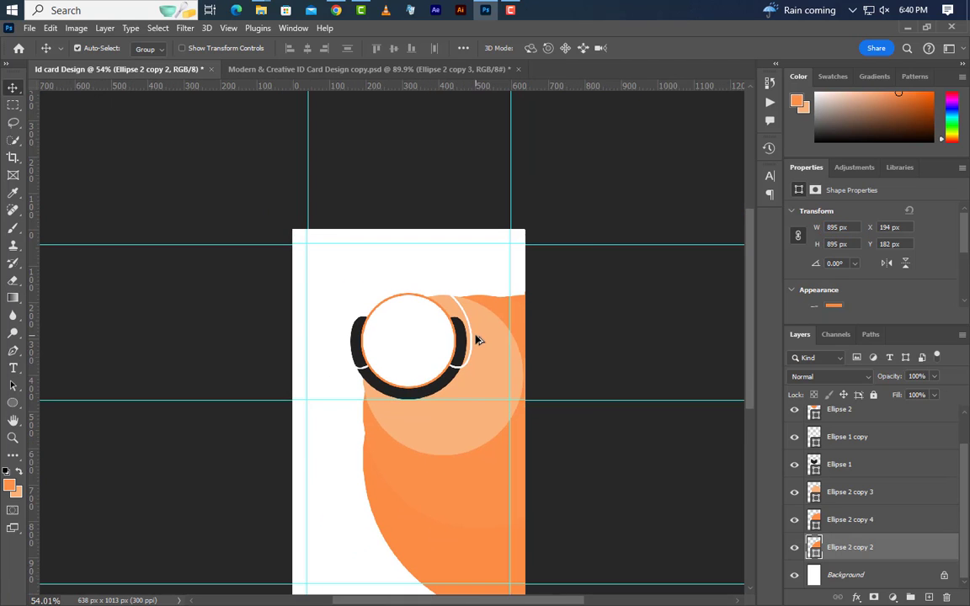
{"action": "scroll", "coordinate": [822, 470], "scroll_direction": "up", "scroll_amount": 2}
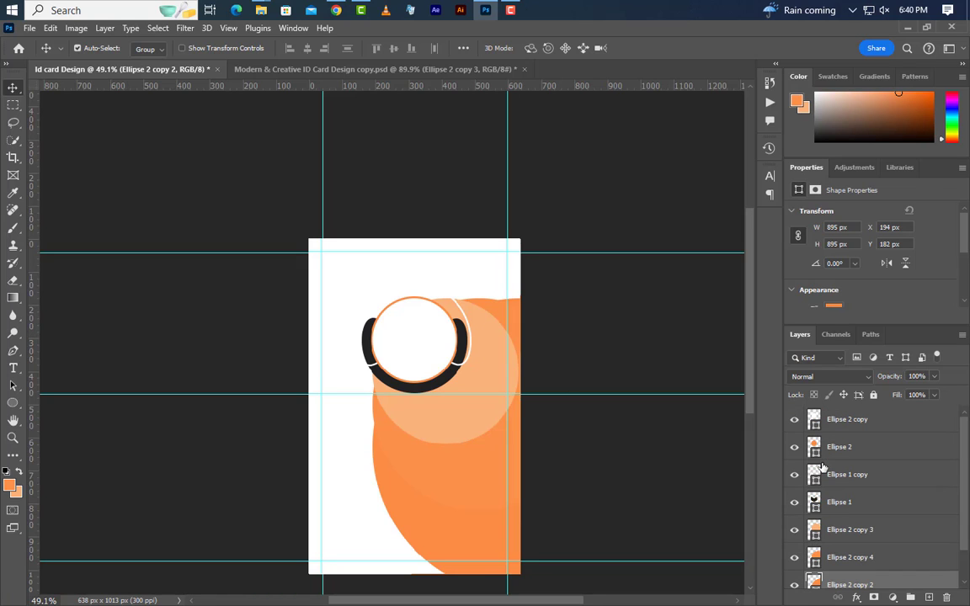
{"action": "left_click", "coordinate": [816, 425], "text": "ctrl"}
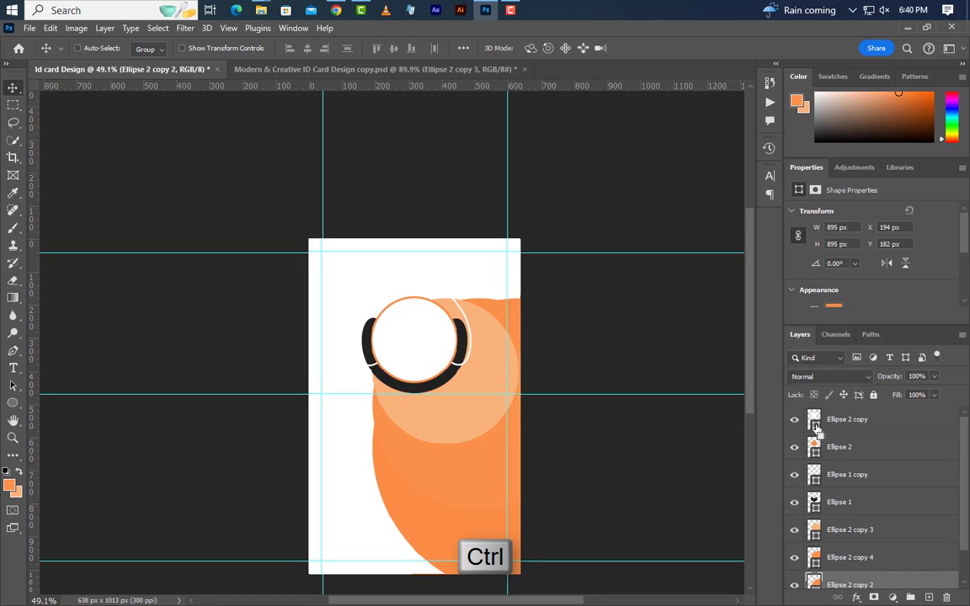
{"action": "left_click", "coordinate": [882, 554], "text": "ctrl"}
{"action": "left_click", "coordinate": [893, 538], "text": "ctrl"}
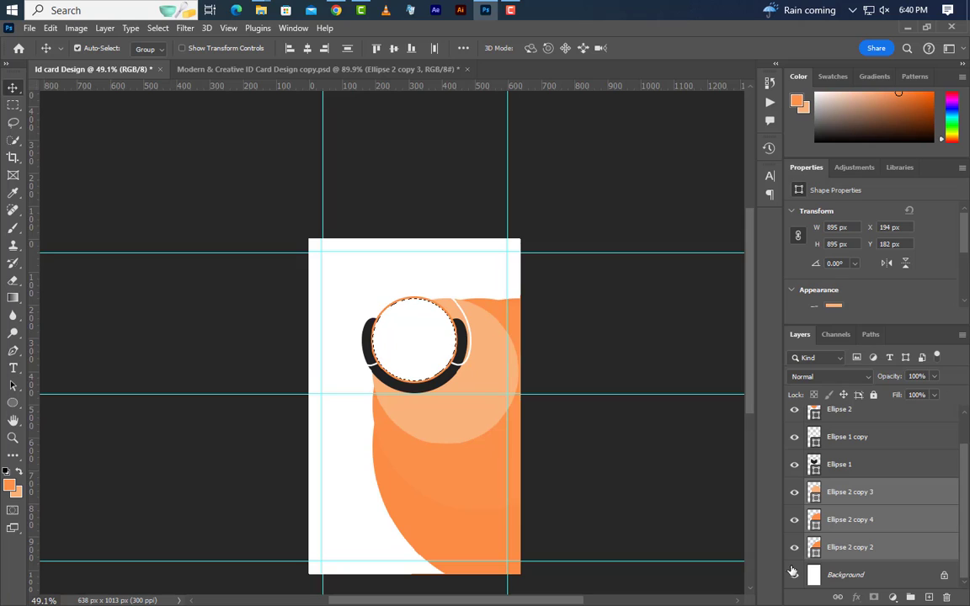
{"action": "left_click", "coordinate": [307, 48]}
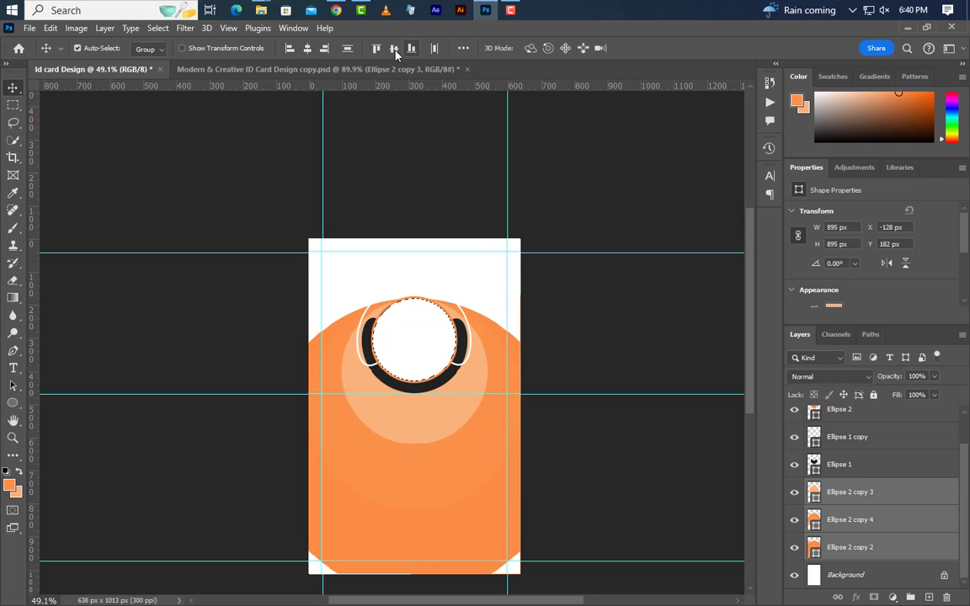
{"action": "left_click", "coordinate": [393, 48]}
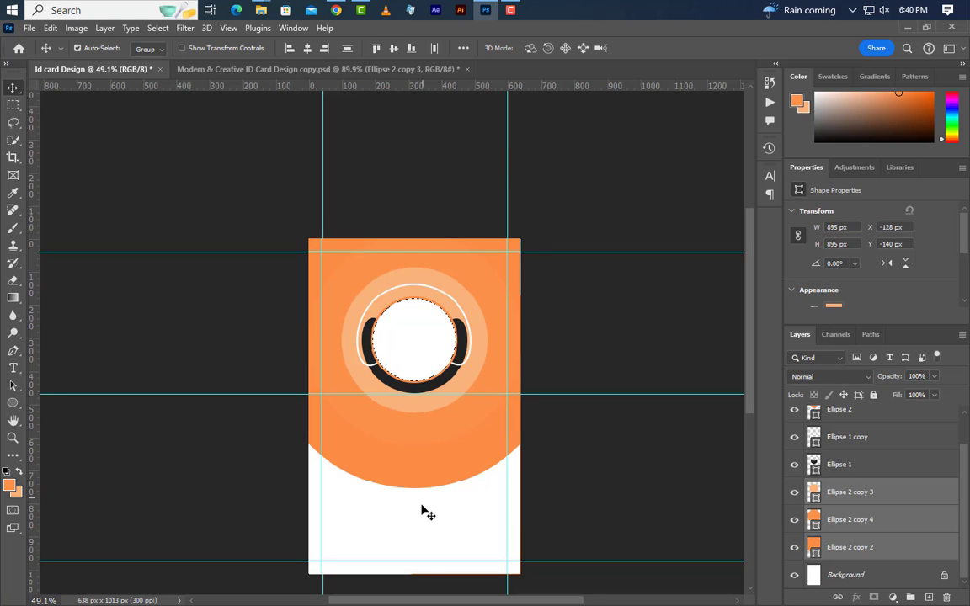
{"action": "scroll", "coordinate": [425, 512], "scroll_direction": "up", "scroll_amount": 3}
{"action": "scroll", "coordinate": [424, 512], "scroll_direction": "up", "scroll_amount": 1}
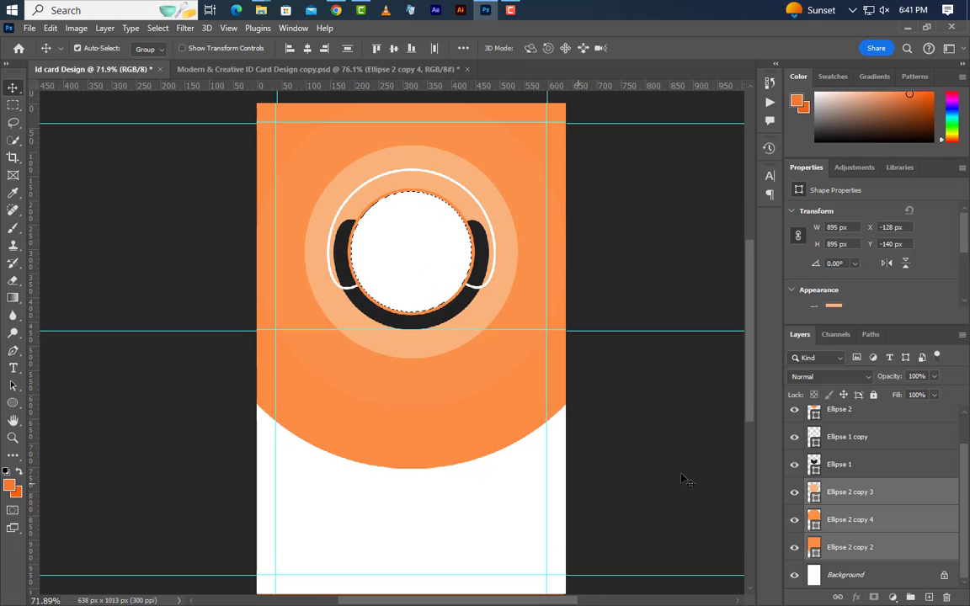
- Duplicate Ellipse 2 copy 2, colour it a darker orange, and size it 1185 px
{"action": "right_click", "coordinate": [919, 558]}
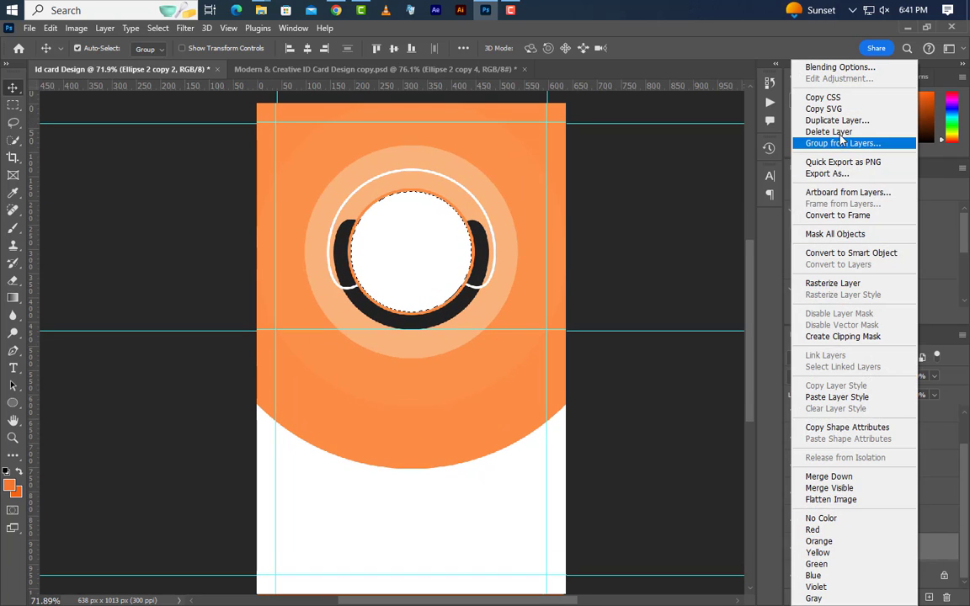
{"action": "left_click", "coordinate": [839, 122]}
{"action": "left_click", "coordinate": [593, 181]}
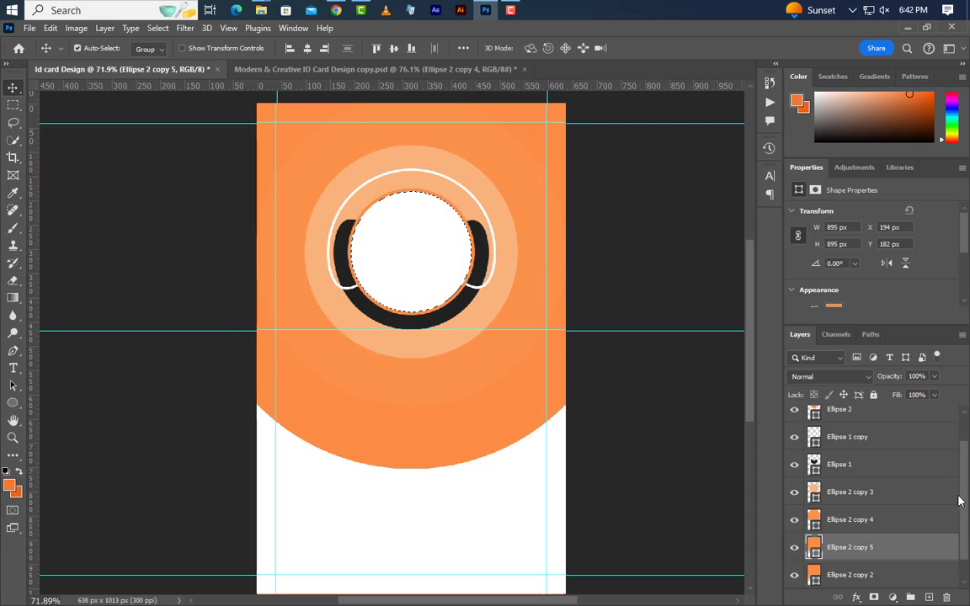
{"action": "scroll", "coordinate": [897, 553], "scroll_direction": "down", "scroll_amount": 1}
{"action": "double_click", "coordinate": [809, 554]}
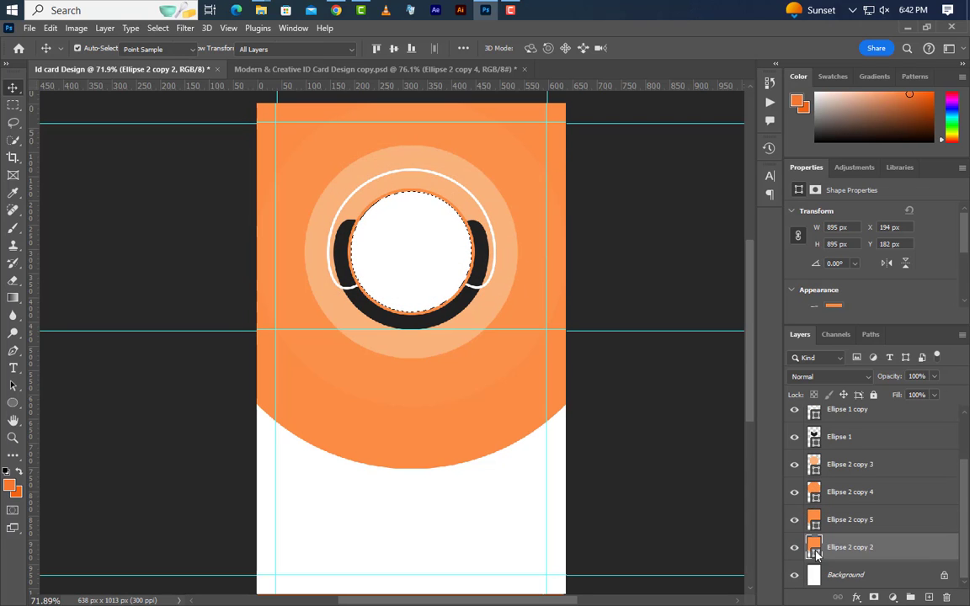
{"action": "left_click", "coordinate": [12, 485]}
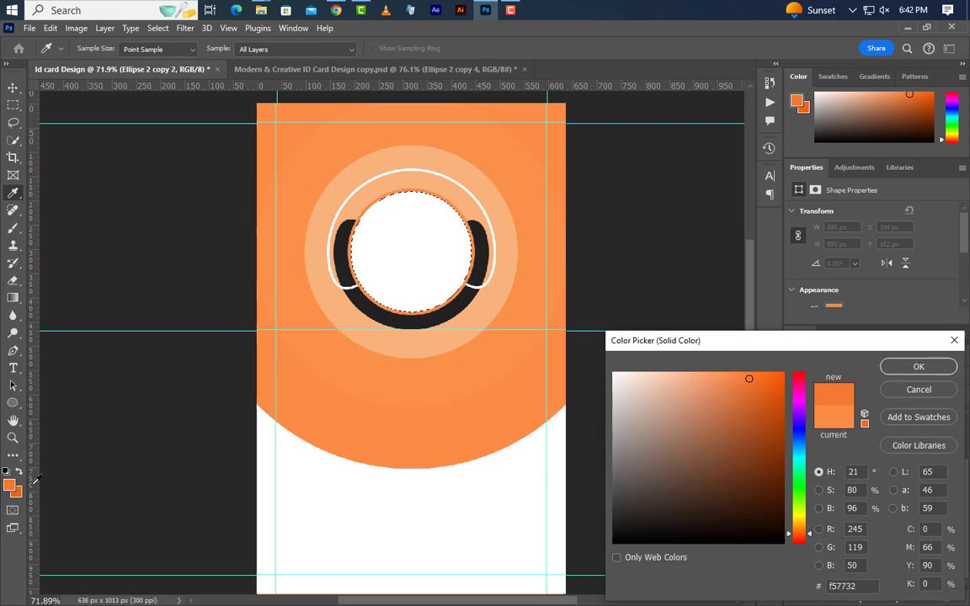
{"action": "left_click", "coordinate": [920, 366]}
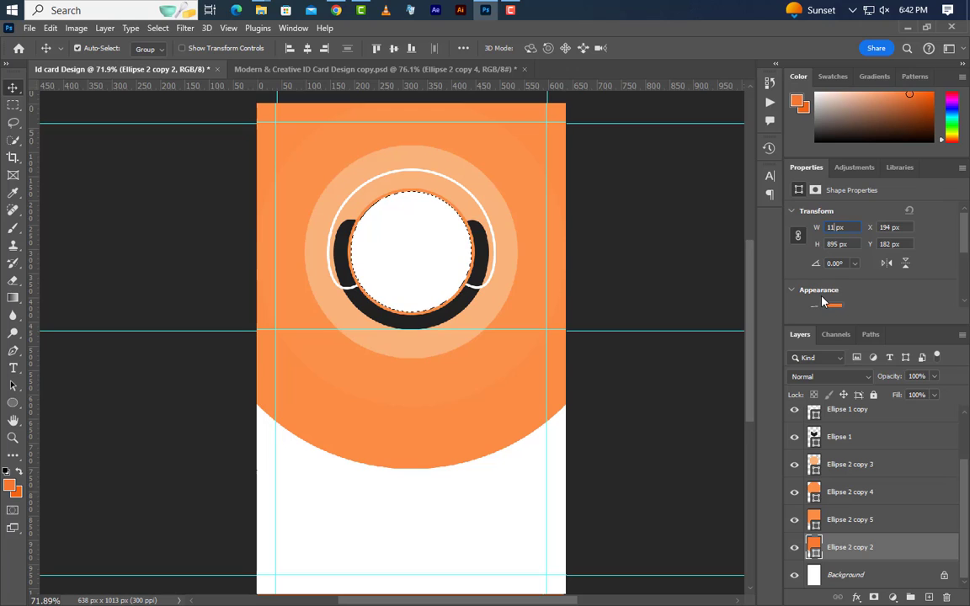
{"action": "key", "text": "Return"}
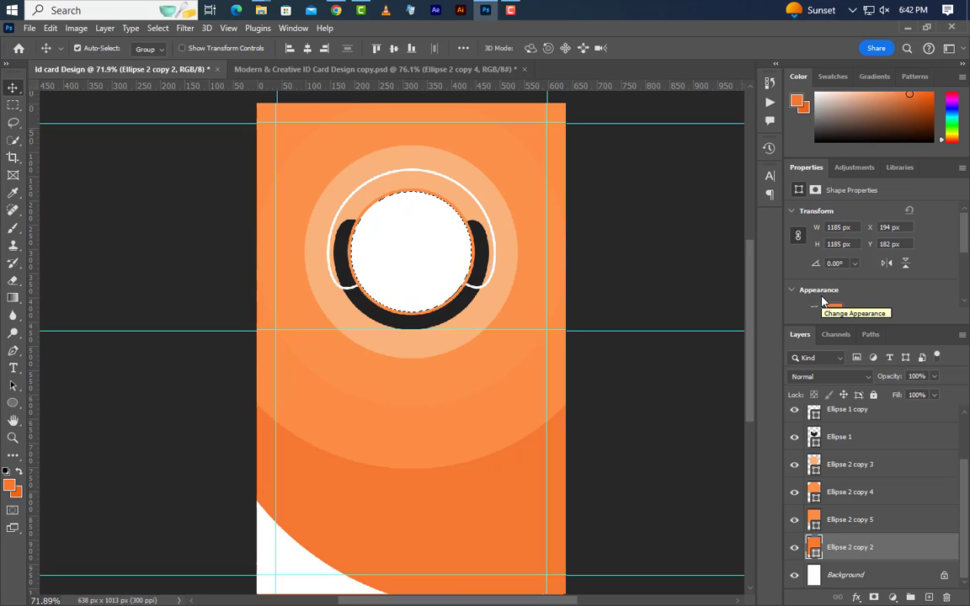
{"action": "key", "text": "ctrl+d"}
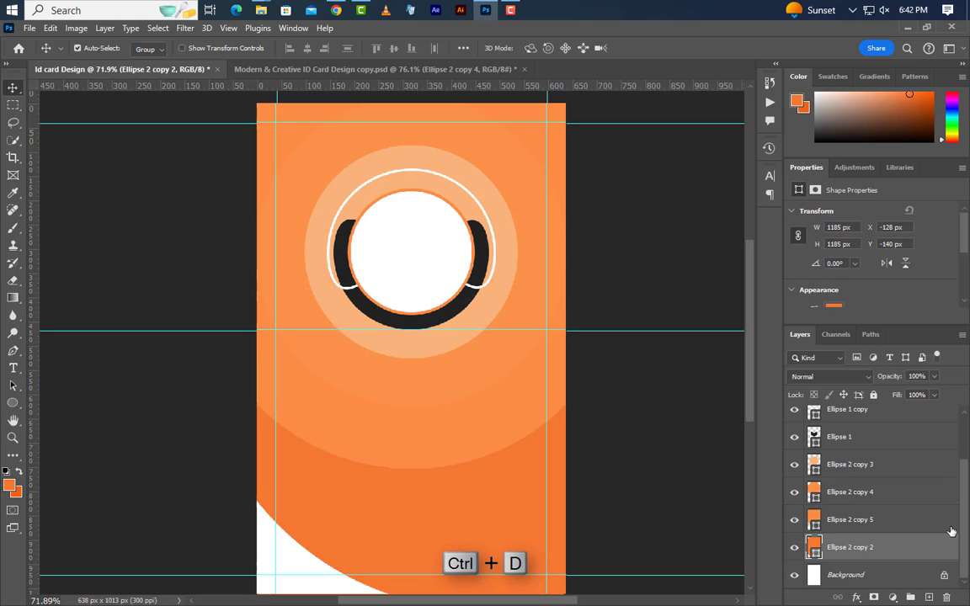
- Duplicate the largest circle again, recolour it #f06316, and set its width to 1500 px
{"action": "right_click", "coordinate": [922, 558]}
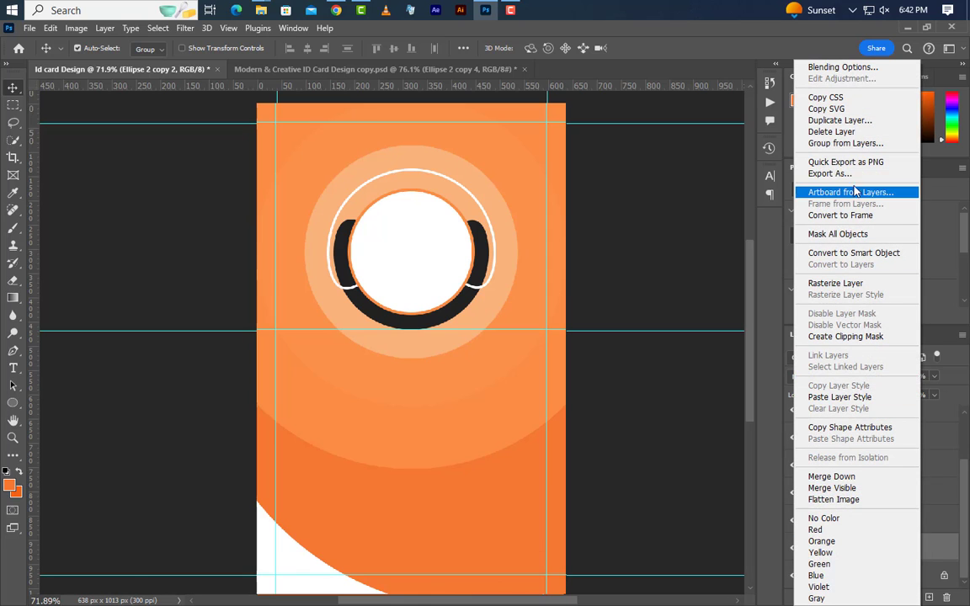
{"action": "left_click", "coordinate": [840, 120]}
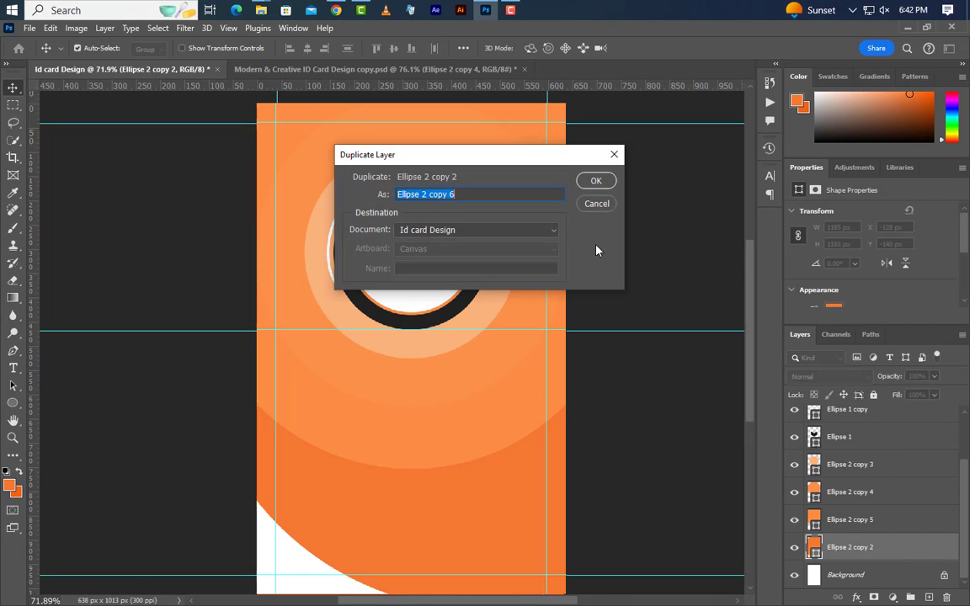
{"action": "left_click", "coordinate": [594, 182]}
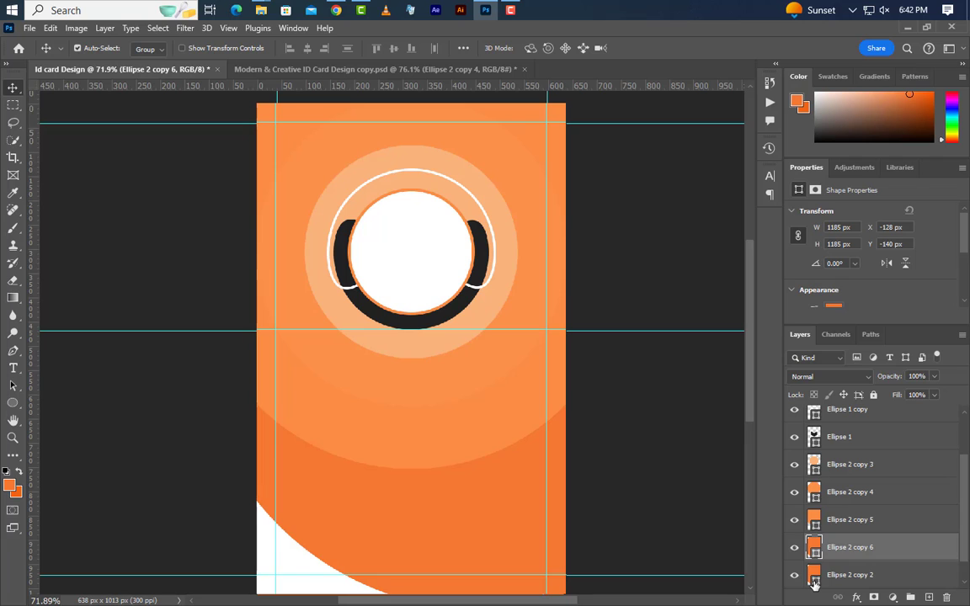
{"action": "double_click", "coordinate": [815, 582]}
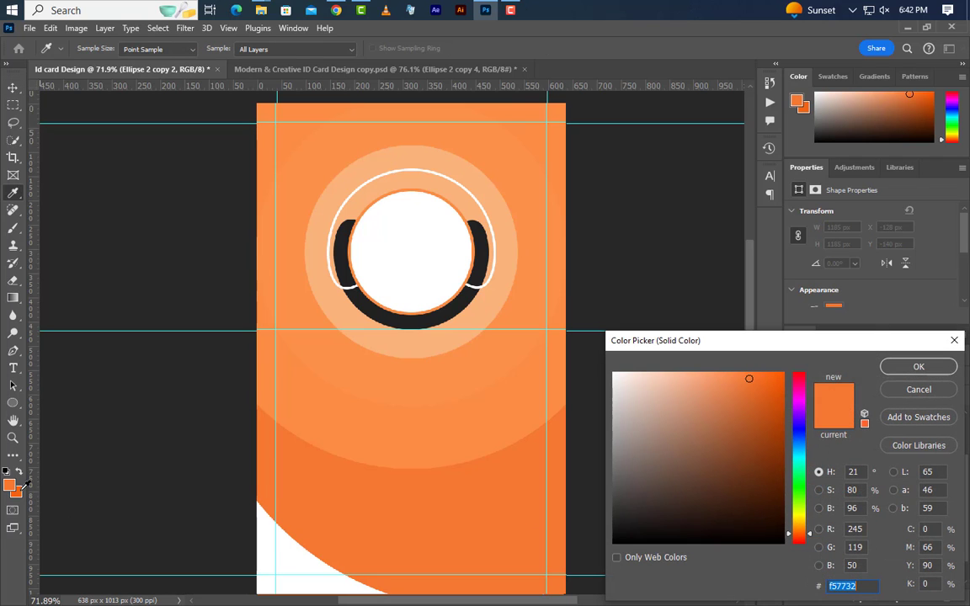
{"action": "left_click", "coordinate": [768, 382]}
{"action": "left_click", "coordinate": [897, 372]}
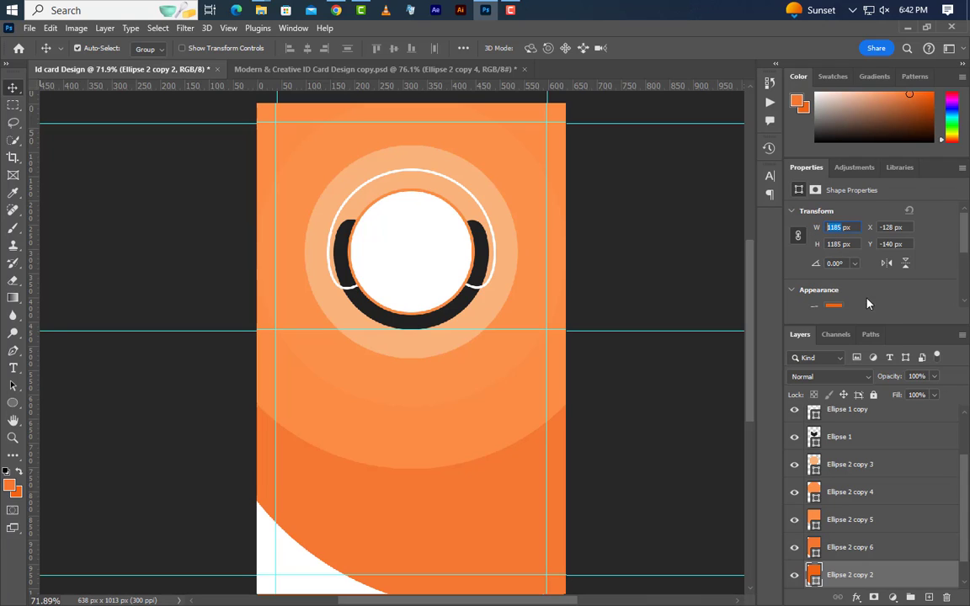
{"action": "type", "text": "1500"}
{"action": "key", "text": "Return"}
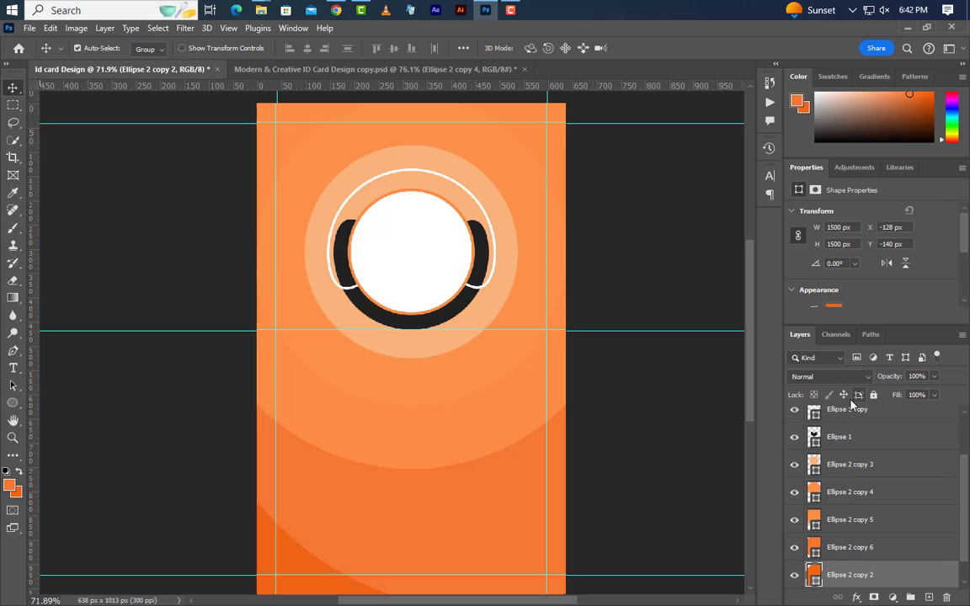
- Centre Ellipse 2 copy 6 and the other selected circle horizontally and vertically
{"action": "scroll", "coordinate": [845, 461], "scroll_direction": "up", "scroll_amount": 2}
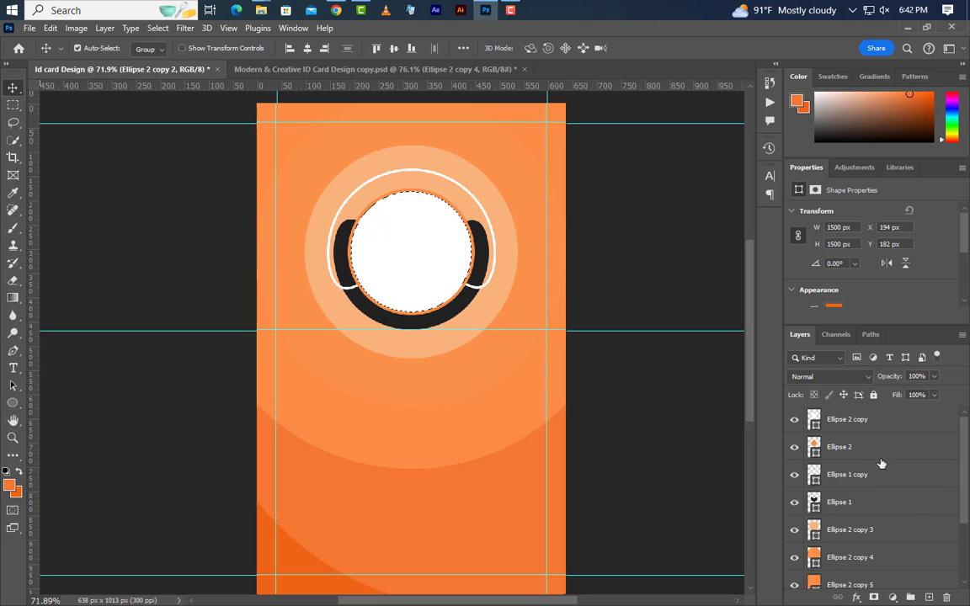
{"action": "scroll", "coordinate": [913, 509], "scroll_direction": "down", "scroll_amount": 3}
{"action": "left_click", "coordinate": [893, 521], "text": "shift"}
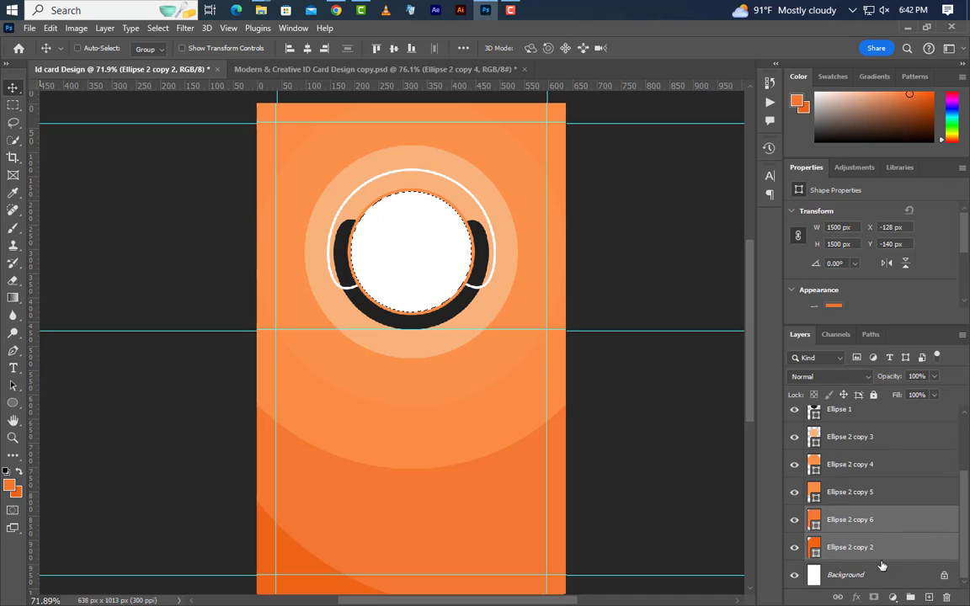
{"action": "left_click", "coordinate": [307, 48]}
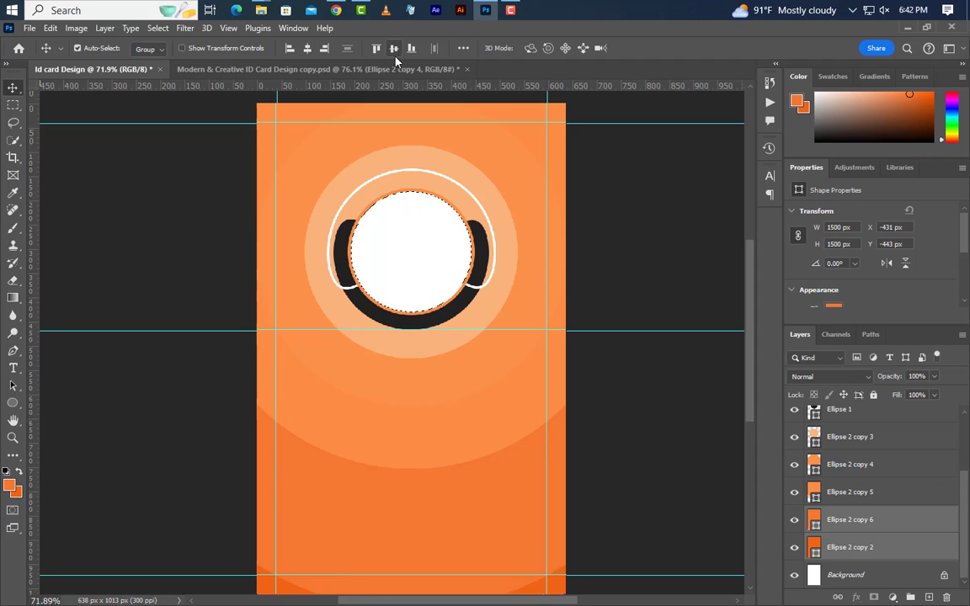
{"action": "left_click", "coordinate": [393, 48]}
- Deselect, then enlarge the bottom orange circle to about 1585 px so the lower corners are fully orange
{"action": "scroll", "coordinate": [543, 285], "scroll_direction": "down", "scroll_amount": 2}
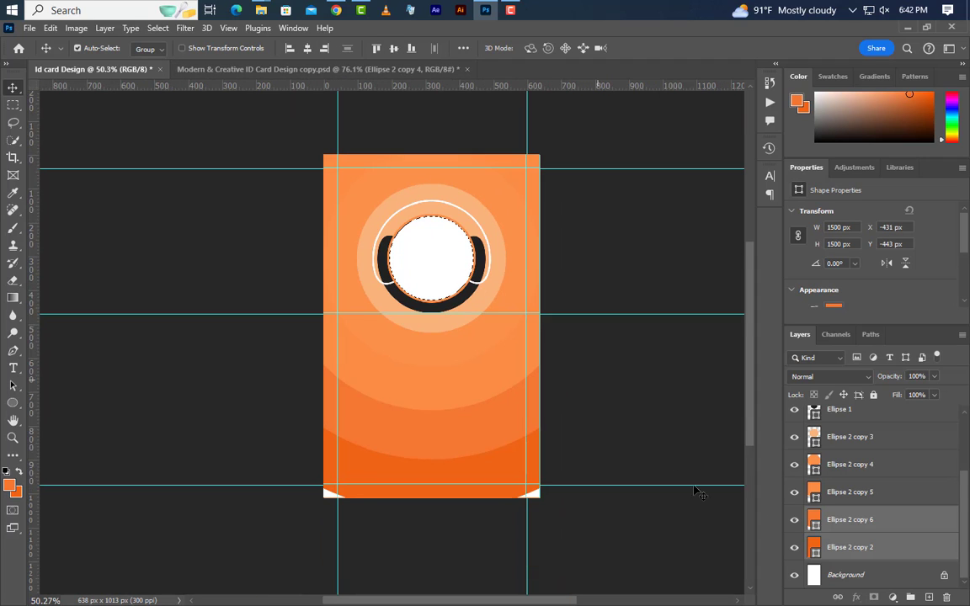
{"action": "left_click", "coordinate": [882, 549]}
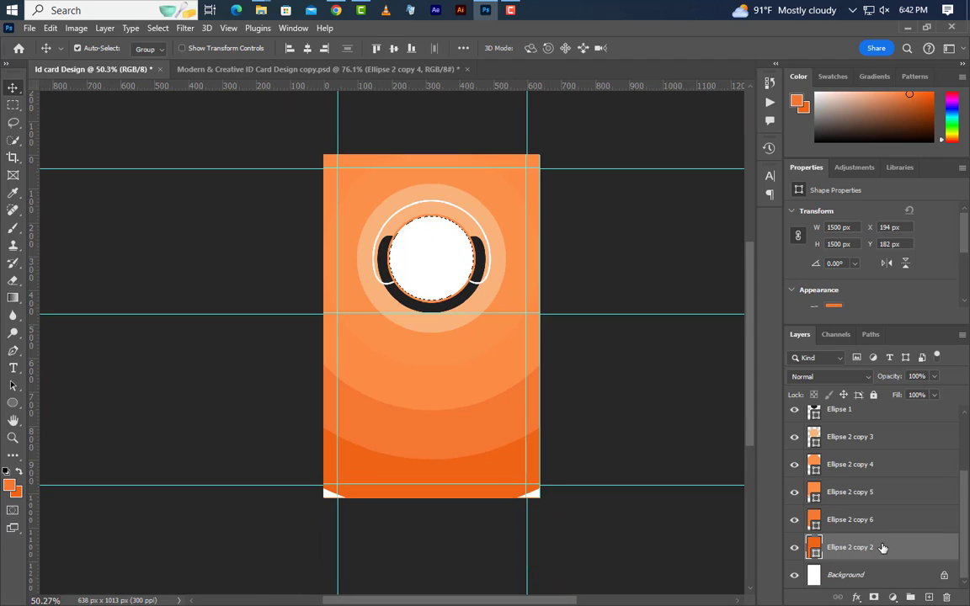
{"action": "left_click", "coordinate": [158, 28]}
{"action": "left_click", "coordinate": [171, 55]}
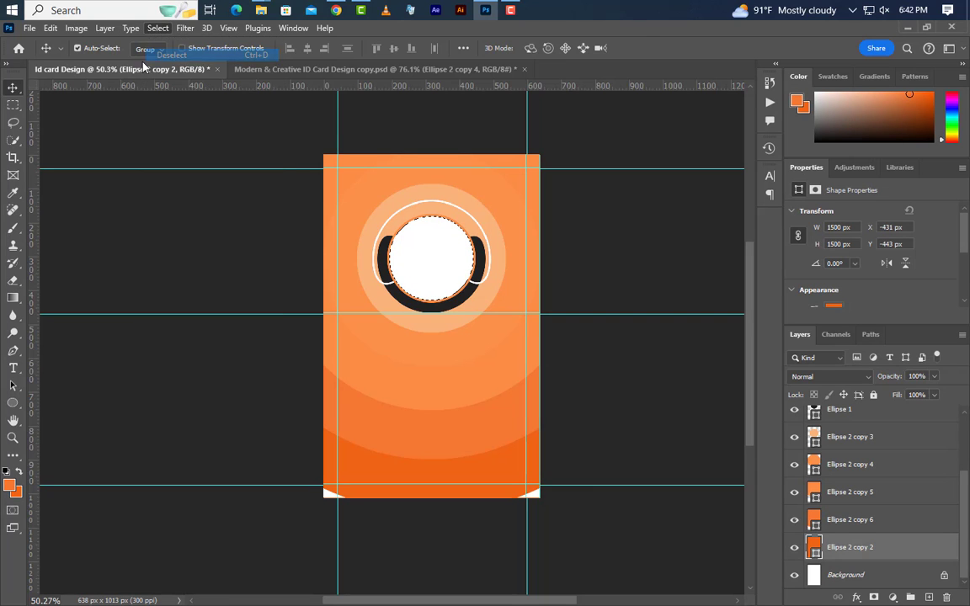
{"action": "left_click", "coordinate": [51, 27]}
{"action": "left_click", "coordinate": [100, 330]}
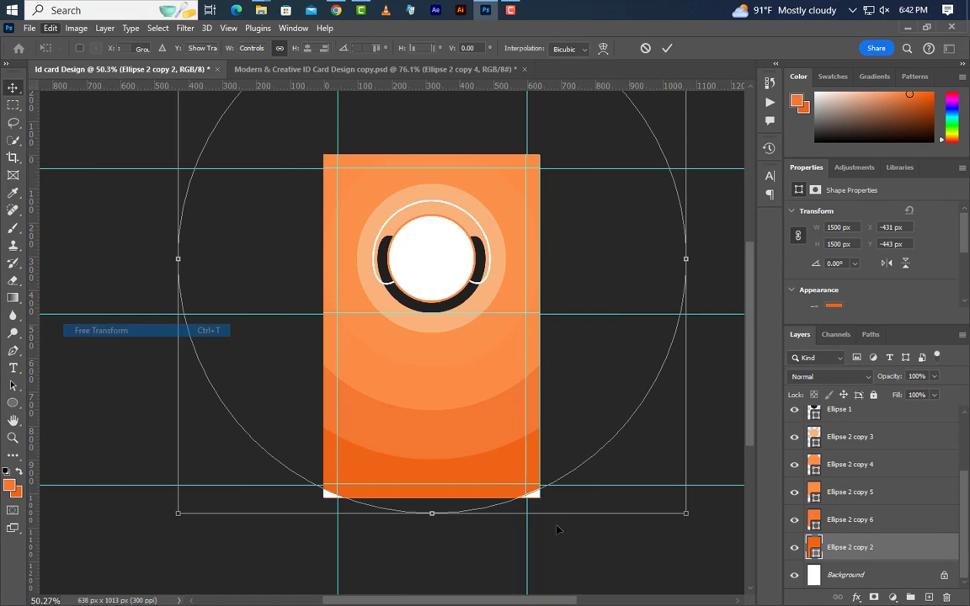
{"action": "left_click_drag", "start_coordinate": [686, 514], "coordinate": [700, 527]}
{"action": "left_click", "coordinate": [667, 48]}
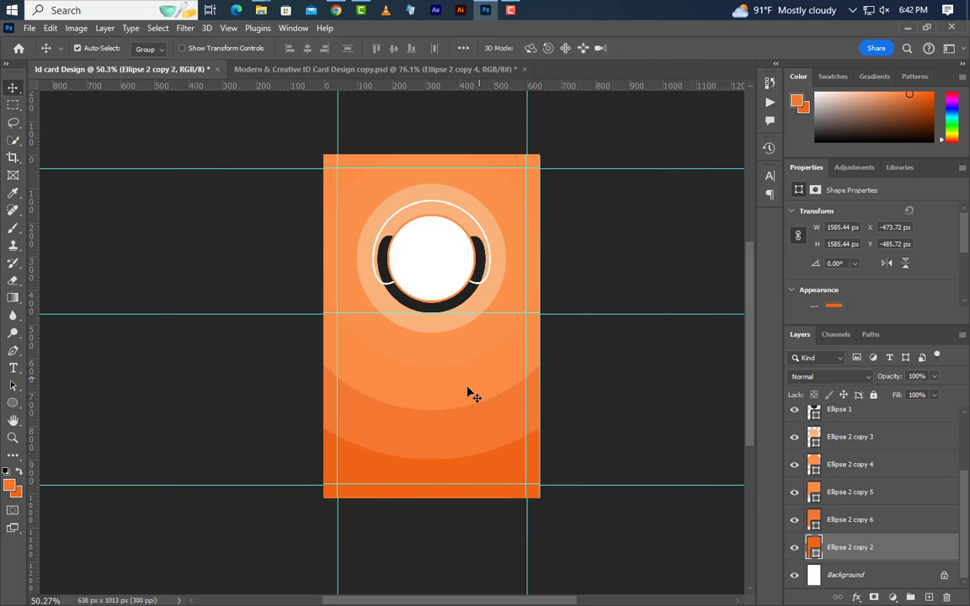
{"action": "scroll", "coordinate": [466, 342], "scroll_direction": "up", "scroll_amount": 2}
{"action": "scroll", "coordinate": [484, 332], "scroll_direction": "up", "scroll_amount": 1}
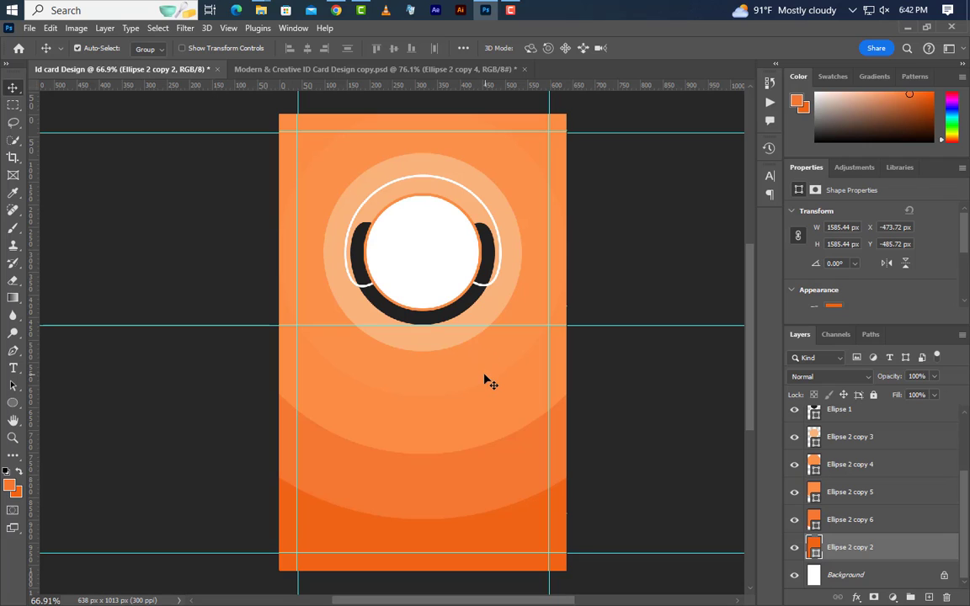
{"action": "left_click", "coordinate": [482, 379]}
- Duplicate Ellipse 2 copy 4 as copy 7 and make it an unfilled white 3 px ring
{"action": "right_click", "coordinate": [925, 469]}
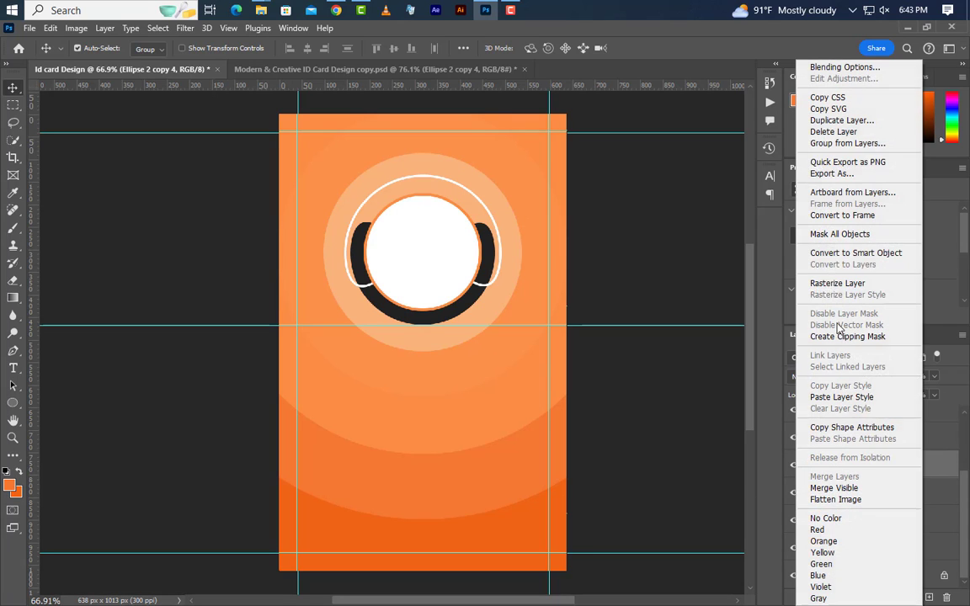
{"action": "left_click", "coordinate": [850, 118]}
{"action": "left_click", "coordinate": [595, 182]}
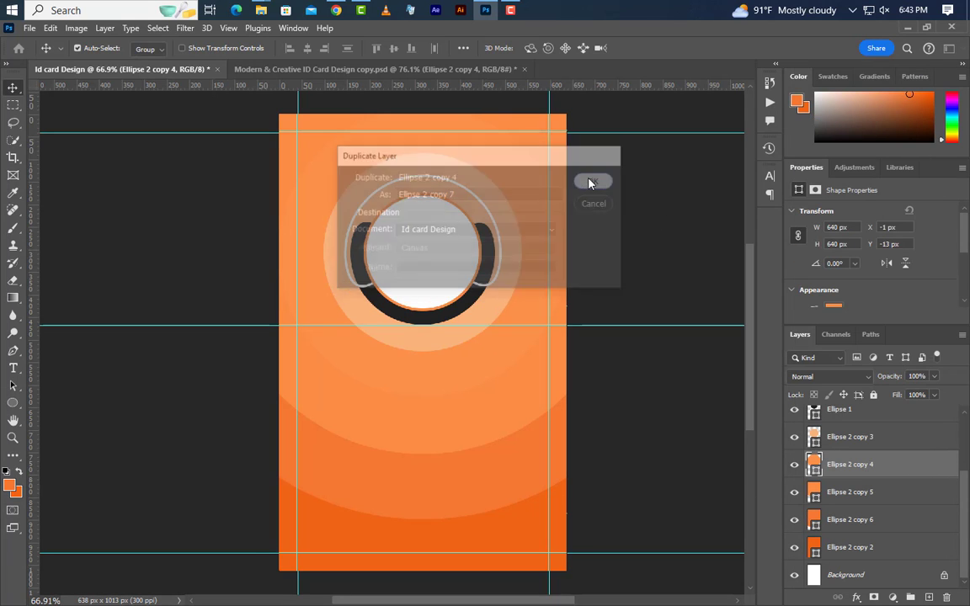
{"action": "left_click", "coordinate": [13, 404]}
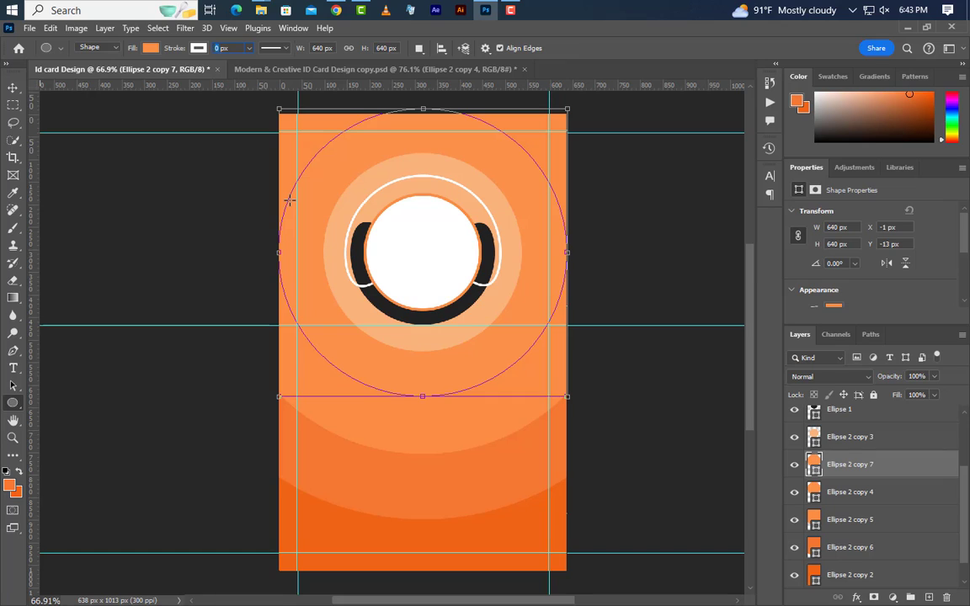
{"action": "key", "text": "Return"}
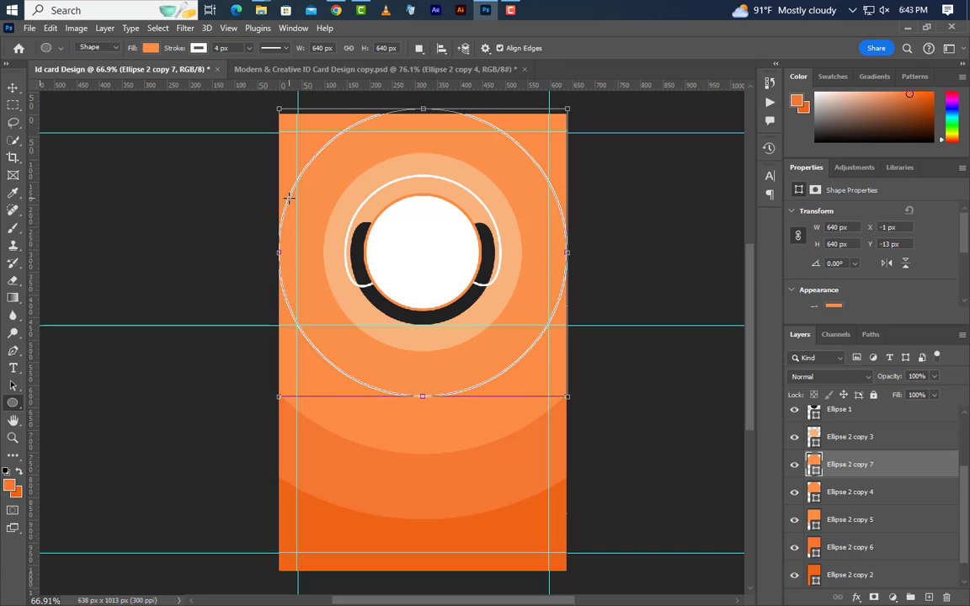
{"action": "left_click", "coordinate": [149, 48]}
{"action": "left_click", "coordinate": [71, 74]}
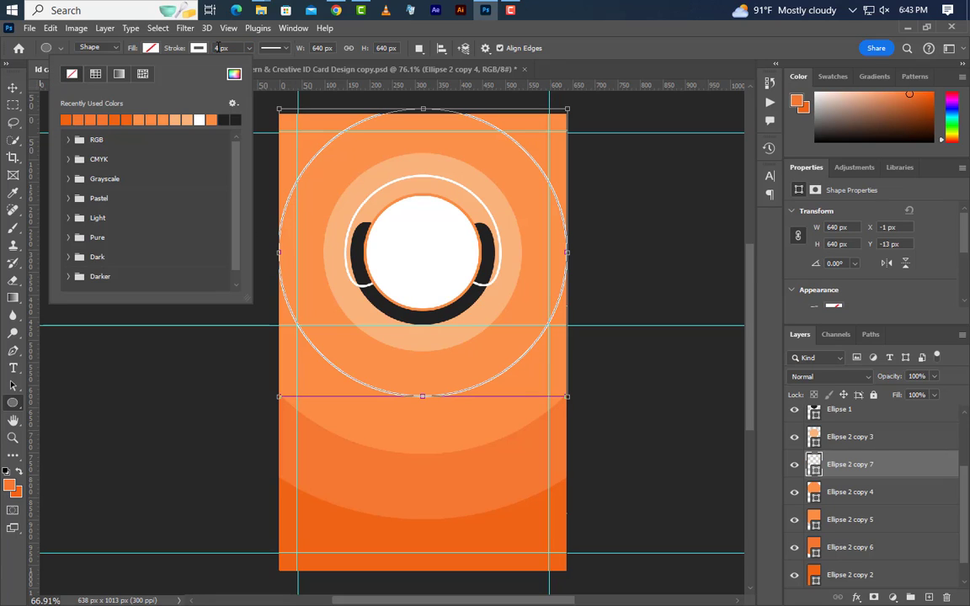
{"action": "left_click", "coordinate": [215, 48]}
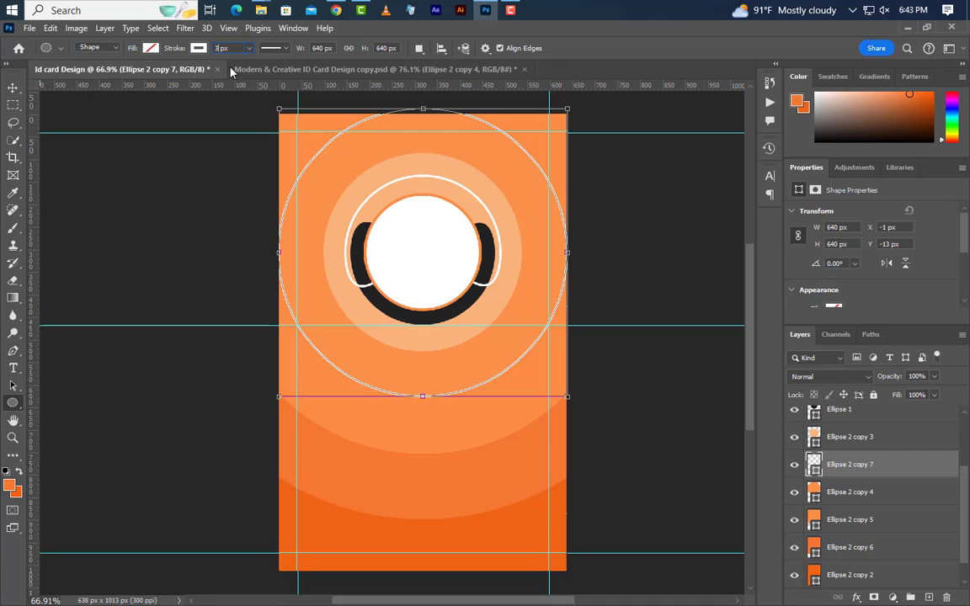
{"action": "key", "text": "v"}
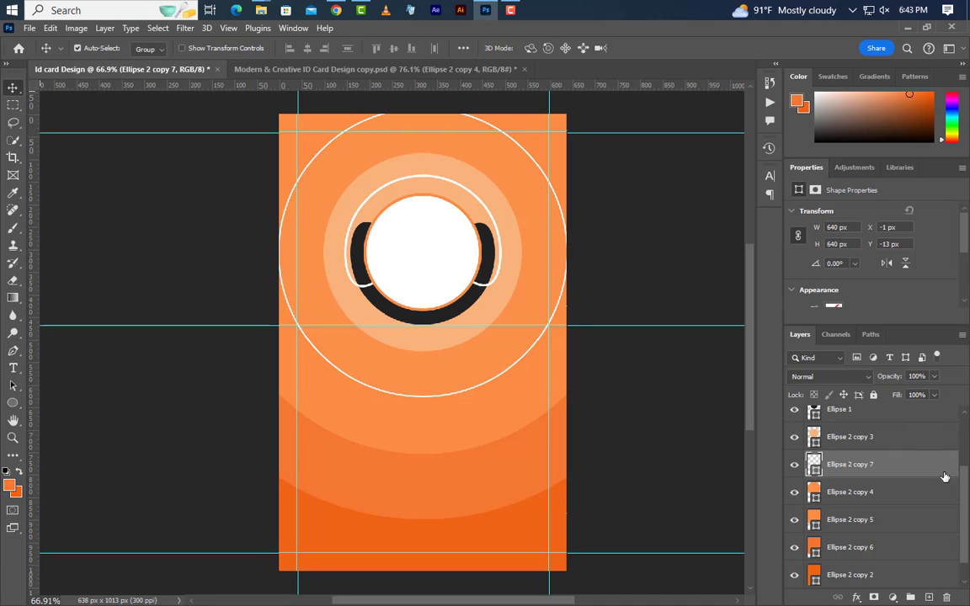
- Duplicate Ellipse 2 copy 5 as copy 8 and remove its fill, leaving a white ring
{"action": "left_click", "coordinate": [895, 526]}
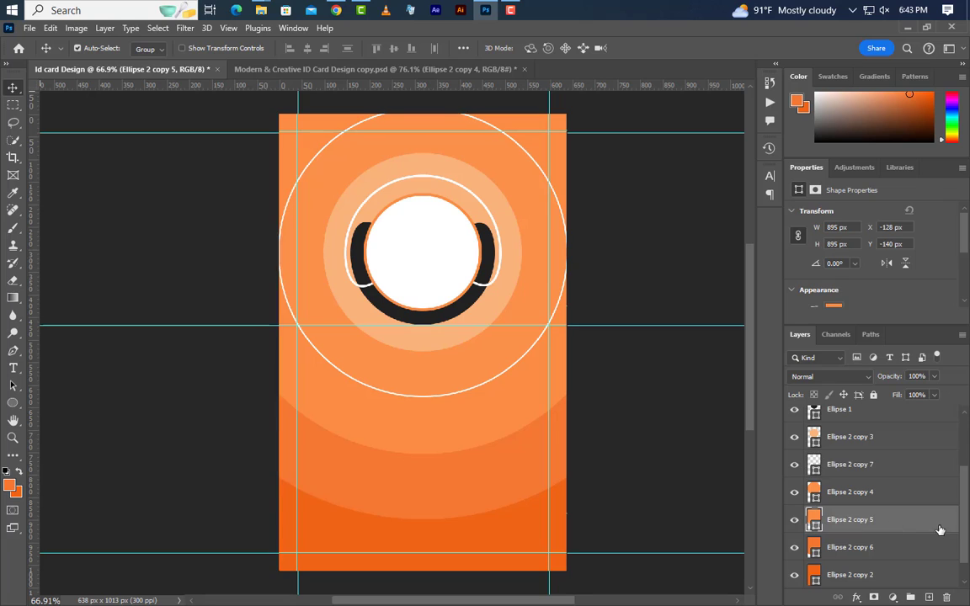
{"action": "key", "text": "ctrl+j"}
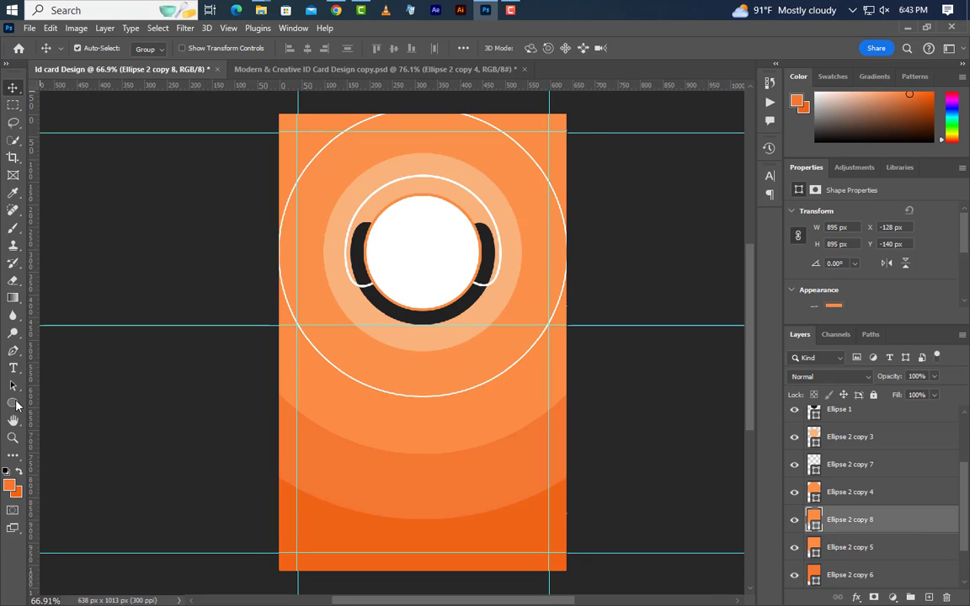
{"action": "key", "text": "u"}
{"action": "left_click_drag", "start_coordinate": [219, 48], "coordinate": [207, 48]}
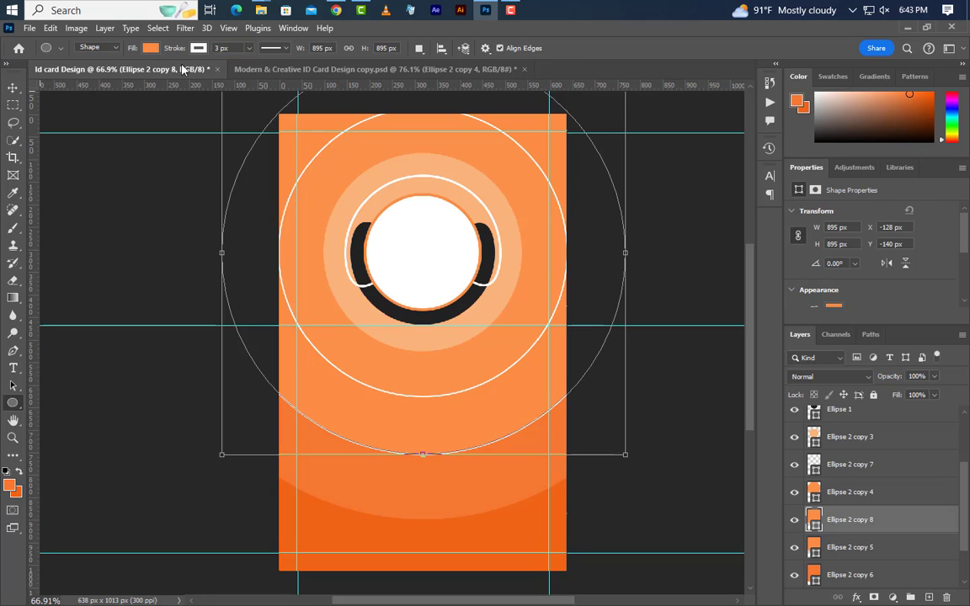
{"action": "left_click", "coordinate": [150, 48]}
{"action": "left_click", "coordinate": [72, 78]}
{"action": "key", "text": "v"}
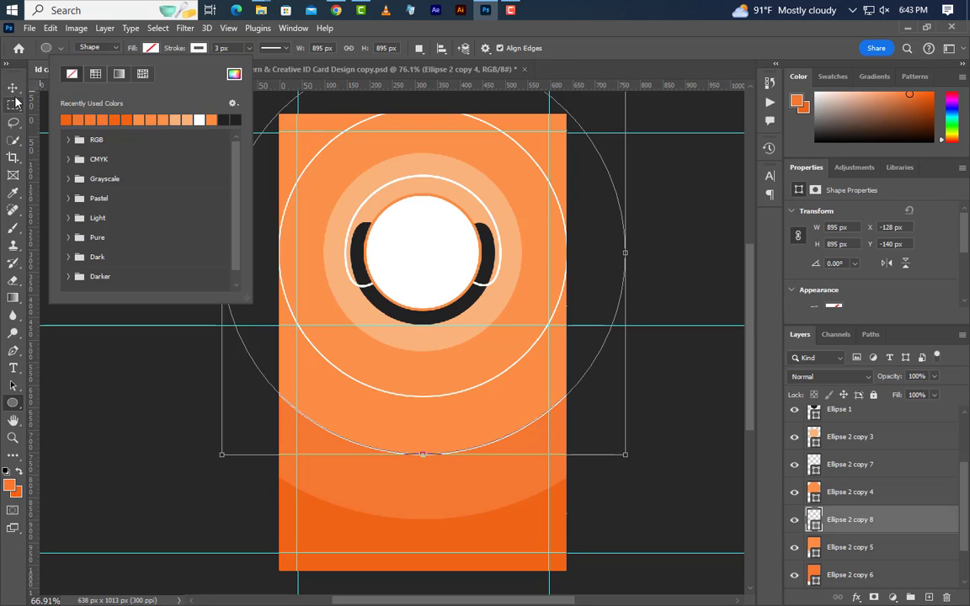
- Duplicate Ellipse 2 copy 6 as copy 9 with no fill and a 3 px white outline
{"action": "left_click", "coordinate": [863, 574]}
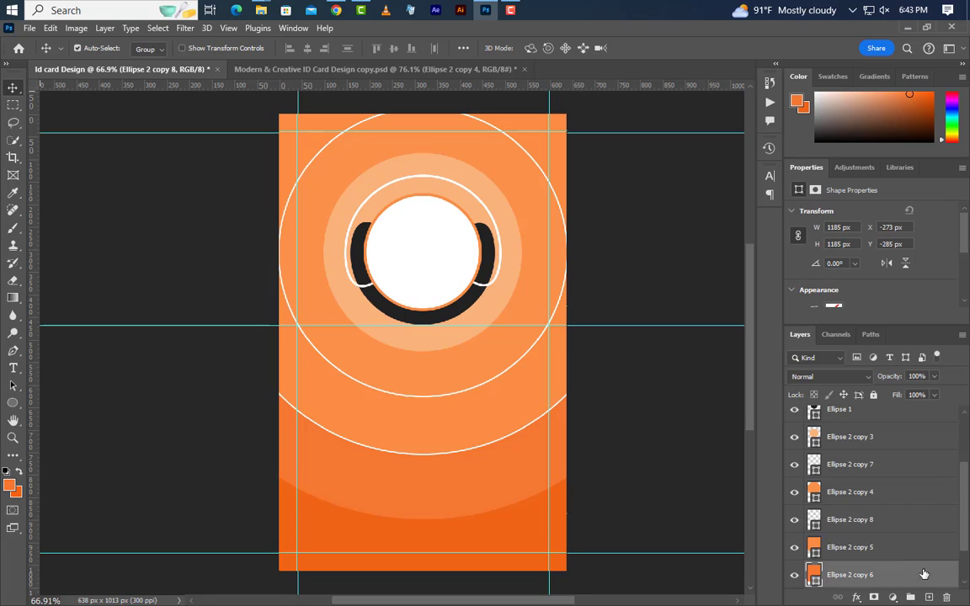
{"action": "scroll", "coordinate": [934, 545], "scroll_direction": "down", "scroll_amount": 2}
{"action": "key", "text": "ctrl+j"}
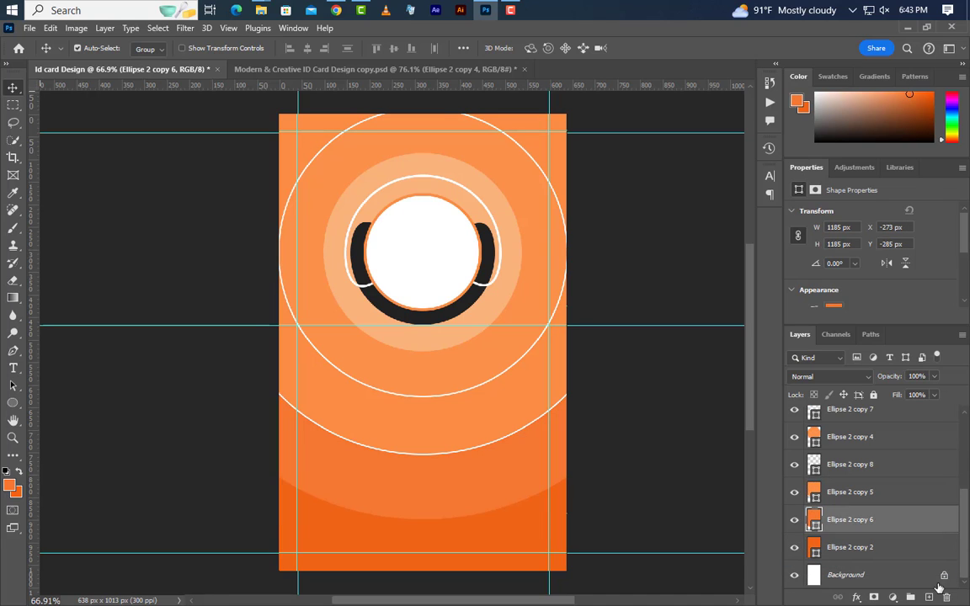
{"action": "left_click", "coordinate": [11, 403]}
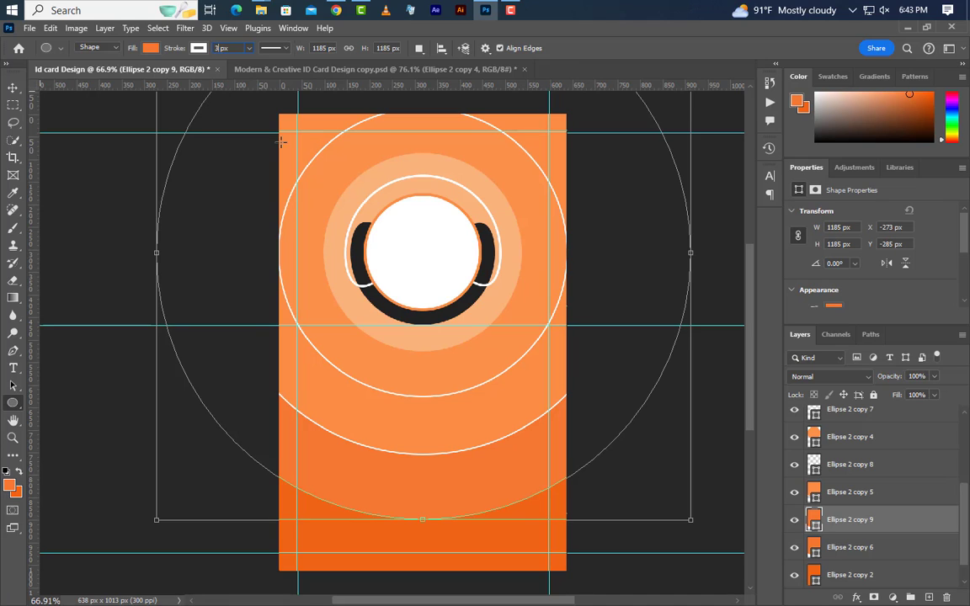
{"action": "key", "text": "Return"}
{"action": "left_click", "coordinate": [150, 48]}
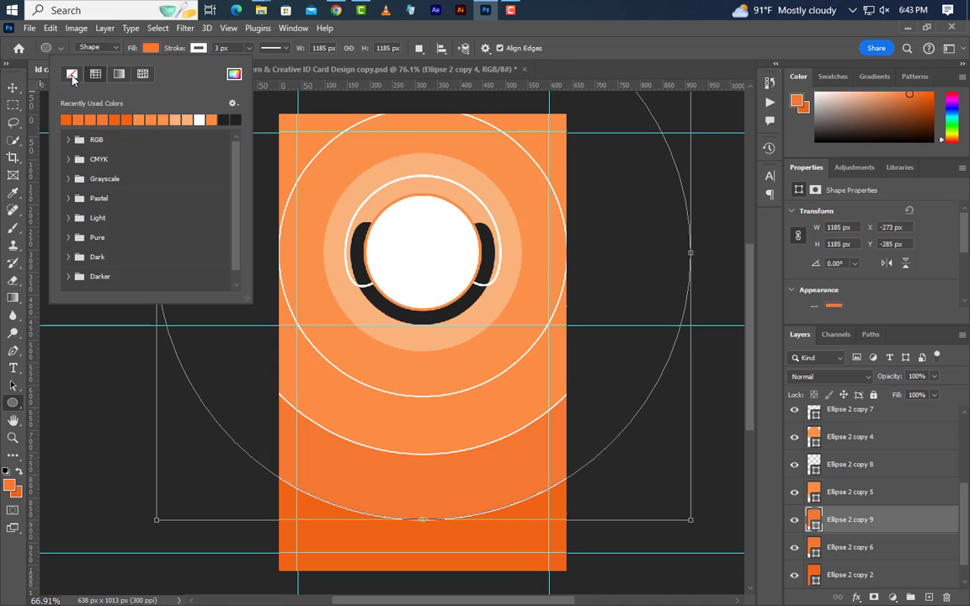
{"action": "left_click", "coordinate": [72, 75]}
{"action": "left_click", "coordinate": [12, 88]}
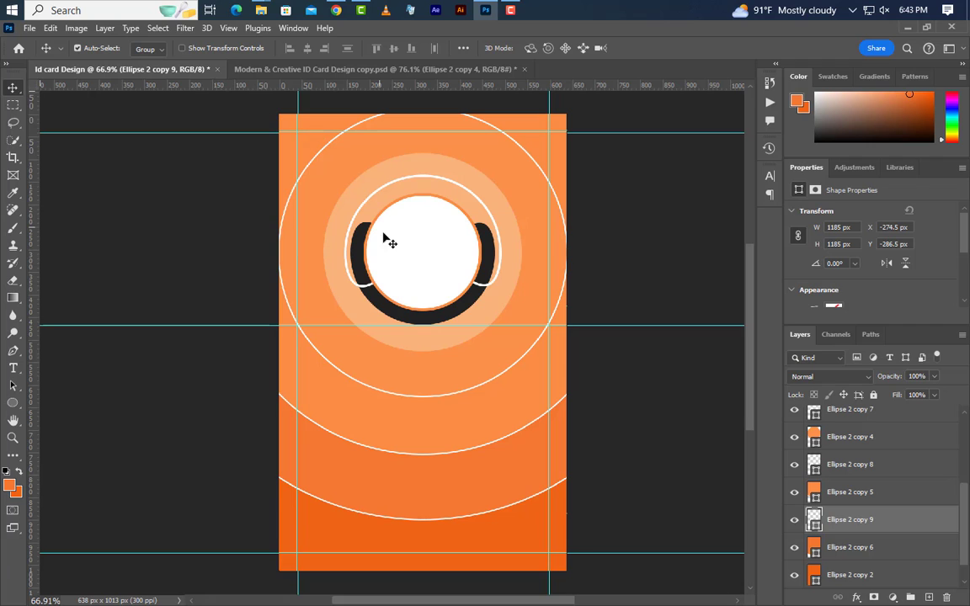
- On a new layer above Ellipse 2 copy 7, draw a 15 px circle filled ffffff
{"action": "scroll", "coordinate": [303, 172], "scroll_direction": "up", "scroll_amount": 10}
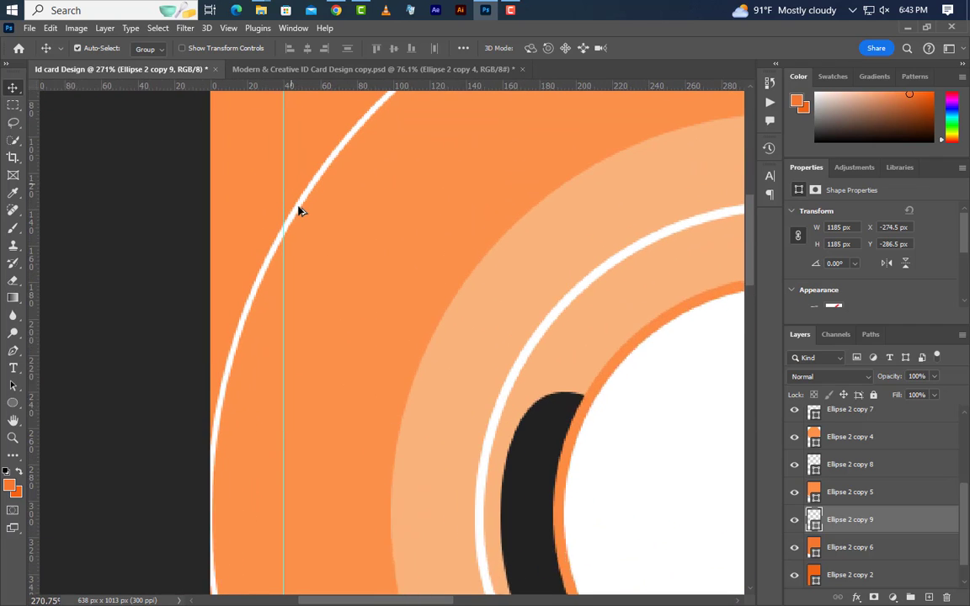
{"action": "scroll", "coordinate": [902, 539], "scroll_direction": "up", "scroll_amount": 1}
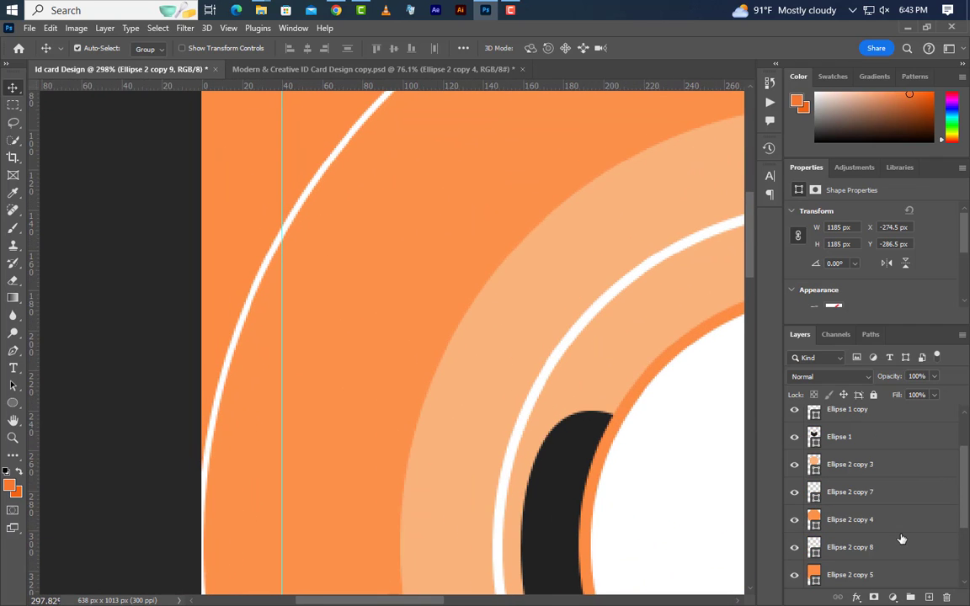
{"action": "left_click", "coordinate": [902, 500]}
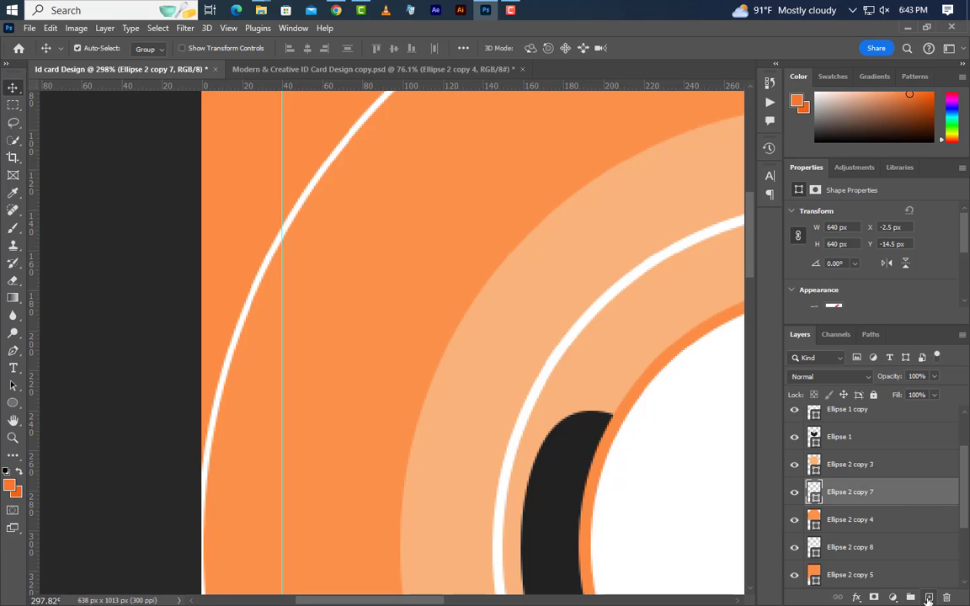
{"action": "left_click", "coordinate": [929, 597]}
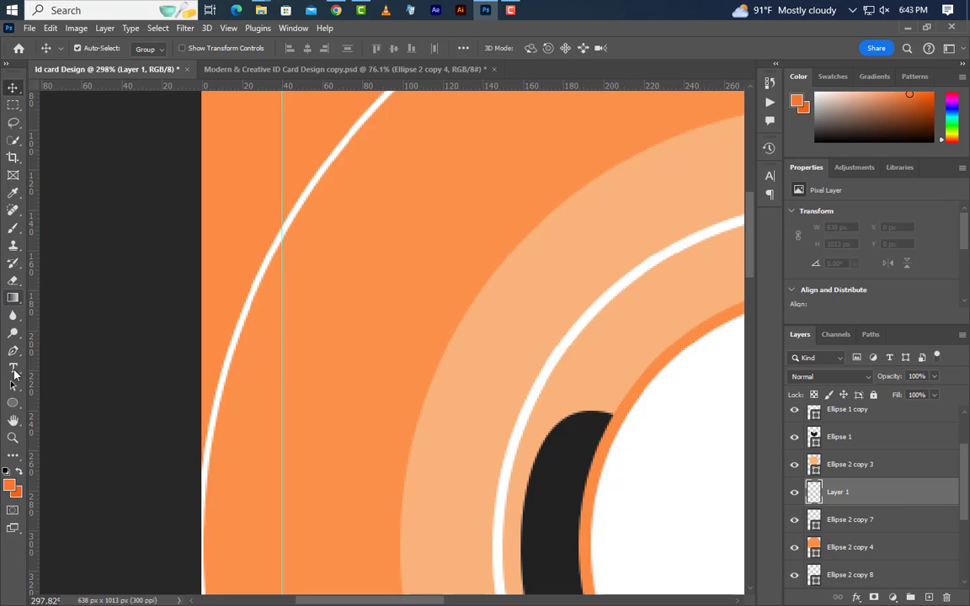
{"action": "left_click", "coordinate": [13, 402]}
{"action": "left_click", "coordinate": [69, 416]}
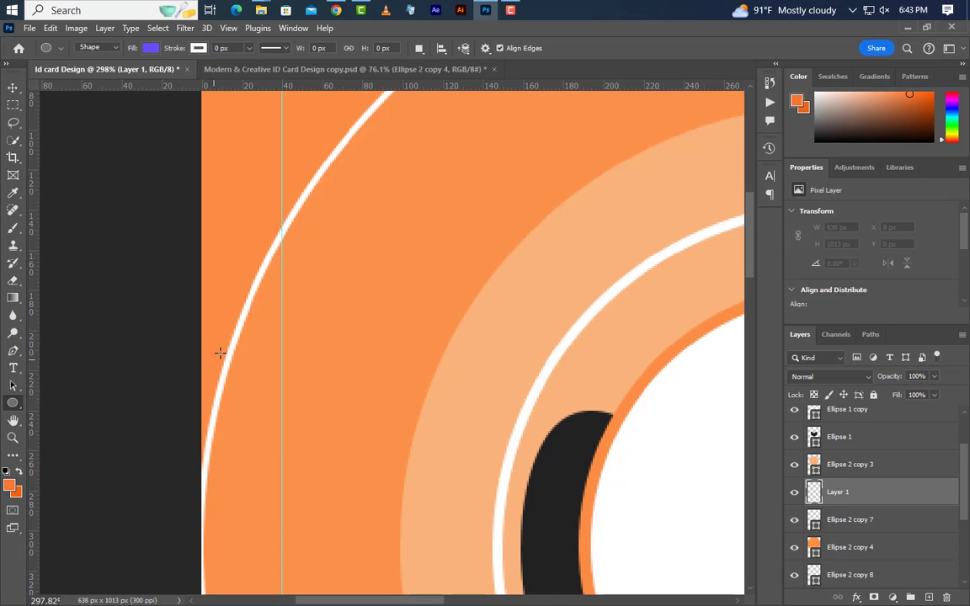
{"action": "left_click_drag", "start_coordinate": [284, 236], "coordinate": [312, 263]}
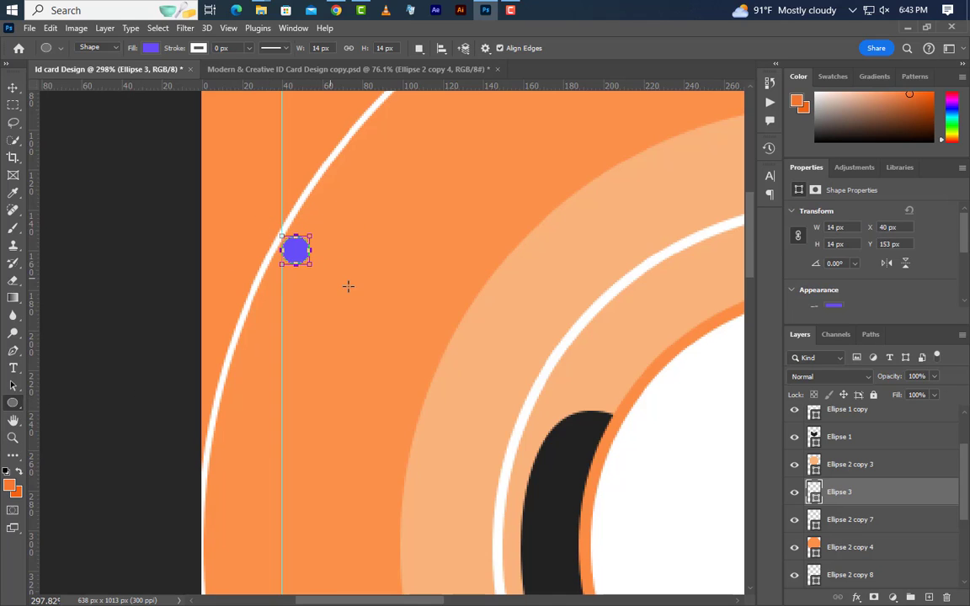
{"action": "double_click", "coordinate": [815, 497]}
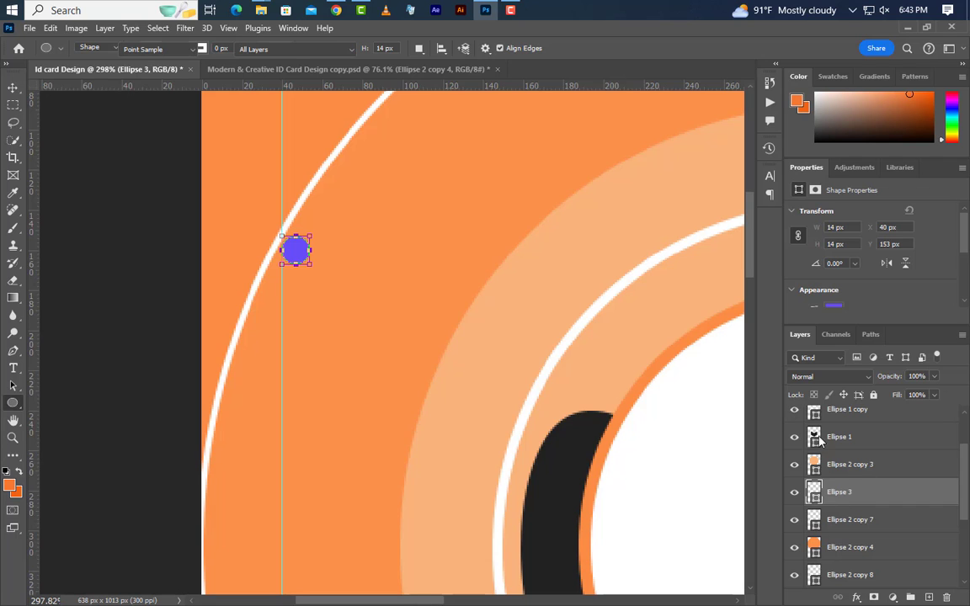
{"action": "type", "text": "ffffff"}
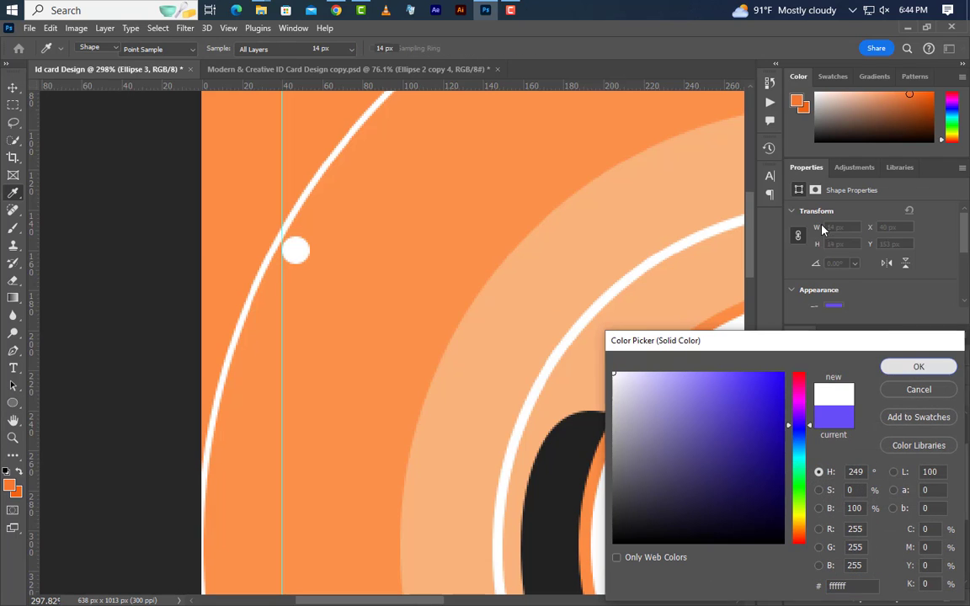
{"action": "key", "text": "Return"}
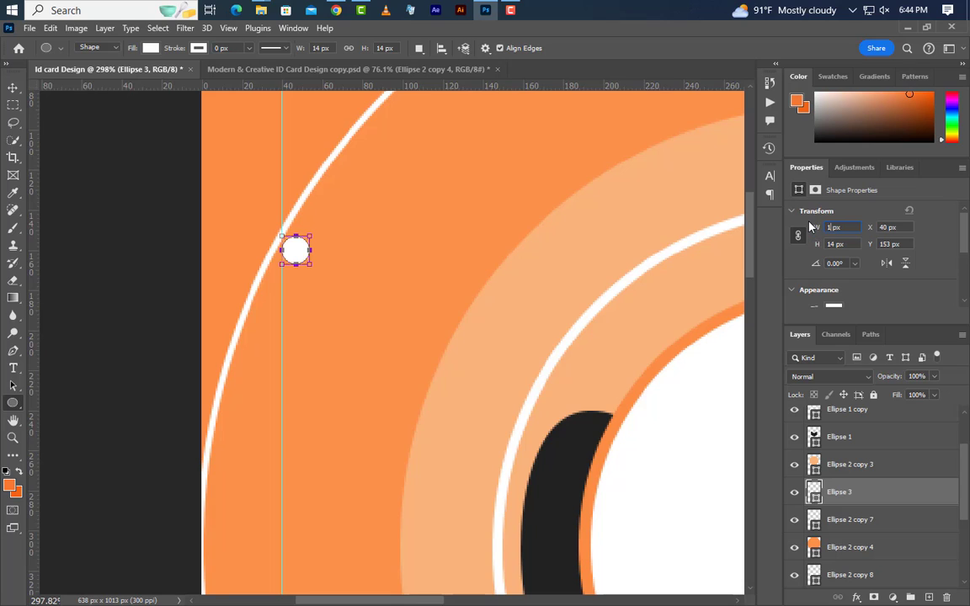
{"action": "key", "text": "Return"}
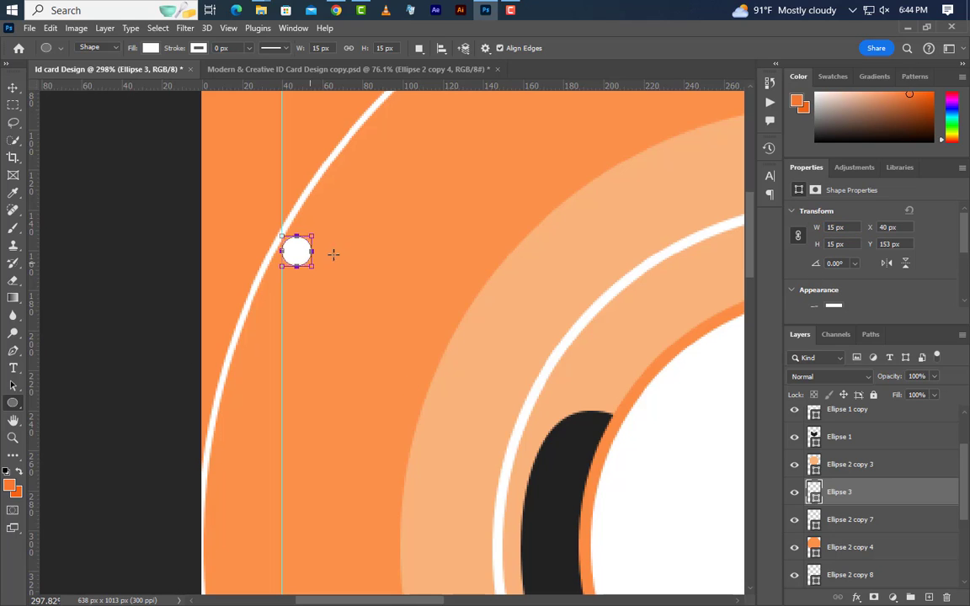
- Move the white dot onto the outer white arc near the card's upper left
{"action": "left_click", "coordinate": [13, 88]}
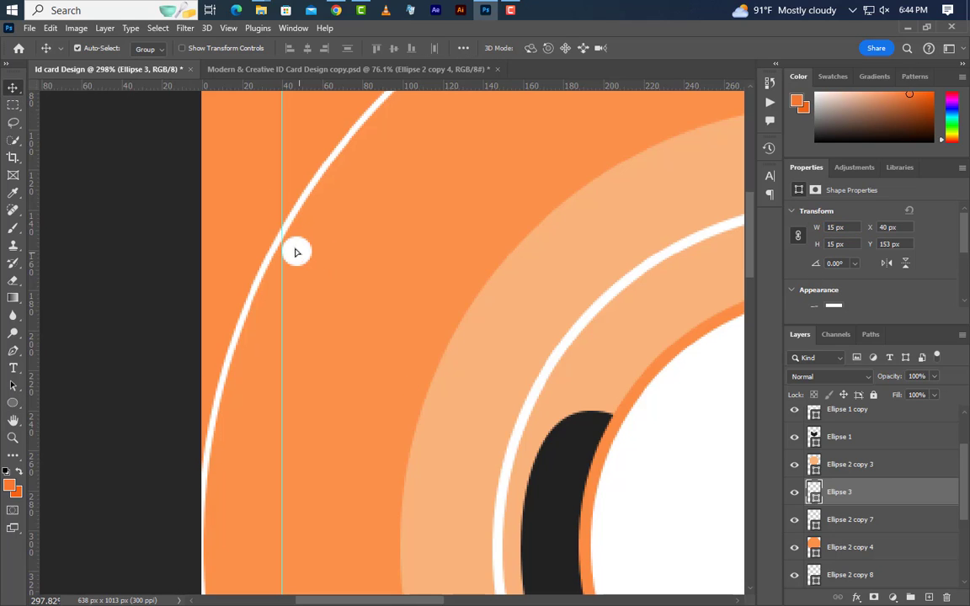
{"action": "left_click_drag", "start_coordinate": [295, 252], "coordinate": [278, 231]}
{"action": "scroll", "coordinate": [259, 348], "scroll_direction": "down", "scroll_amount": 1}
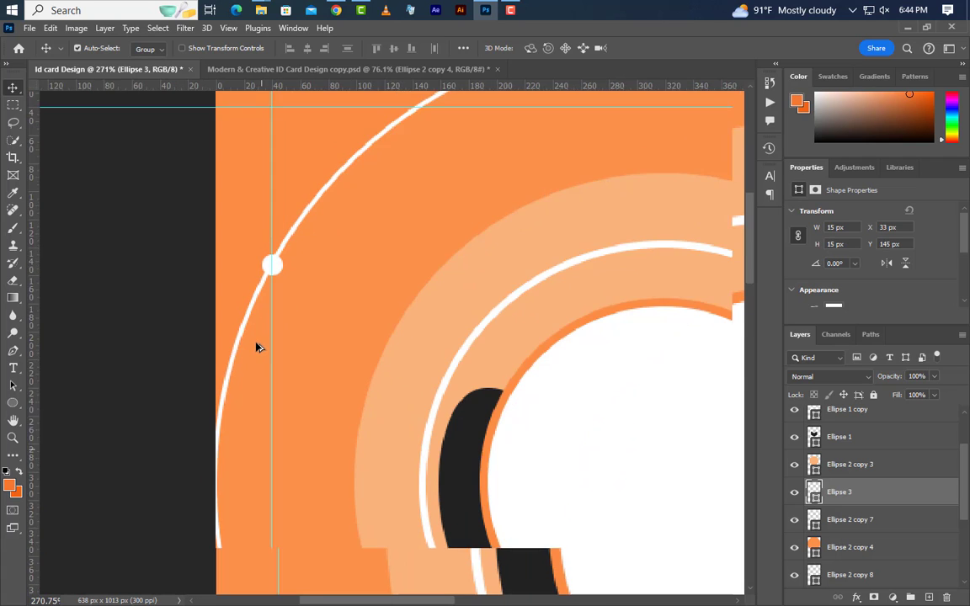
{"action": "scroll", "coordinate": [259, 348], "scroll_direction": "down", "scroll_amount": 3}
- Rasterize Ellipse 2 copy 7 and erase the outer arc above the white dot
{"action": "key", "text": "e"}
{"action": "left_click", "coordinate": [910, 521]}
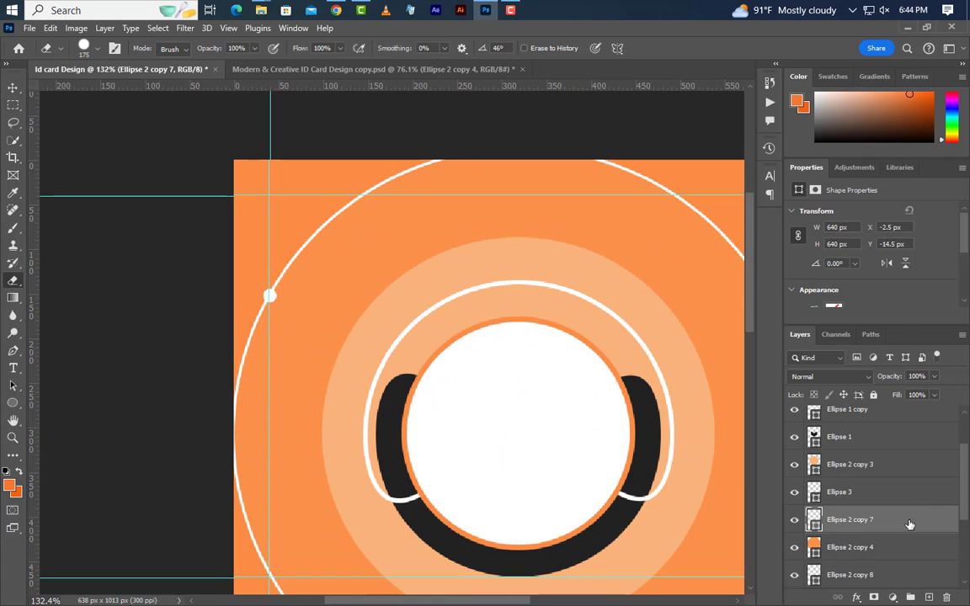
{"action": "right_click", "coordinate": [908, 521]}
{"action": "left_click", "coordinate": [822, 284]}
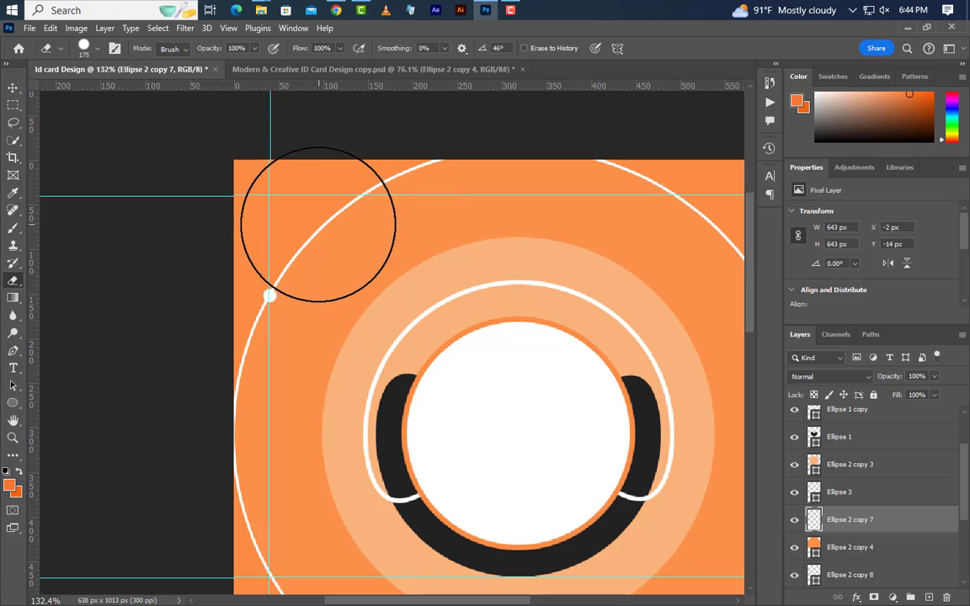
{"action": "left_click_drag", "start_coordinate": [314, 217], "coordinate": [385, 164]}
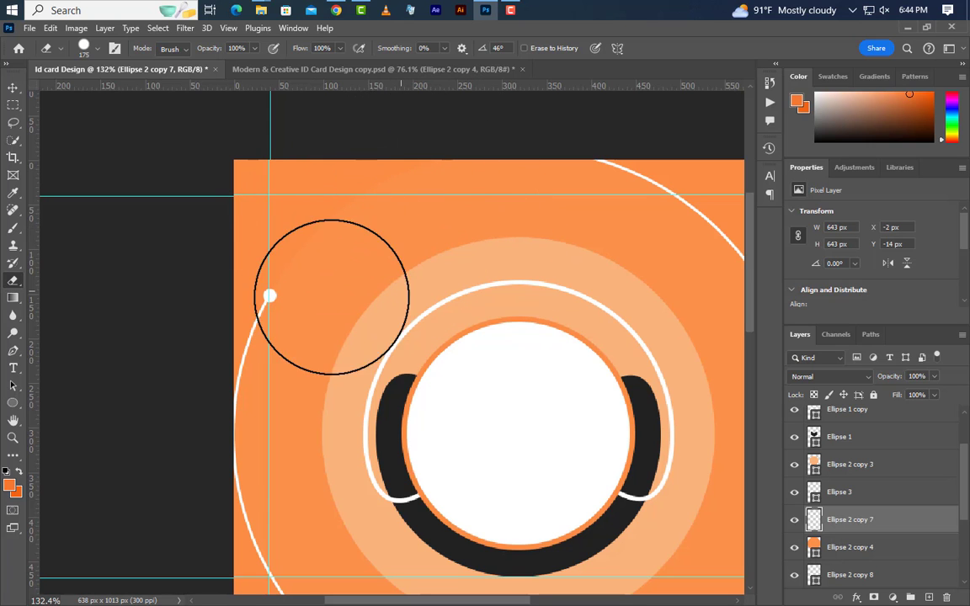
{"action": "scroll", "coordinate": [346, 284], "scroll_direction": "down", "scroll_amount": 4}
{"action": "scroll", "coordinate": [449, 546], "scroll_direction": "up", "scroll_amount": 4}
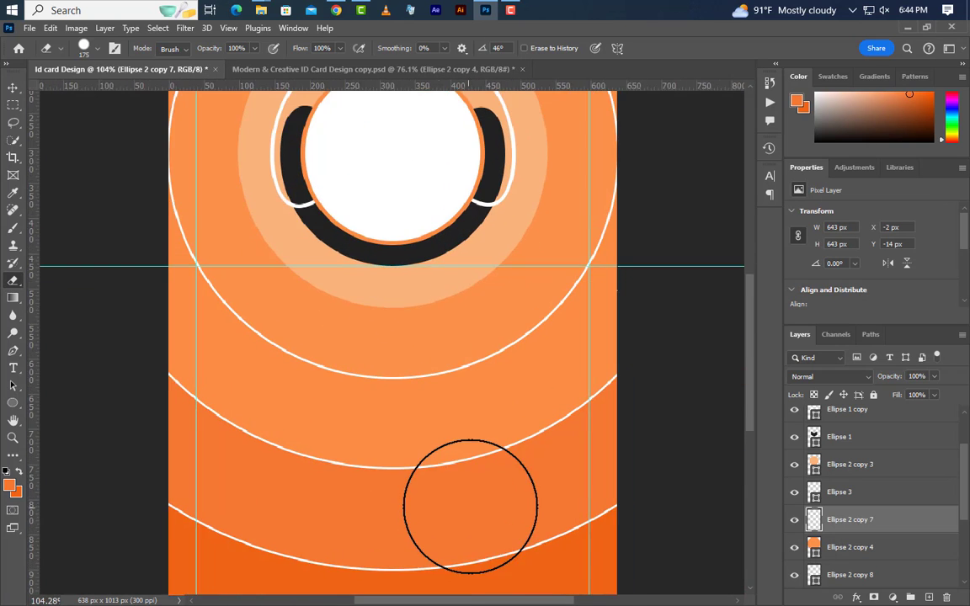
- Draw a 15 px ffffff dot above Ellipse 2 copy 8 and nudge it up onto the arc
{"action": "left_click", "coordinate": [12, 403]}
{"action": "left_click", "coordinate": [42, 416]}
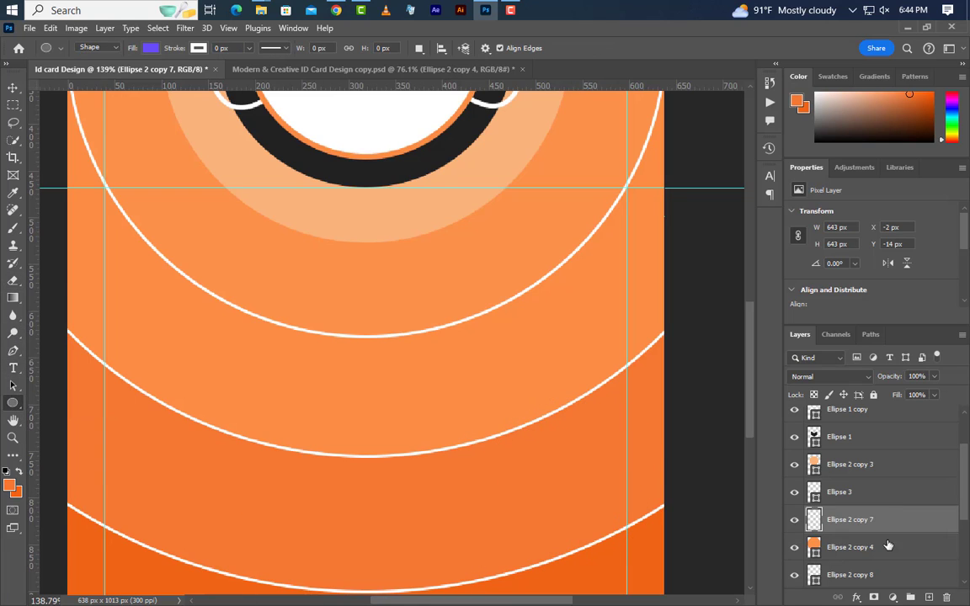
{"action": "scroll", "coordinate": [916, 573], "scroll_direction": "down", "scroll_amount": 3}
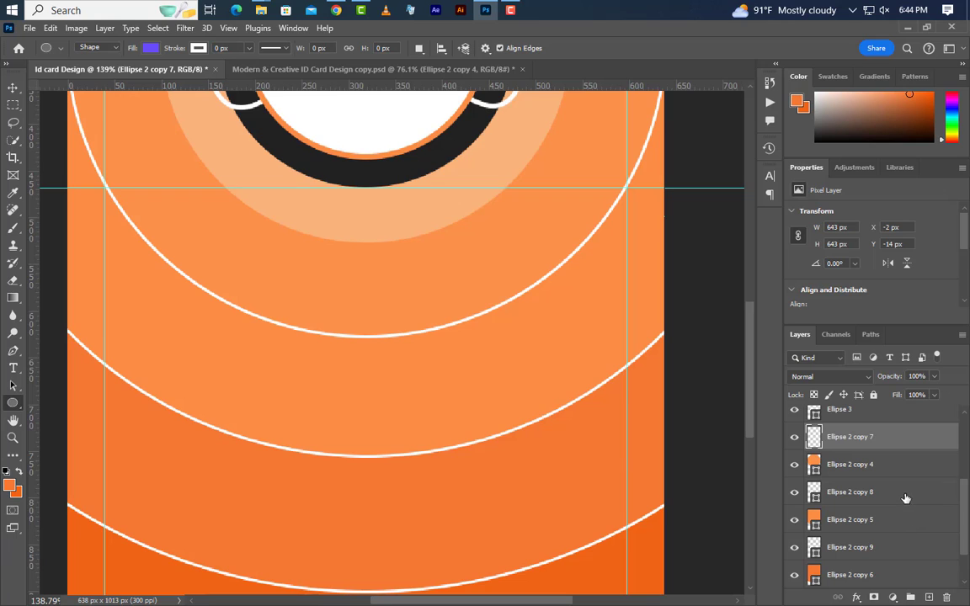
{"action": "left_click", "coordinate": [905, 498]}
{"action": "left_click", "coordinate": [929, 597]}
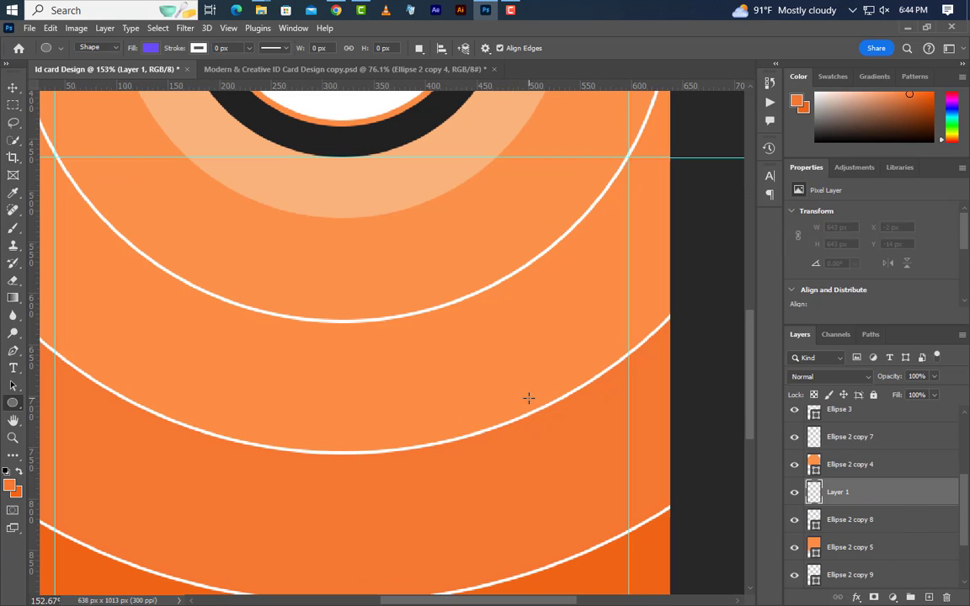
{"action": "left_click_drag", "start_coordinate": [523, 406], "coordinate": [543, 427]}
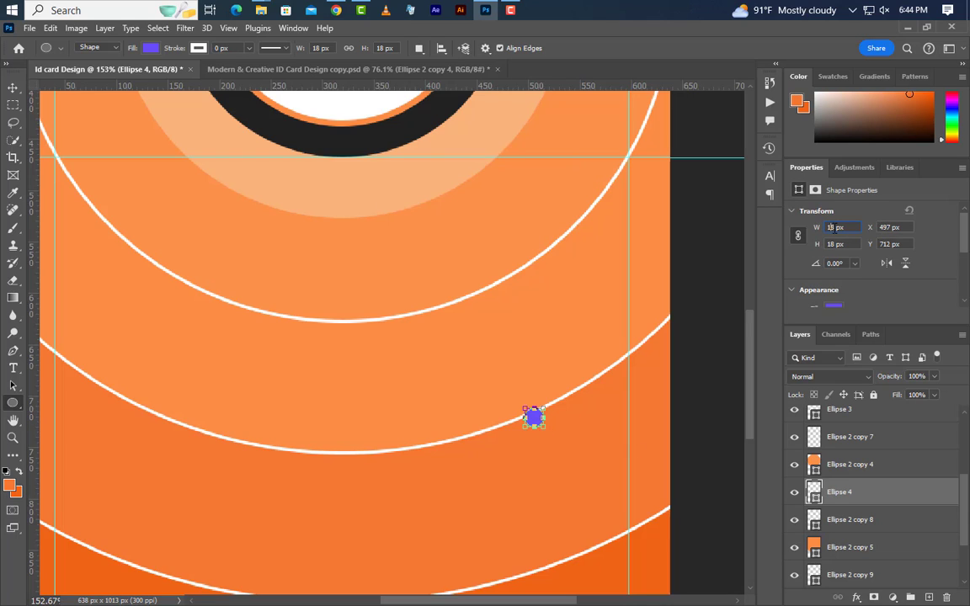
{"action": "left_click", "coordinate": [799, 234]}
{"action": "double_click", "coordinate": [815, 496]}
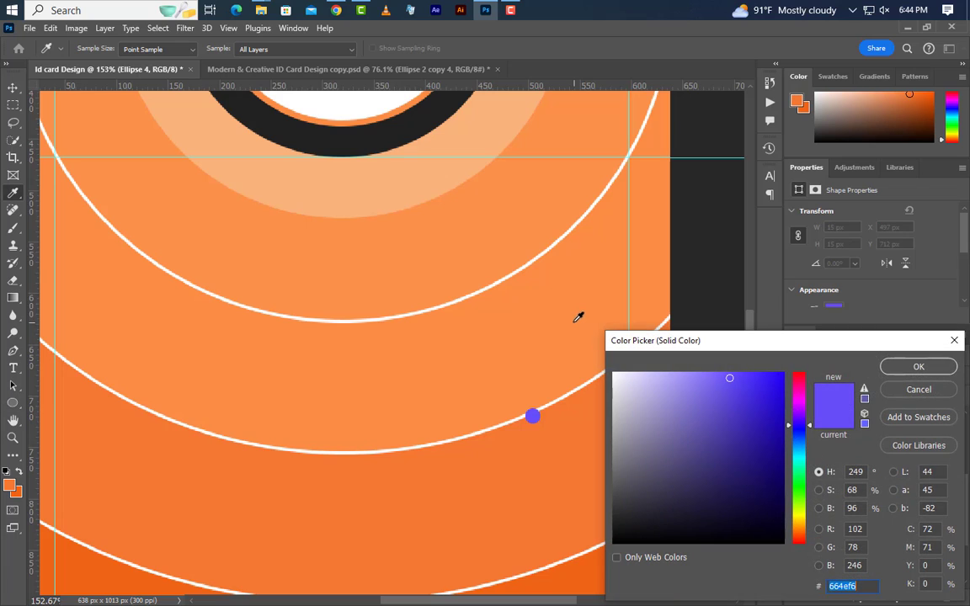
{"action": "type", "text": "ffffff"}
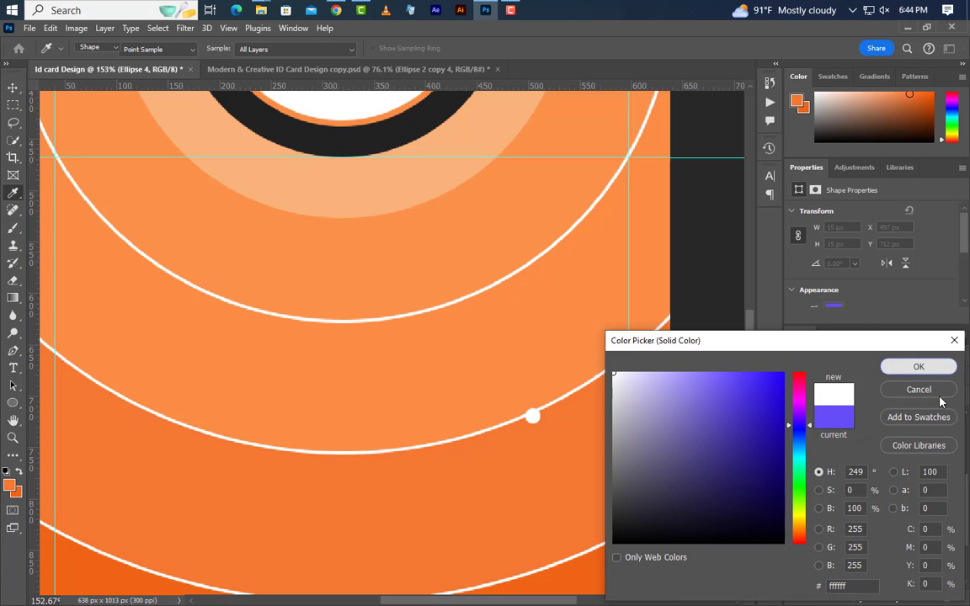
{"action": "left_click", "coordinate": [885, 367]}
{"action": "left_click", "coordinate": [12, 88]}
{"action": "key", "text": "Up"}
{"action": "key", "text": "Up"}
{"action": "key", "text": "Up"}
{"action": "key", "text": "Up"}
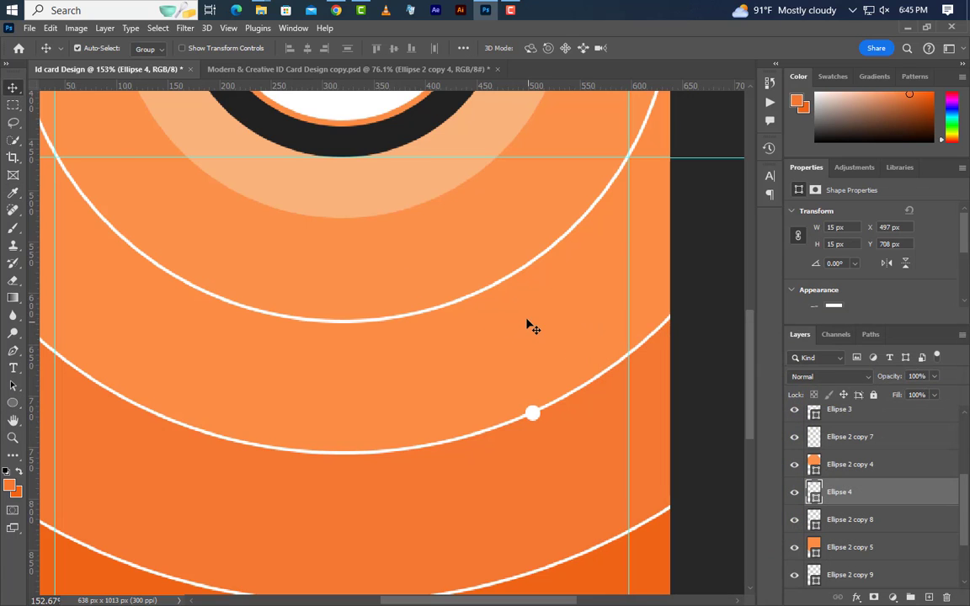
- Rasterize Ellipse 2 copy 8 and erase the arc to the right of the dot
{"action": "scroll", "coordinate": [412, 422], "scroll_direction": "down", "scroll_amount": 5}
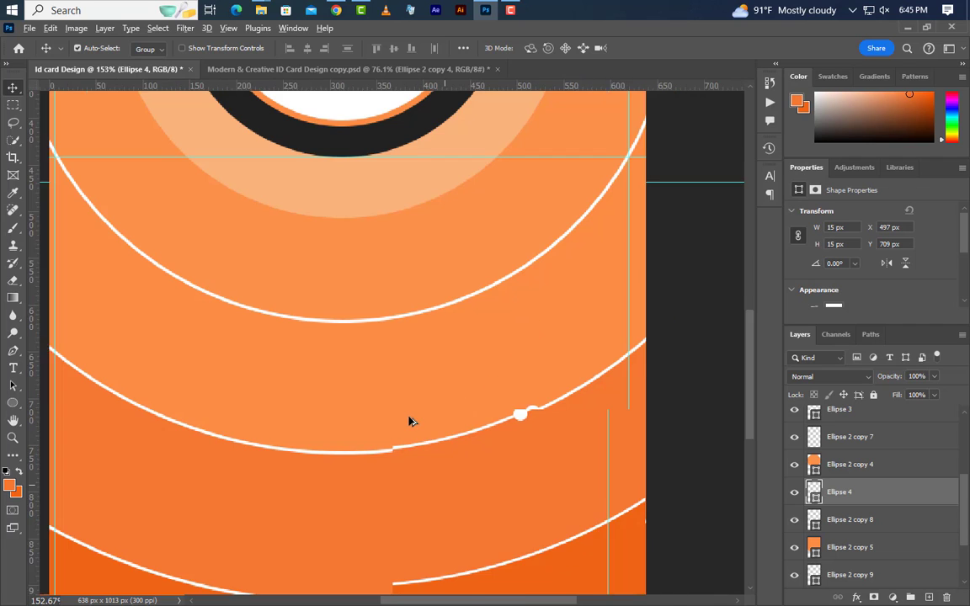
{"action": "left_click", "coordinate": [902, 526]}
{"action": "right_click", "coordinate": [901, 528]}
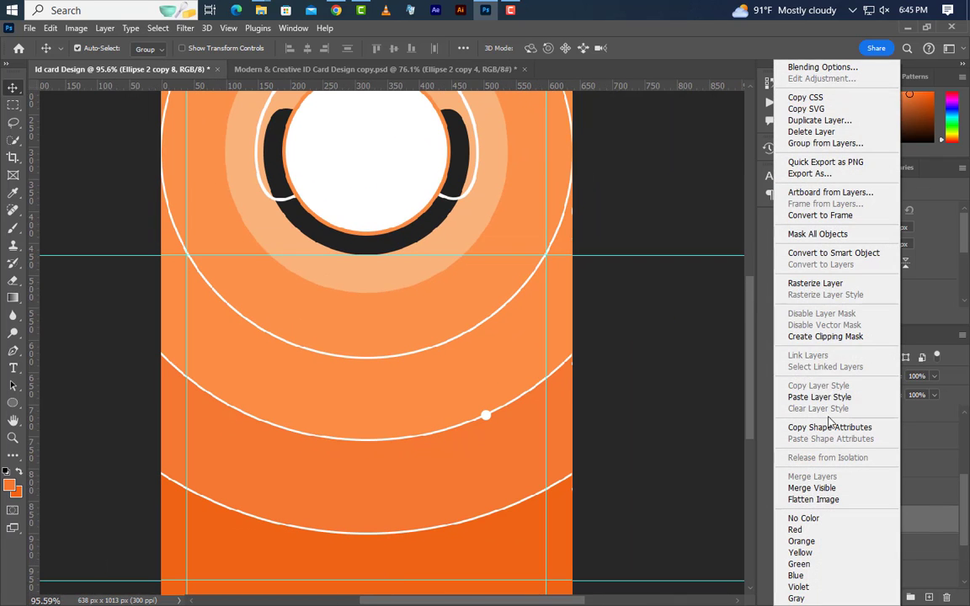
{"action": "left_click", "coordinate": [815, 284]}
{"action": "scroll", "coordinate": [411, 444], "scroll_direction": "down", "scroll_amount": 2}
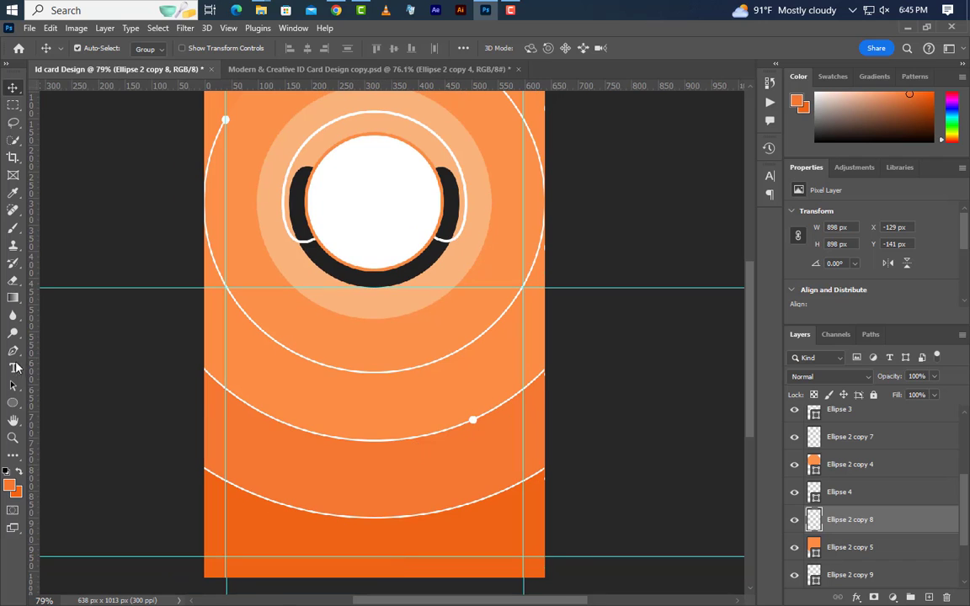
{"action": "left_click", "coordinate": [15, 281]}
{"action": "left_click", "coordinate": [513, 395]}
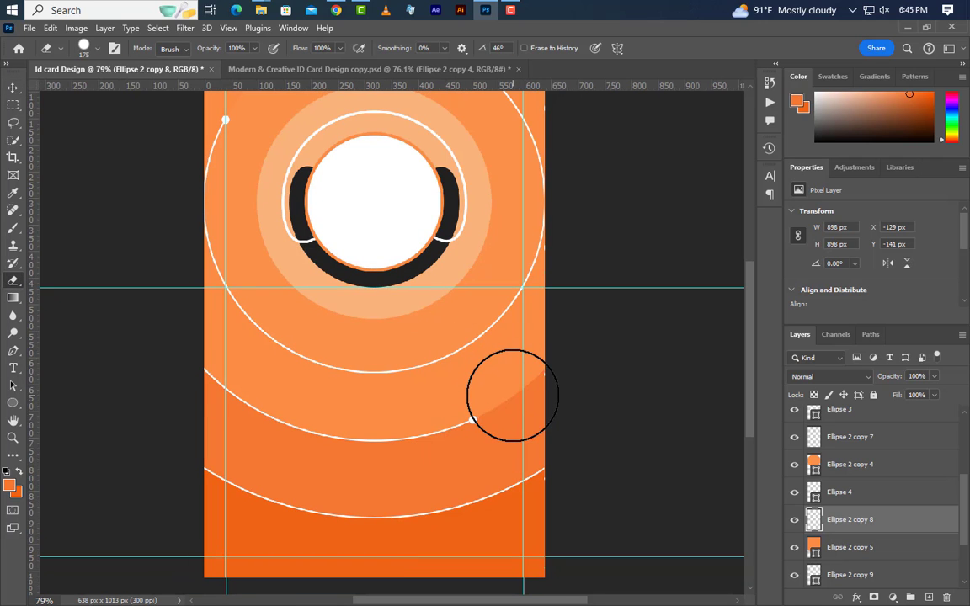
- Draw a new circle on the lowest white arc
{"action": "scroll", "coordinate": [314, 557], "scroll_direction": "up", "scroll_amount": 3}
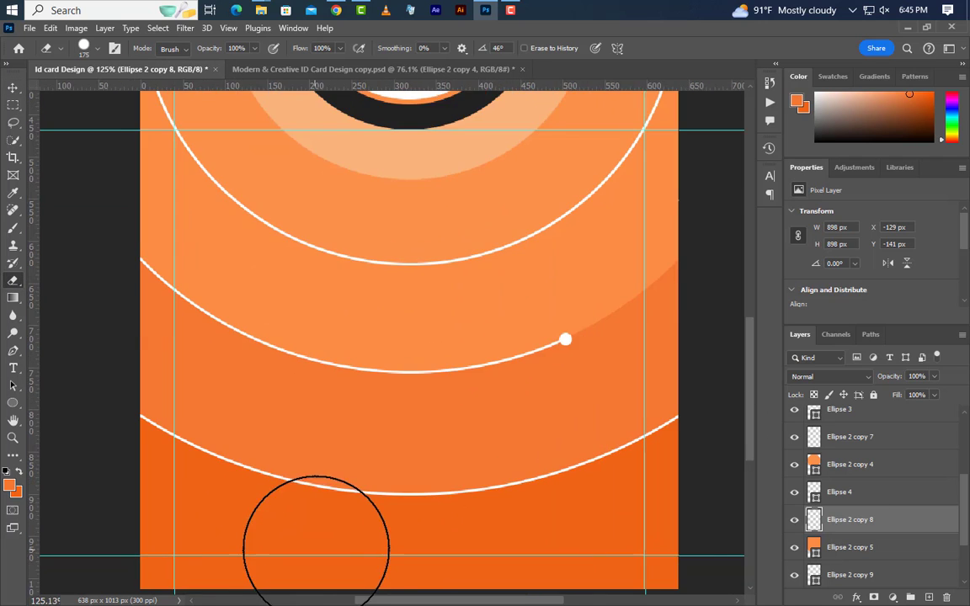
{"action": "left_click_drag", "start_coordinate": [13, 403], "coordinate": [61, 425]}
{"action": "left_click", "coordinate": [60, 417]}
{"action": "left_click_drag", "start_coordinate": [230, 443], "coordinate": [252, 466]}
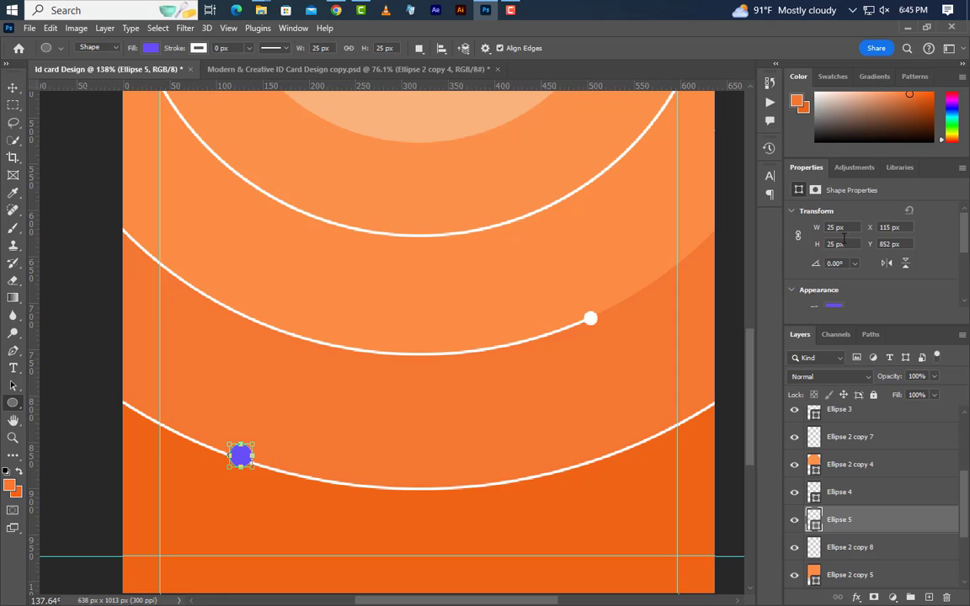
- Make the new circle a 15 px white dot and move Ellipse 5 below Ellipse 2 copy 5
{"action": "left_click", "coordinate": [800, 237]}
{"action": "key", "text": "Return"}
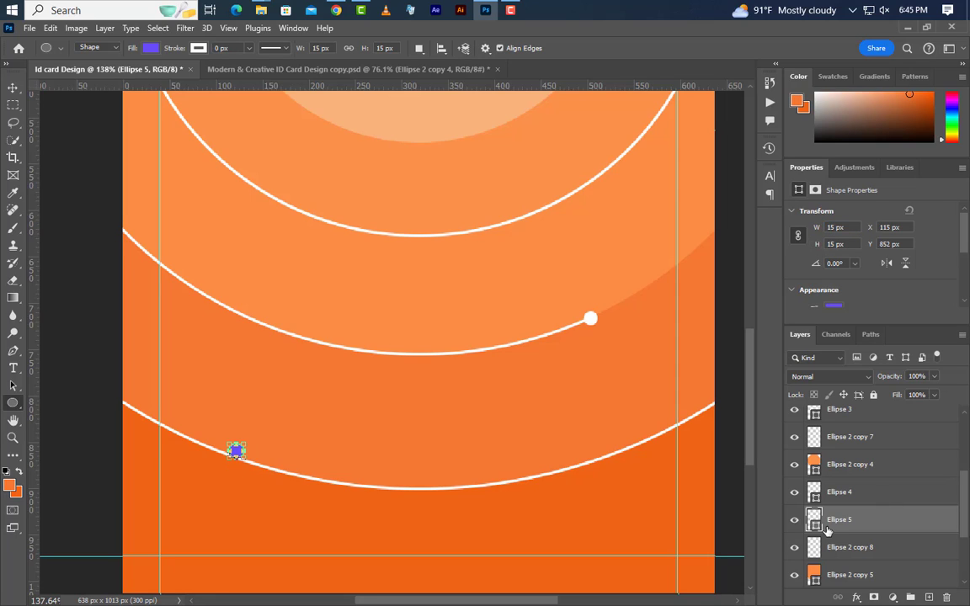
{"action": "double_click", "coordinate": [814, 520]}
{"action": "left_click", "coordinate": [590, 318]}
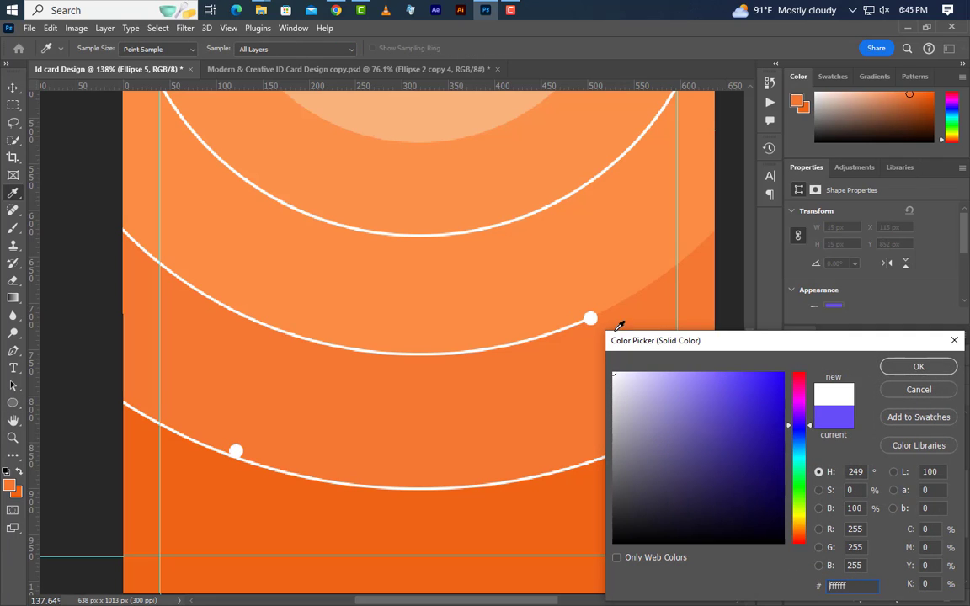
{"action": "key", "text": "Return"}
{"action": "key", "text": "v"}
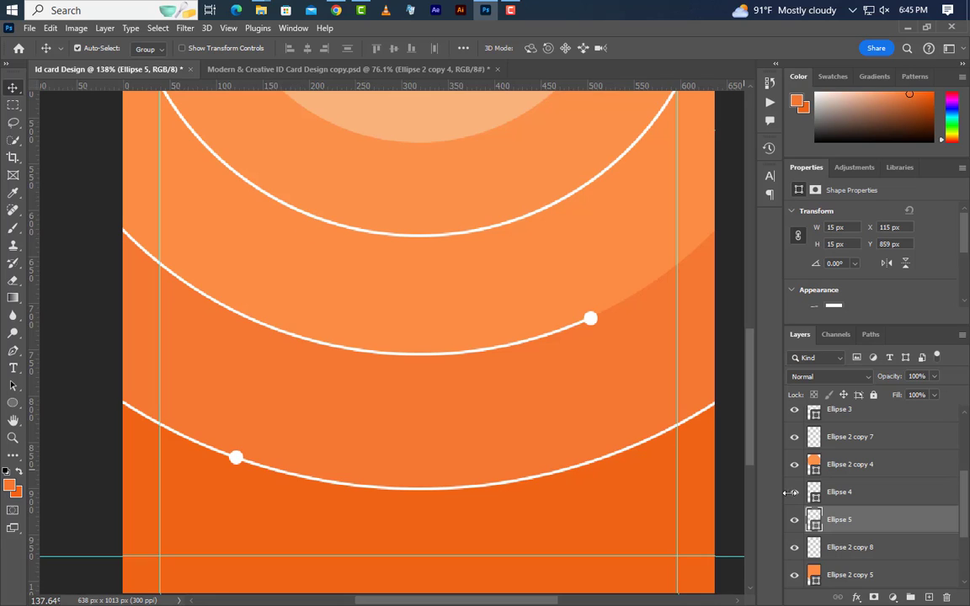
{"action": "scroll", "coordinate": [894, 524], "scroll_direction": "down", "scroll_amount": 2}
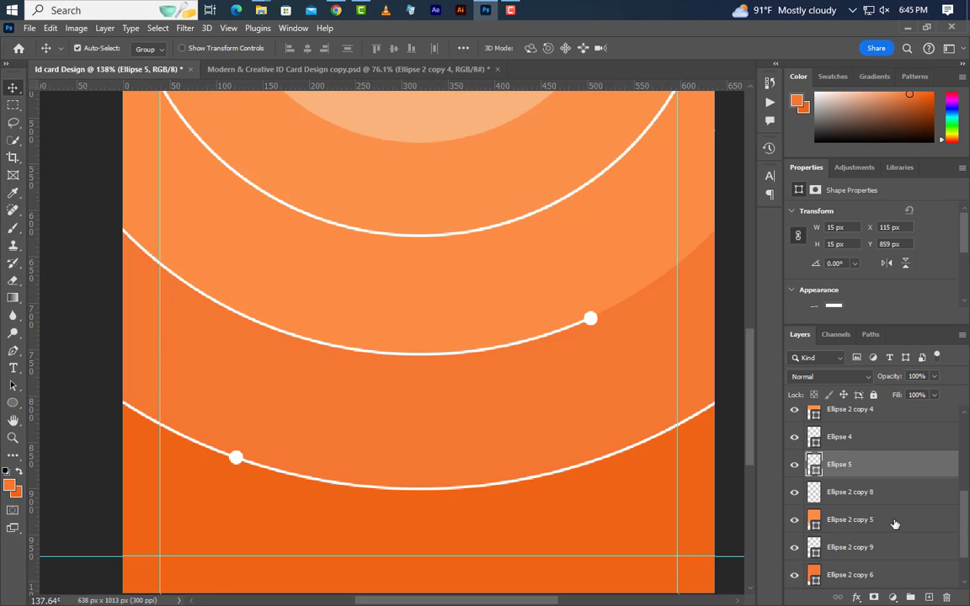
{"action": "left_click_drag", "start_coordinate": [914, 474], "coordinate": [905, 535]}
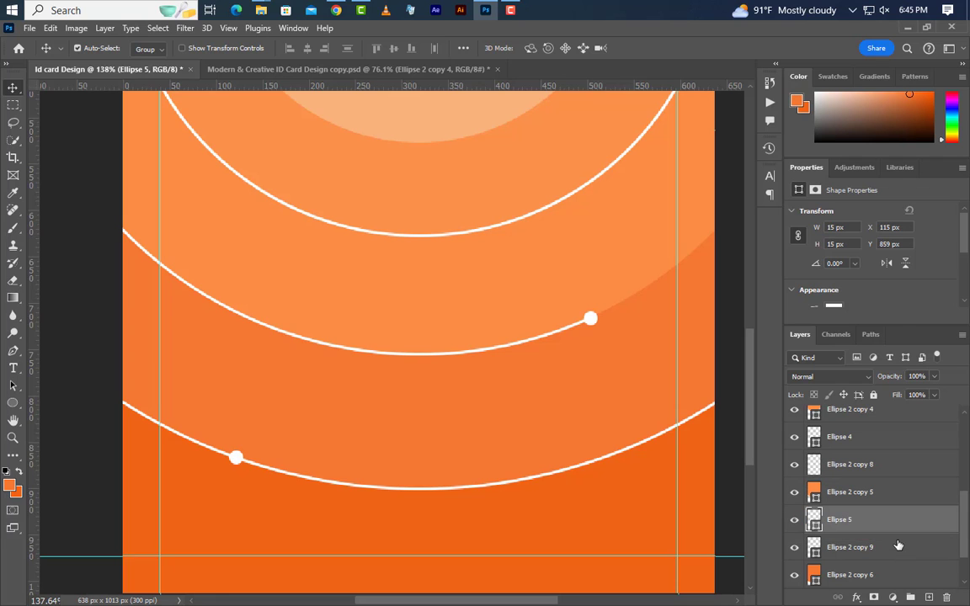
- Rasterize Ellipse 2 copy 9 and erase its left end past the dot
{"action": "left_click", "coordinate": [904, 548]}
{"action": "right_click", "coordinate": [903, 548]}
{"action": "left_click", "coordinate": [758, 281]}
{"action": "scroll", "coordinate": [493, 405], "scroll_direction": "down", "scroll_amount": 4}
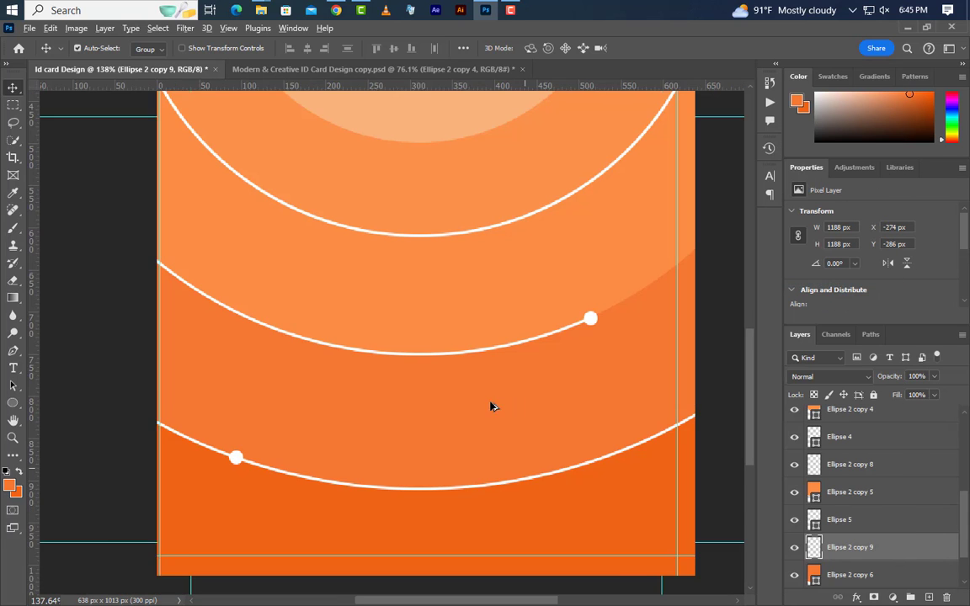
{"action": "left_click", "coordinate": [13, 280]}
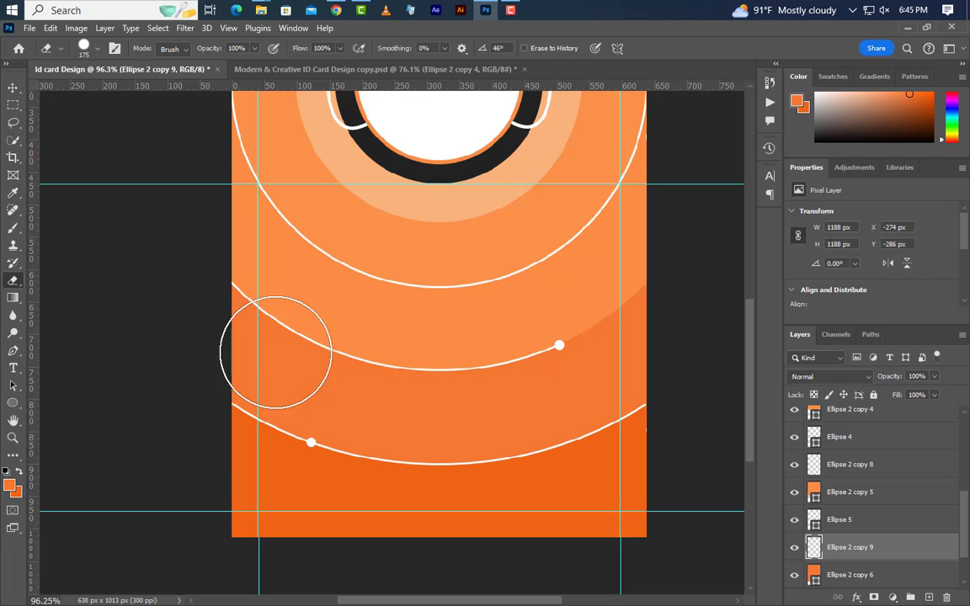
{"action": "left_click", "coordinate": [260, 419]}
{"action": "scroll", "coordinate": [353, 522], "scroll_direction": "down", "scroll_amount": 3}
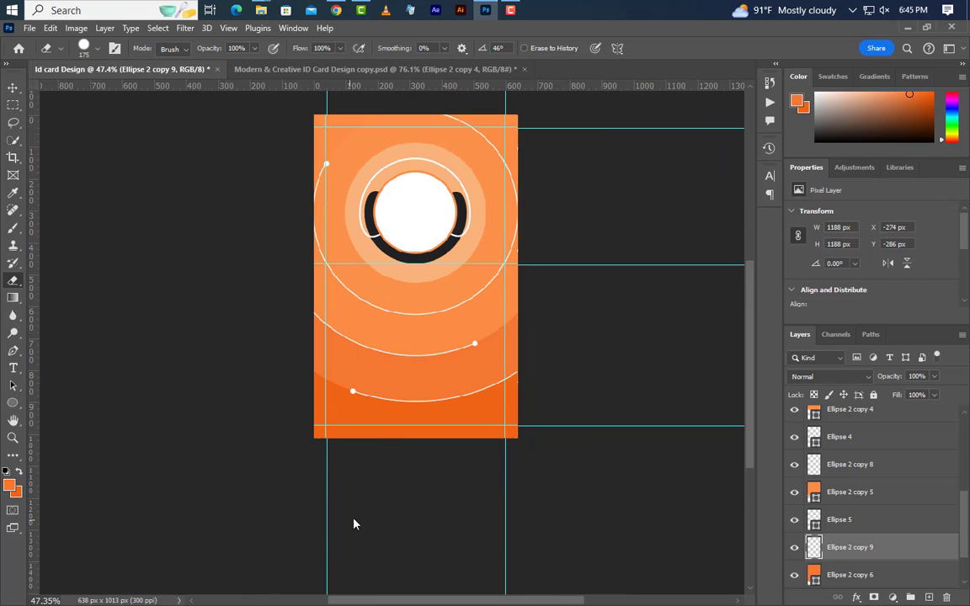
{"action": "scroll", "coordinate": [424, 117], "scroll_direction": "up", "scroll_amount": 2}
- Group Ellipse 3, 4, 5 and Ellipse 2 copies 7 and 8 into Group 1 at 45% opacity
{"action": "key", "text": "v"}
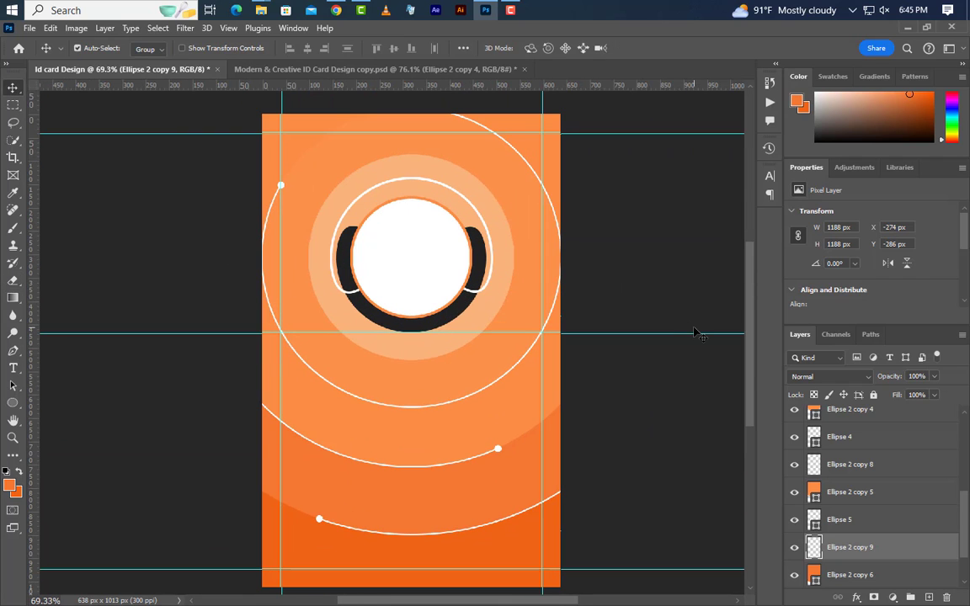
{"action": "scroll", "coordinate": [908, 501], "scroll_direction": "down", "scroll_amount": 1}
{"action": "left_click", "coordinate": [869, 473], "text": "ctrl"}
{"action": "scroll", "coordinate": [883, 532], "scroll_direction": "up", "scroll_amount": 2}
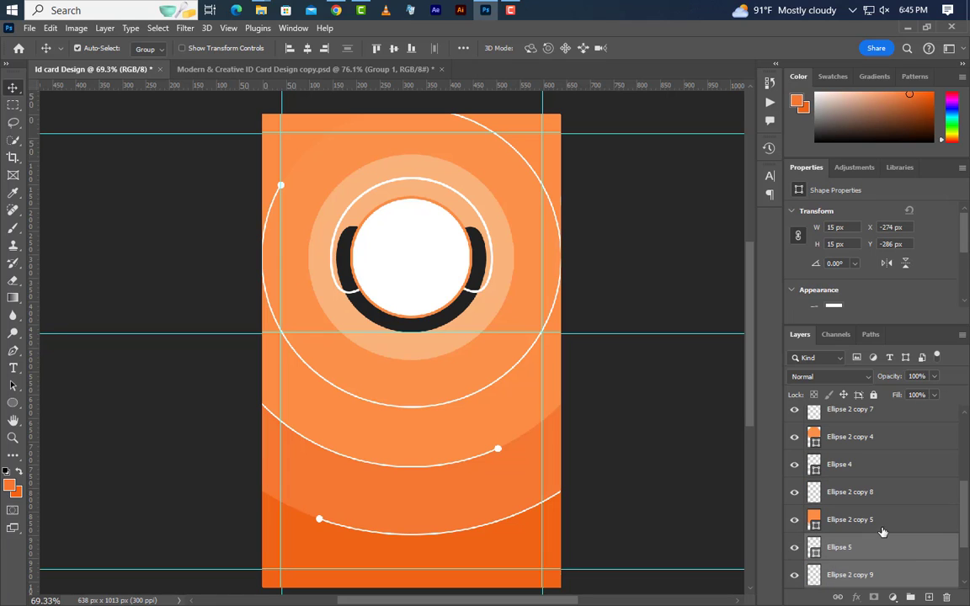
{"action": "left_click", "coordinate": [876, 497], "text": "ctrl"}
{"action": "left_click", "coordinate": [877, 467], "text": "ctrl"}
{"action": "scroll", "coordinate": [873, 542], "scroll_direction": "up", "scroll_amount": 1}
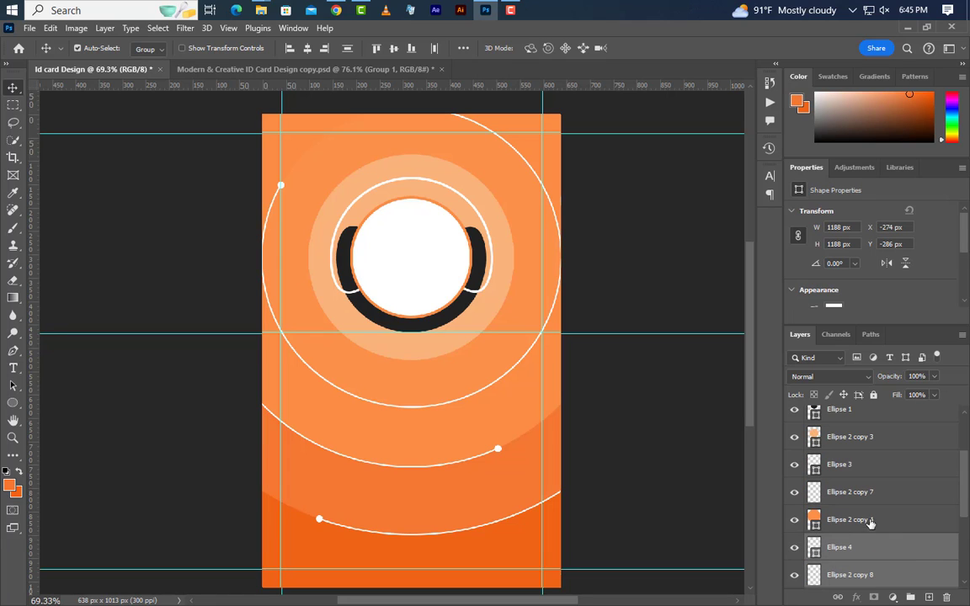
{"action": "left_click", "coordinate": [870, 497], "text": "ctrl"}
{"action": "left_click", "coordinate": [870, 474], "text": "ctrl"}
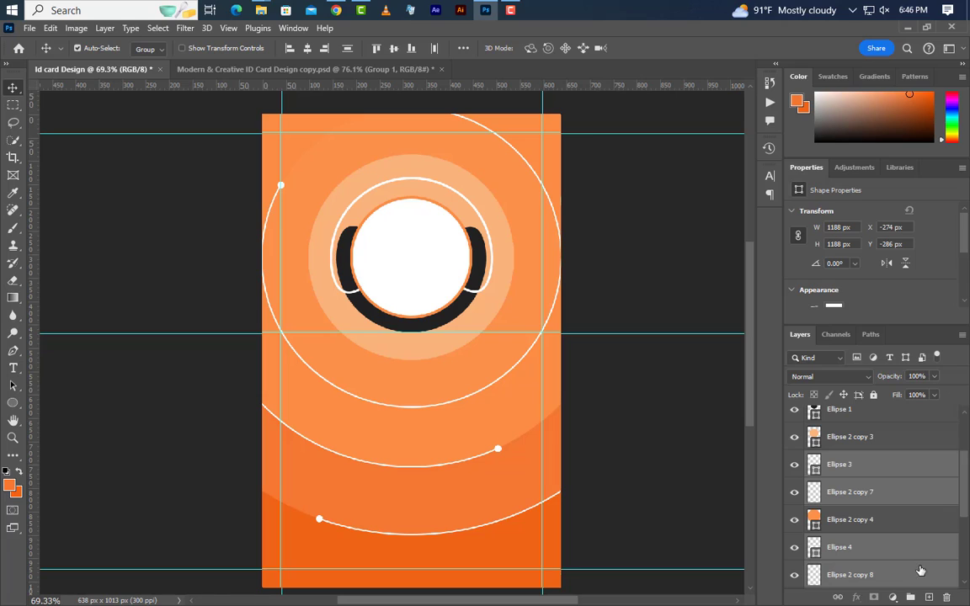
{"action": "left_click", "coordinate": [911, 597]}
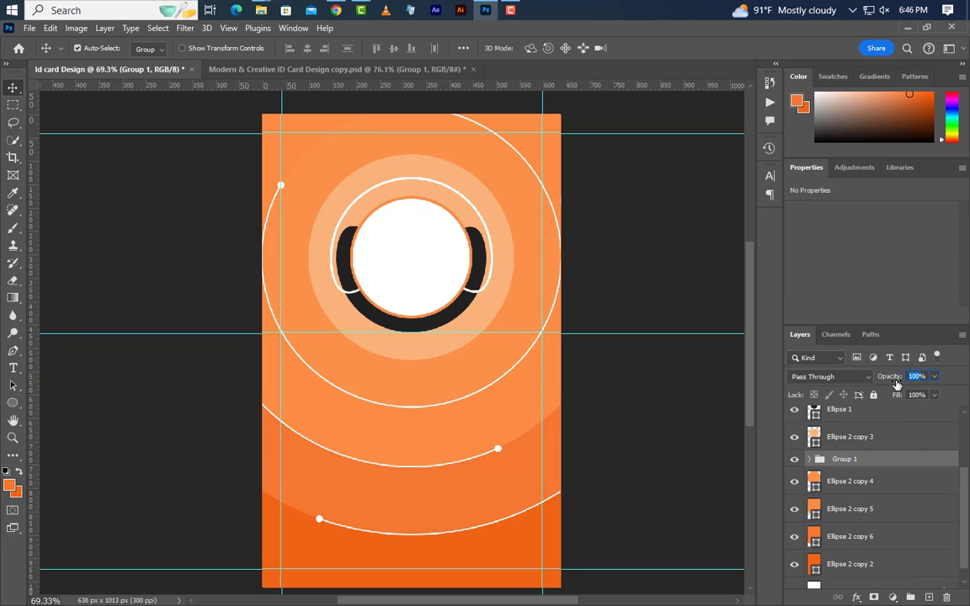
{"action": "type", "text": "45"}
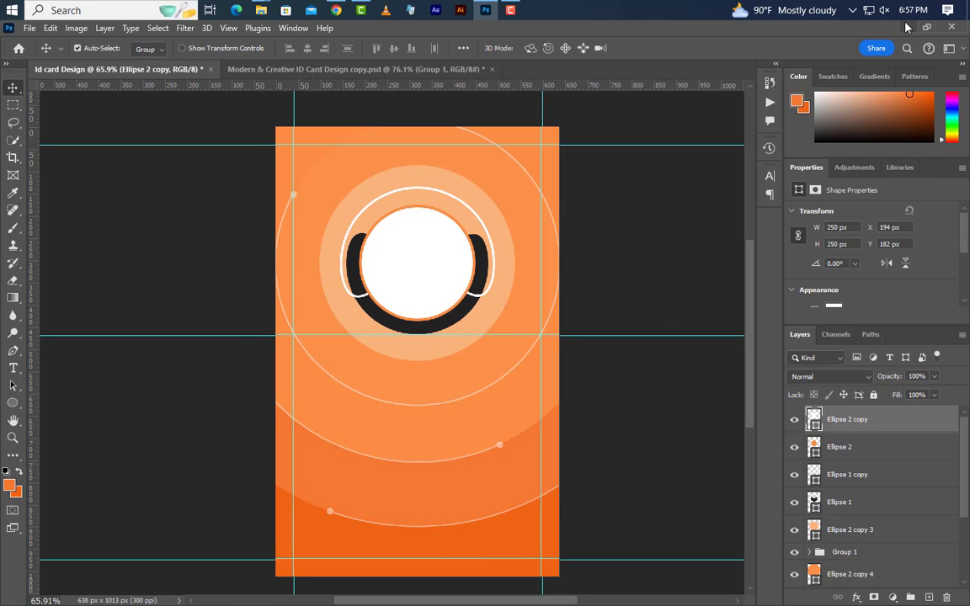
- Place Girl Image.jpg from Explorer onto the card, scaled to about 12%
{"action": "left_click", "coordinate": [907, 28]}
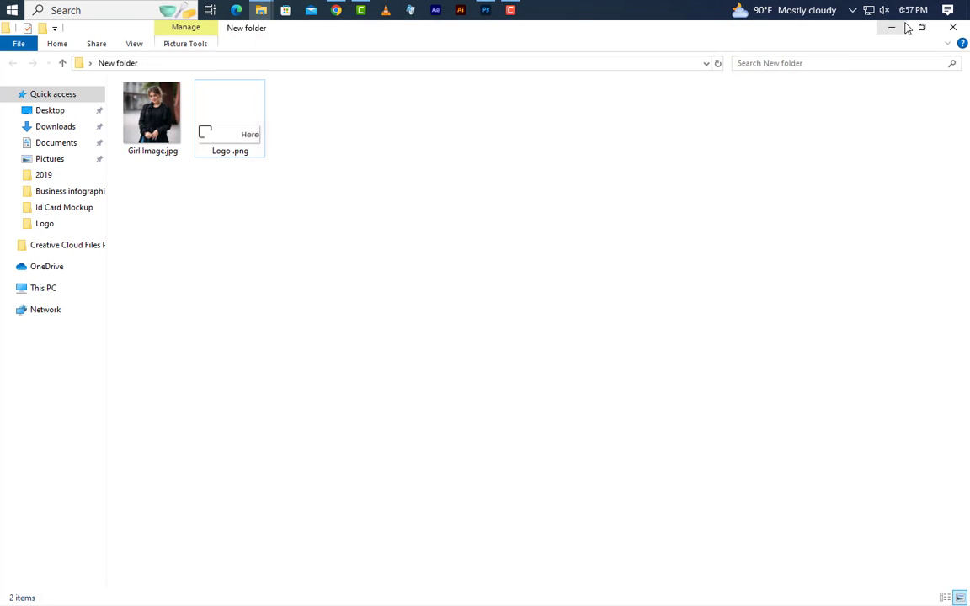
{"action": "left_click_drag", "start_coordinate": [144, 110], "coordinate": [437, 256]}
{"action": "left_click_drag", "start_coordinate": [420, 508], "coordinate": [417, 342]}
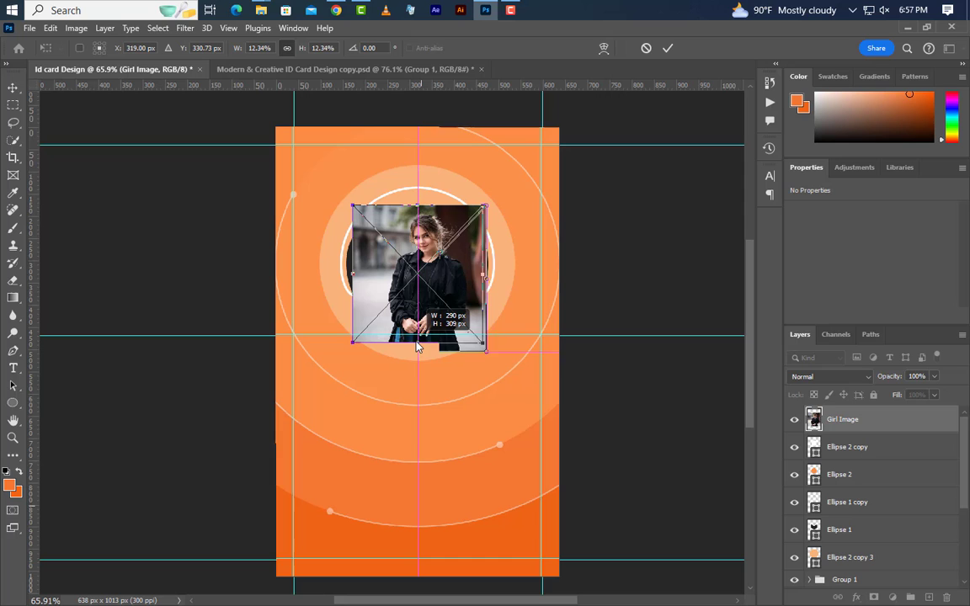
- Commit the photo and clip Girl Image into the circle beneath it
{"action": "left_click", "coordinate": [667, 48]}
{"action": "right_click", "coordinate": [890, 426]}
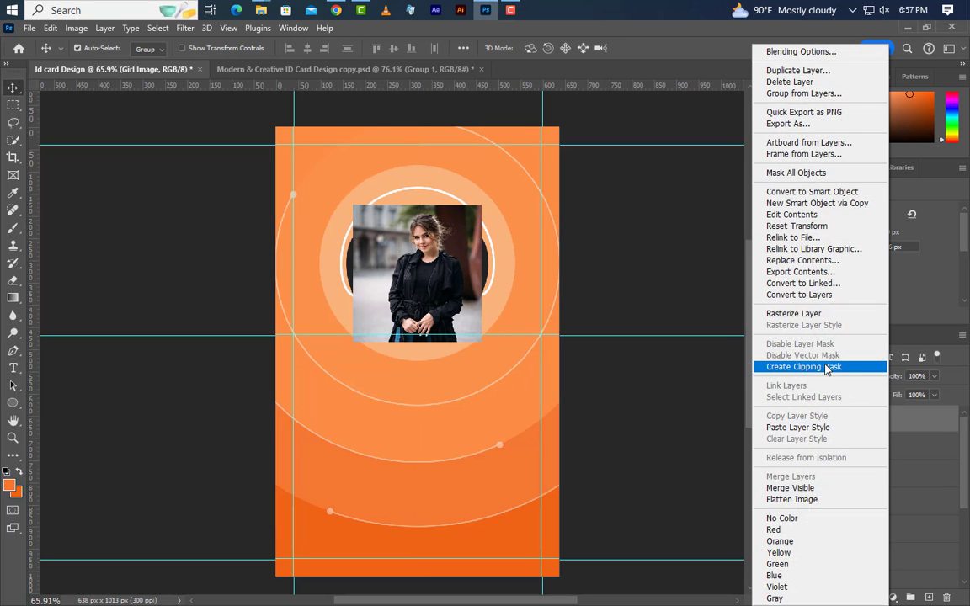
{"action": "left_click", "coordinate": [836, 368]}
- Enlarge the clipped photo to about 343 × 367 px and centre it in the circle
{"action": "scroll", "coordinate": [433, 278], "scroll_direction": "up", "scroll_amount": 3}
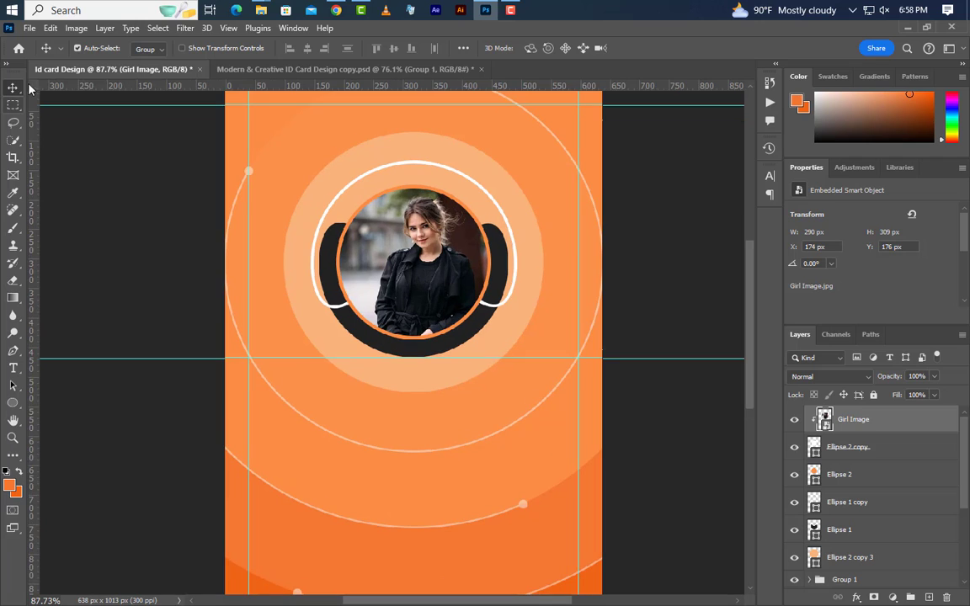
{"action": "left_click", "coordinate": [49, 28]}
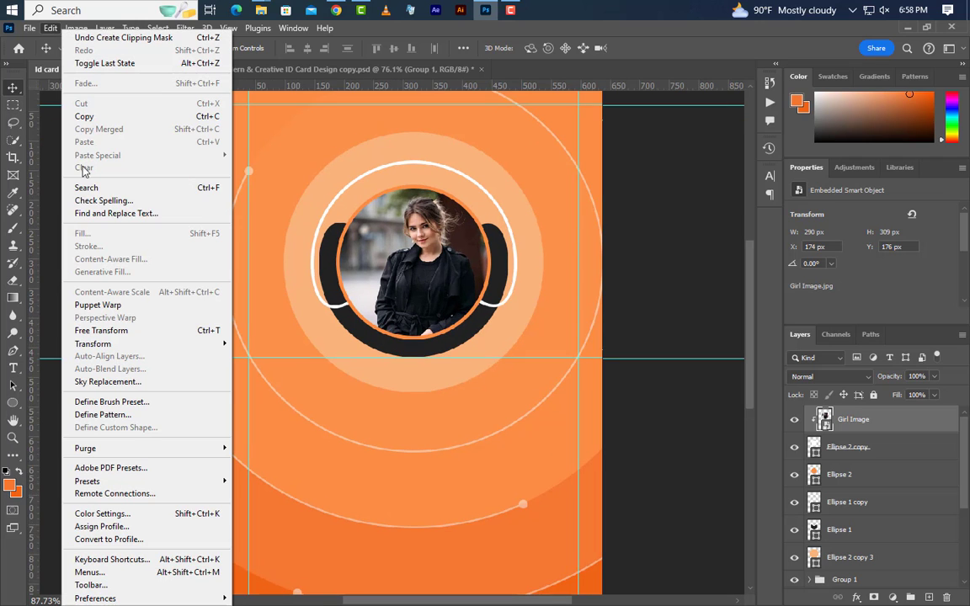
{"action": "left_click", "coordinate": [97, 330]}
{"action": "left_click_drag", "start_coordinate": [416, 369], "coordinate": [414, 392]}
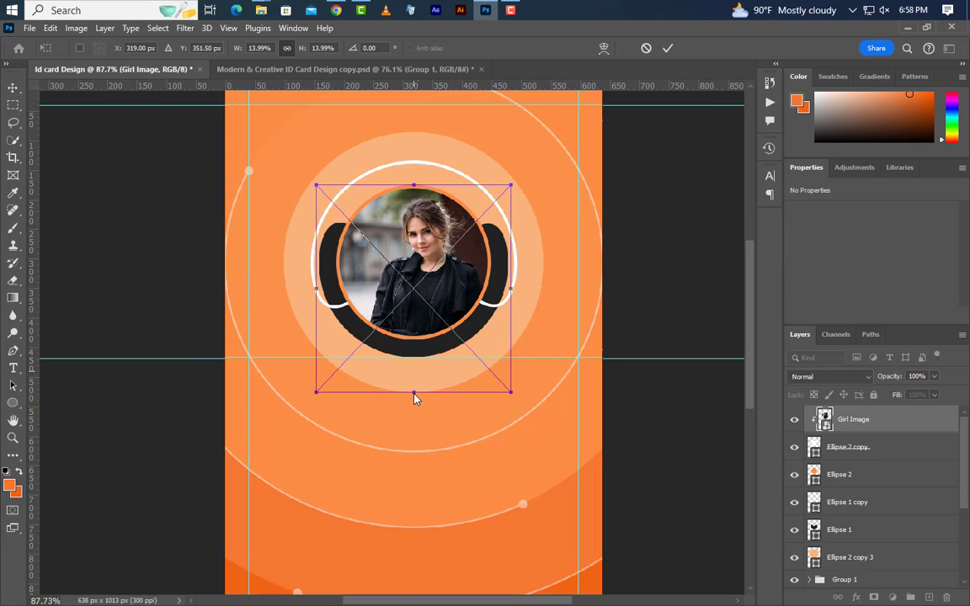
{"action": "left_click_drag", "start_coordinate": [457, 312], "coordinate": [455, 311]}
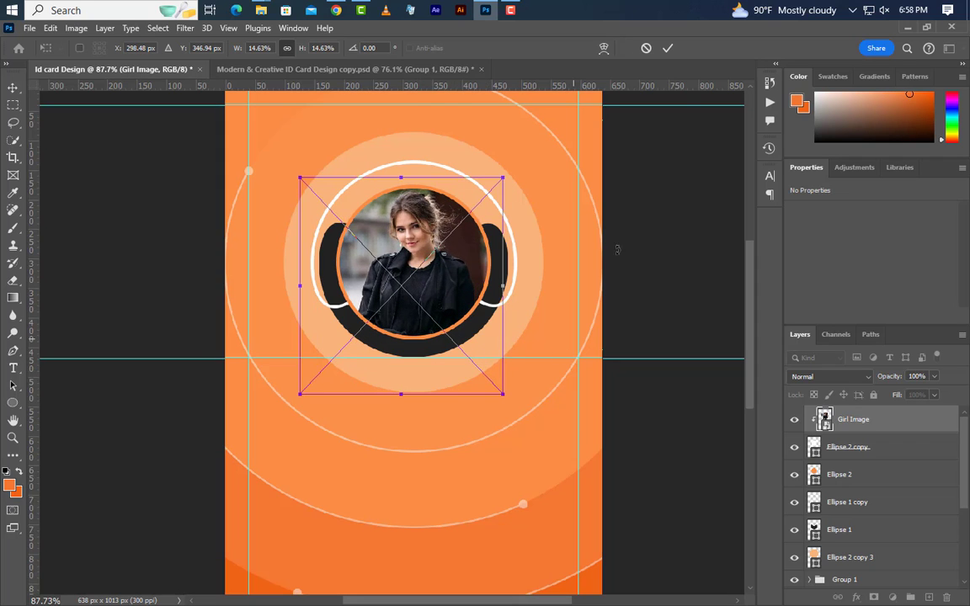
{"action": "left_click", "coordinate": [668, 48]}
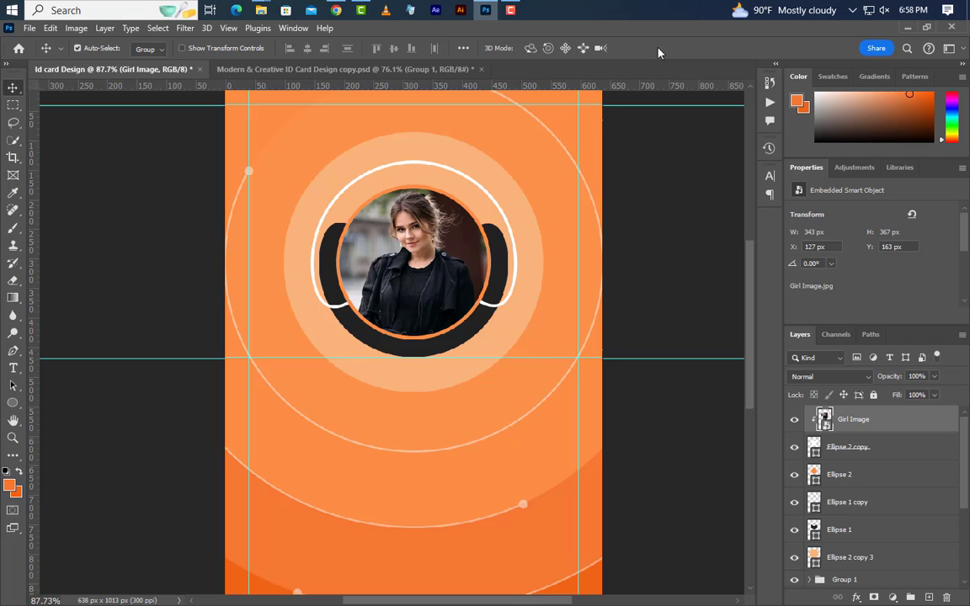
- Drag Logo .png from File Explorer into the card's top-left corner
{"action": "left_click", "coordinate": [905, 27]}
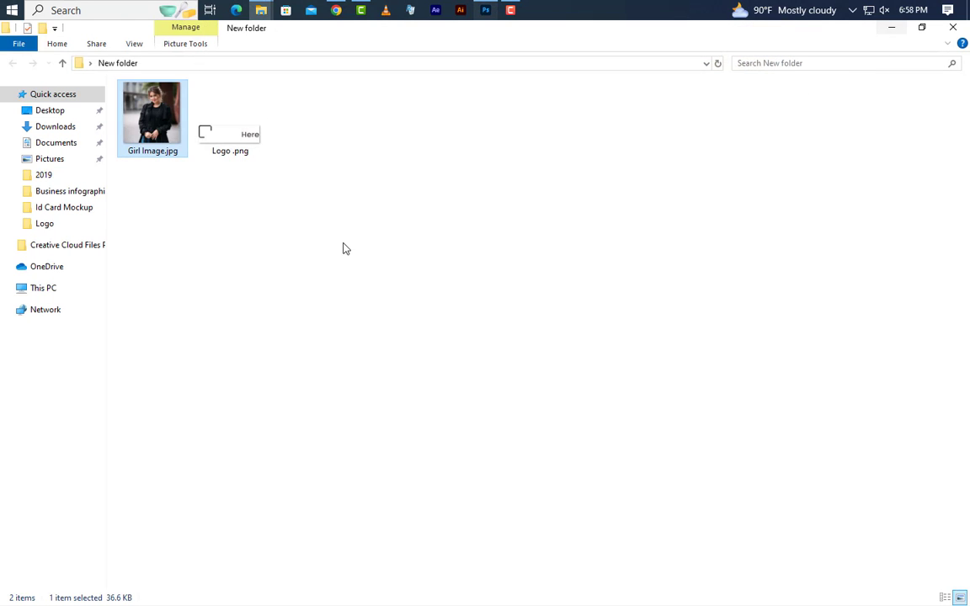
{"action": "left_click", "coordinate": [229, 137]}
{"action": "left_click_drag", "start_coordinate": [232, 139], "coordinate": [304, 132]}
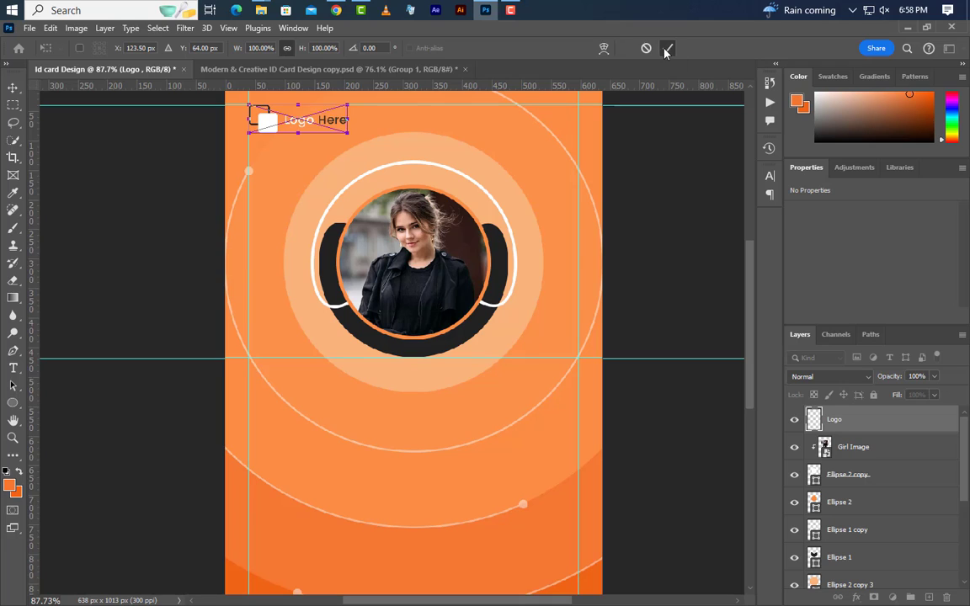
- Commit the logo, add the cardholder's name below the photo circle, and size it 14.14 pt
{"action": "left_click", "coordinate": [666, 48]}
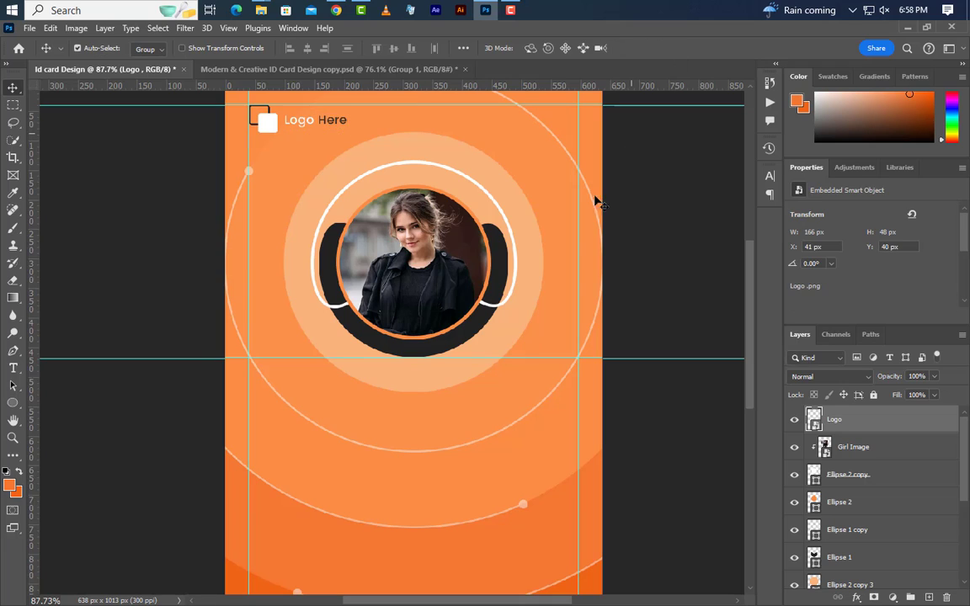
{"action": "left_click", "coordinate": [14, 368]}
{"action": "left_click", "coordinate": [446, 403]}
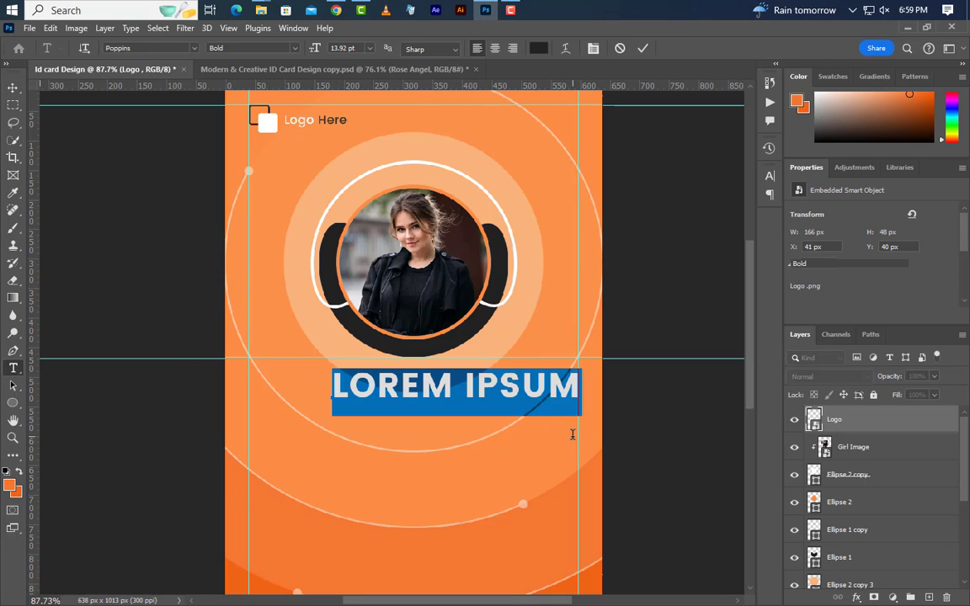
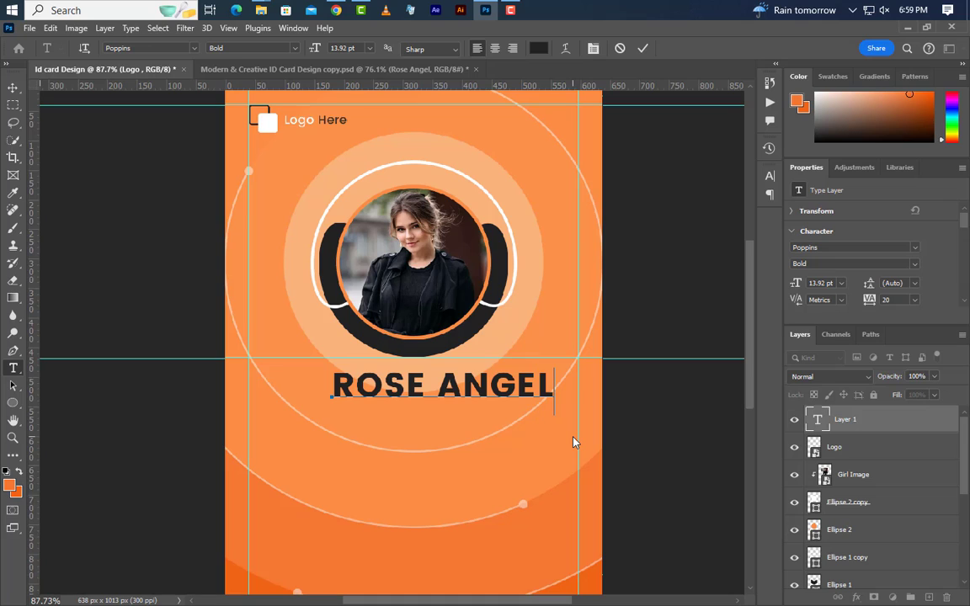
{"action": "left_click", "coordinate": [641, 49]}
{"action": "double_click", "coordinate": [815, 284]}
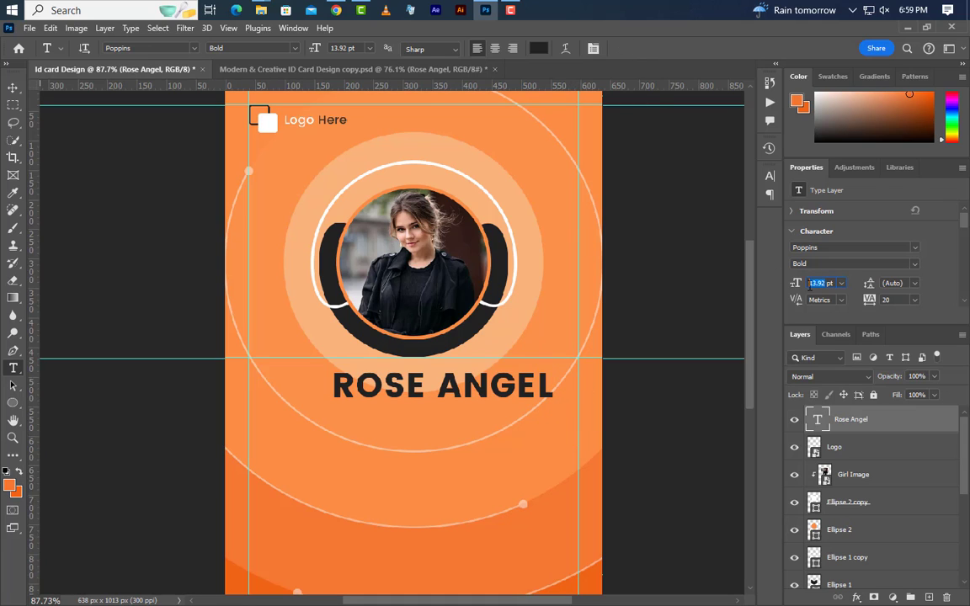
{"action": "type", "text": "14"}
{"action": "key", "text": "Return"}
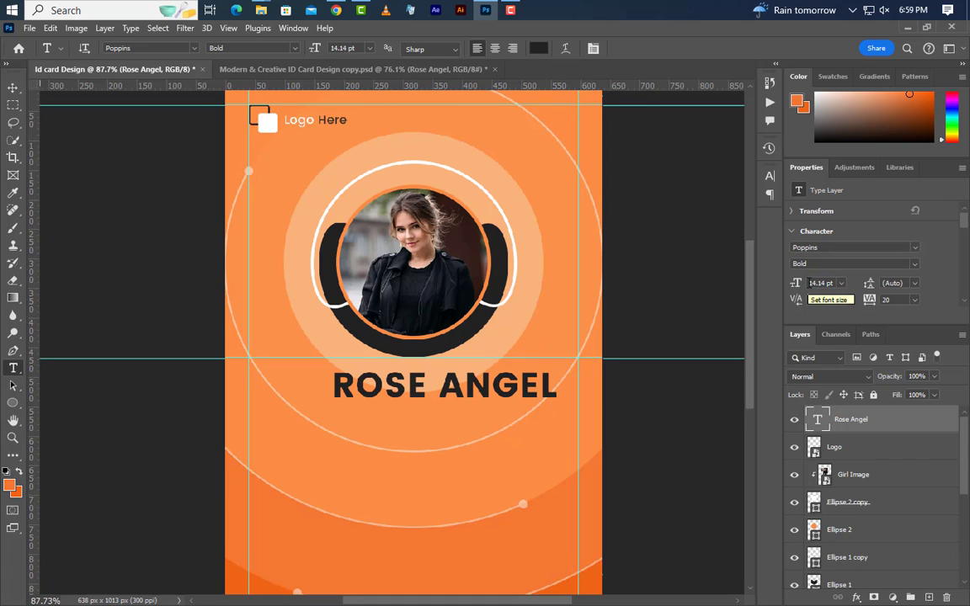
{"action": "left_click", "coordinate": [13, 87]}
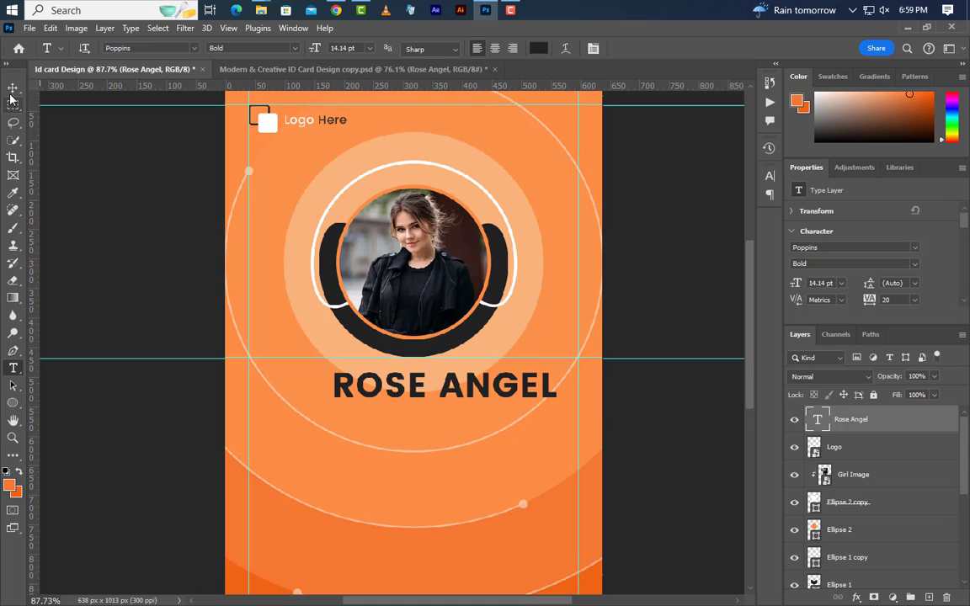
{"action": "left_click_drag", "start_coordinate": [494, 398], "coordinate": [456, 402]}
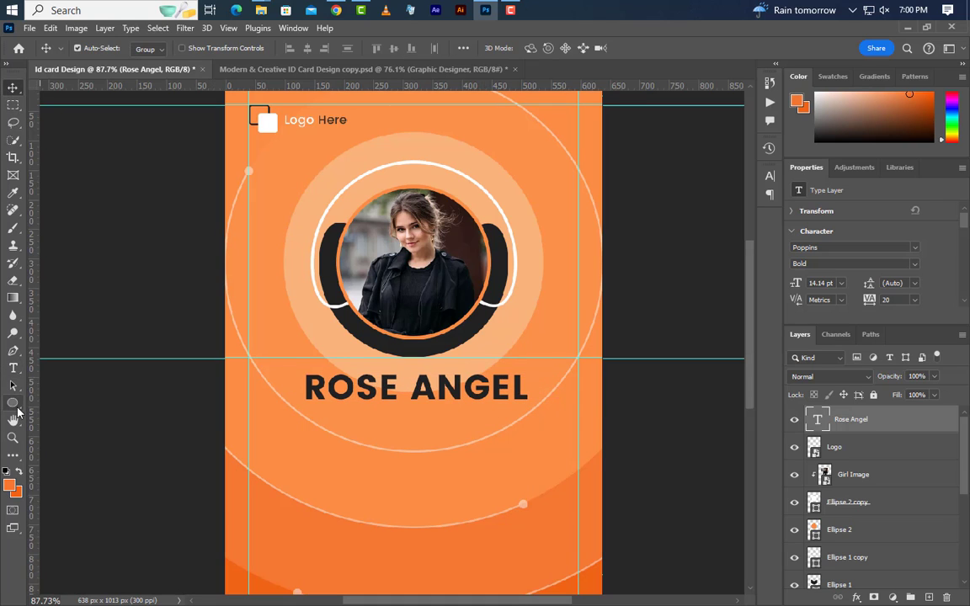
{"action": "left_click_drag", "start_coordinate": [13, 402], "coordinate": [51, 405]}
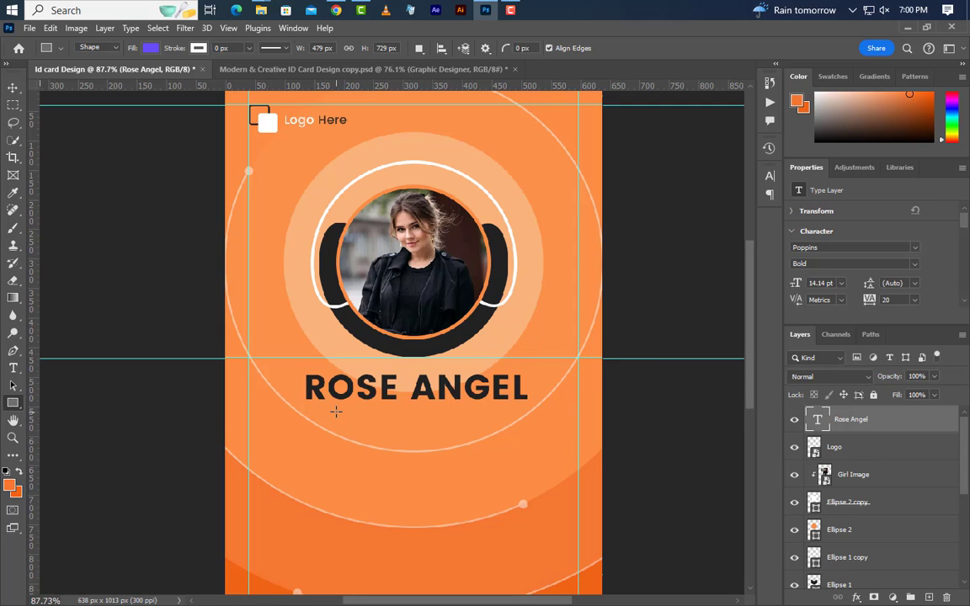
{"action": "left_click_drag", "start_coordinate": [331, 409], "coordinate": [502, 441]}
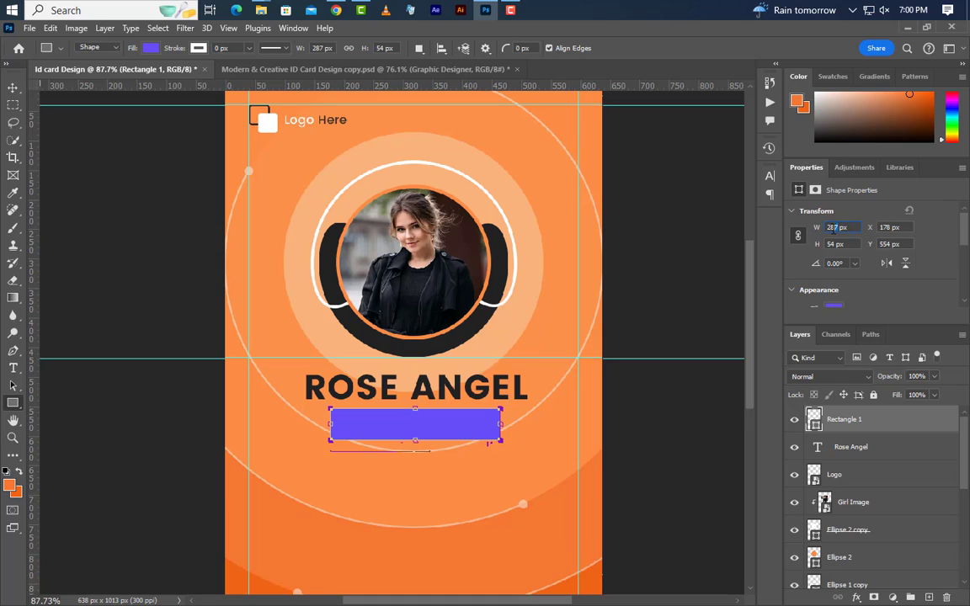
{"action": "type", "text": "286"}
{"action": "key", "text": "Return"}
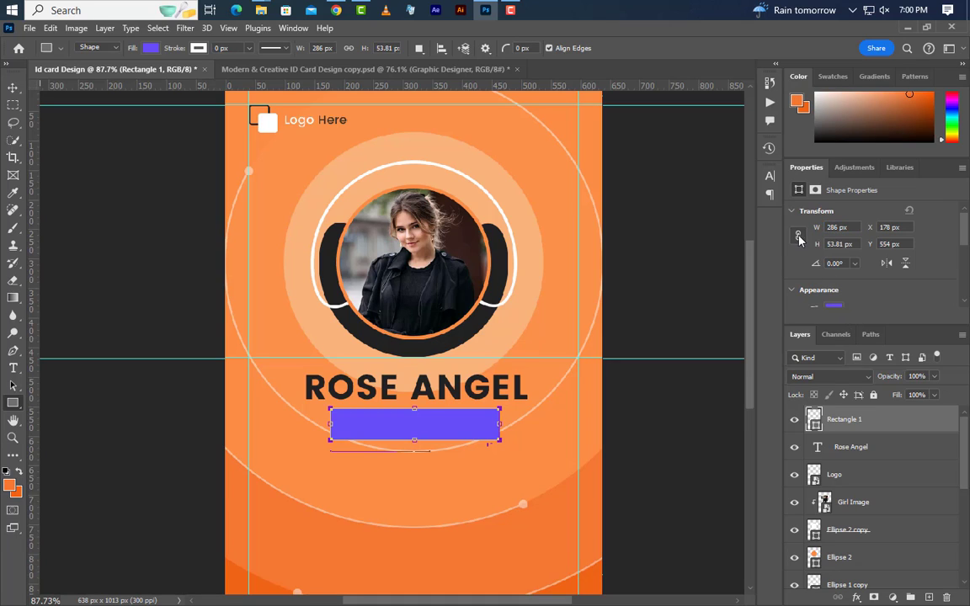
{"action": "left_click", "coordinate": [825, 244]}
{"action": "type", "text": "46"}
{"action": "key", "text": "Return"}
- Give the bar 5 px rounded corners and a dark #222222 fill
{"action": "scroll", "coordinate": [829, 264], "scroll_direction": "down", "scroll_amount": 4}
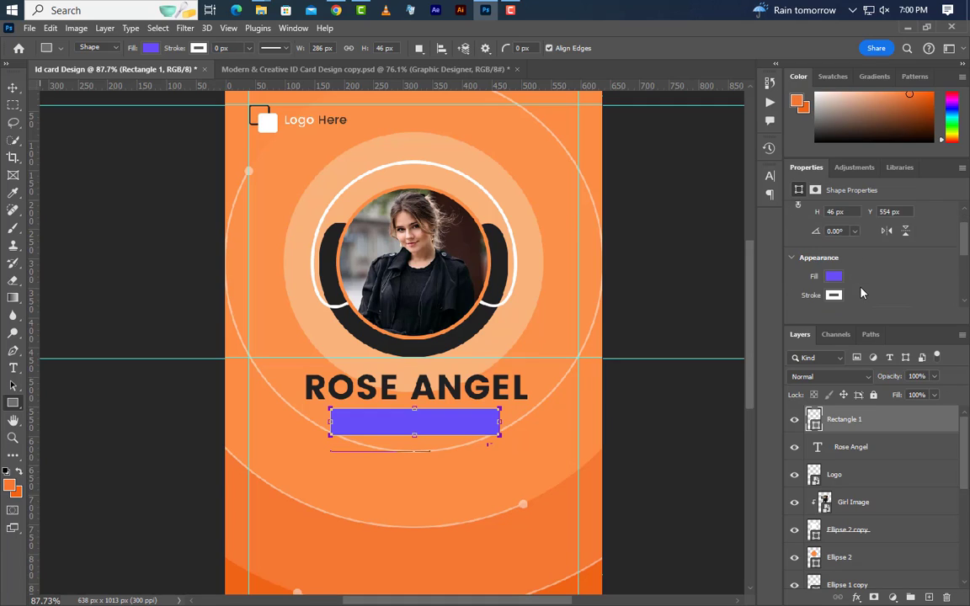
{"action": "left_click", "coordinate": [834, 283]}
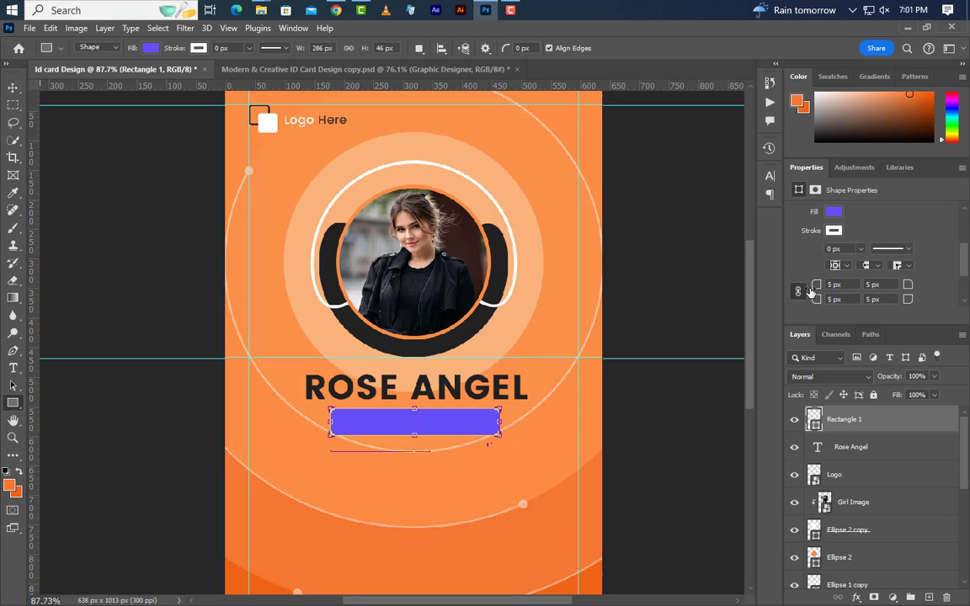
{"action": "double_click", "coordinate": [815, 424]}
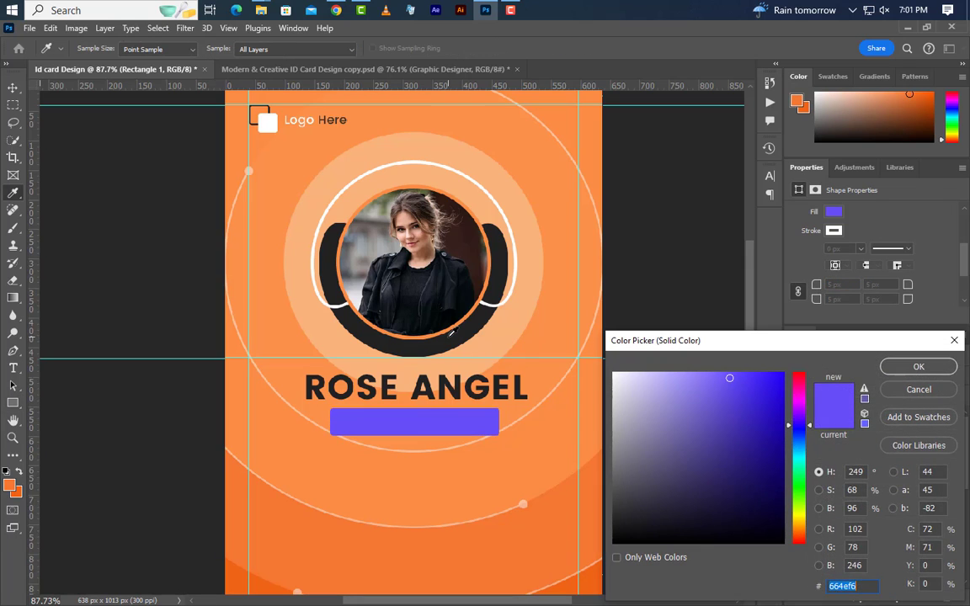
{"action": "left_click", "coordinate": [452, 339]}
{"action": "left_click", "coordinate": [919, 367]}
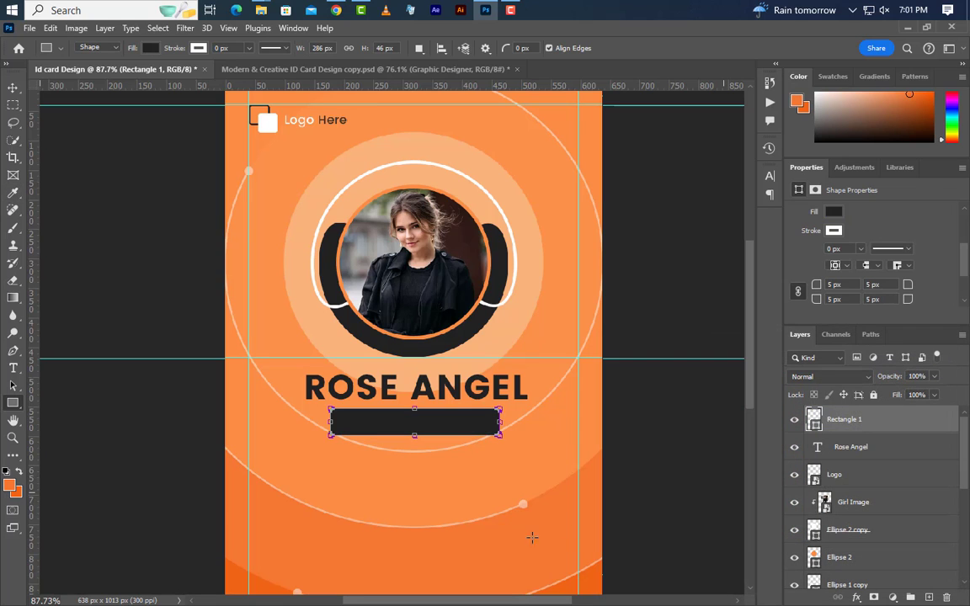
{"action": "left_click", "coordinate": [13, 369]}
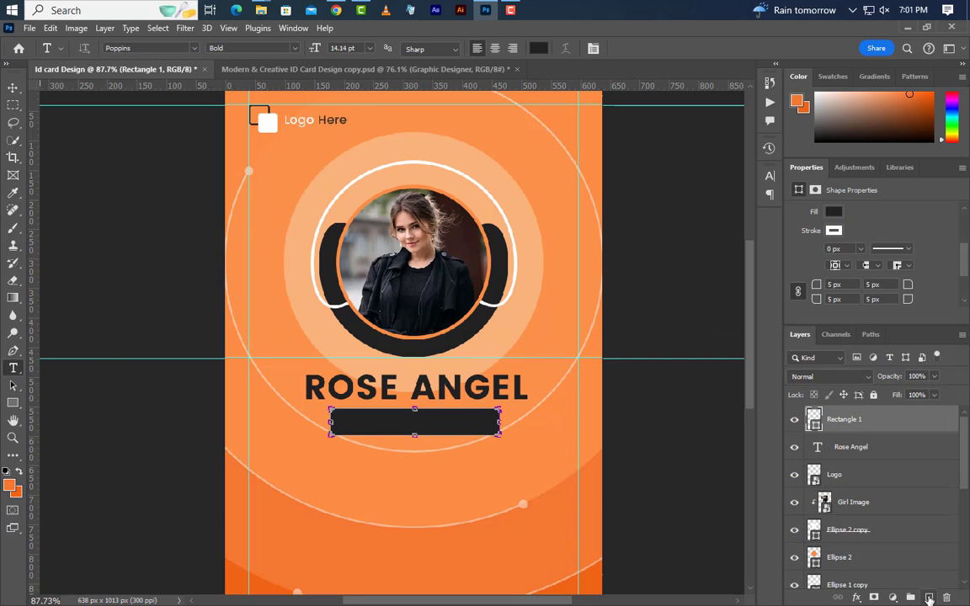
- Type the GRAPHIC DESIGNER job title on a new layer over the dark bar
{"action": "left_click", "coordinate": [929, 598]}
{"action": "left_click", "coordinate": [484, 480]}
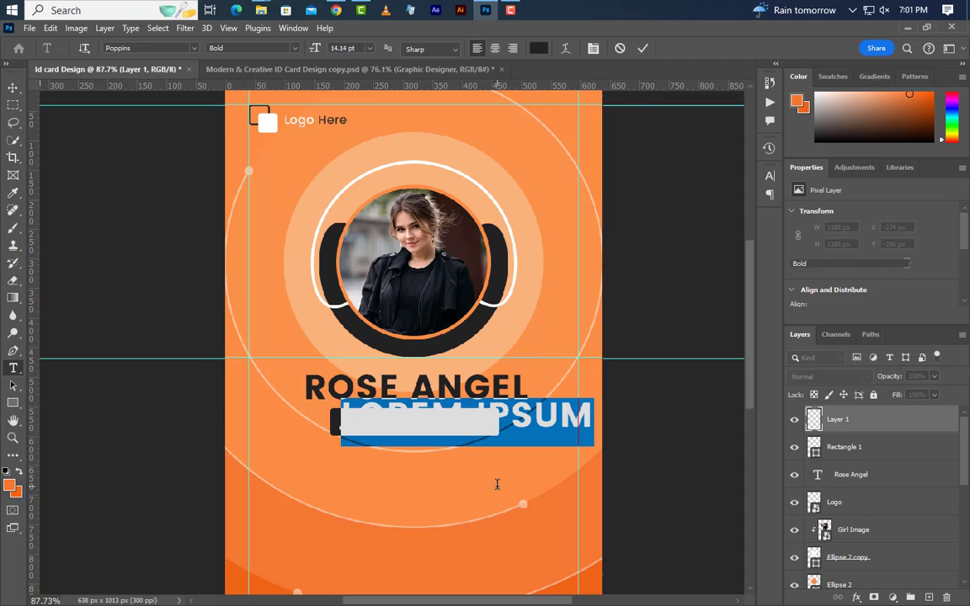
{"action": "type", "text": "GRA"}
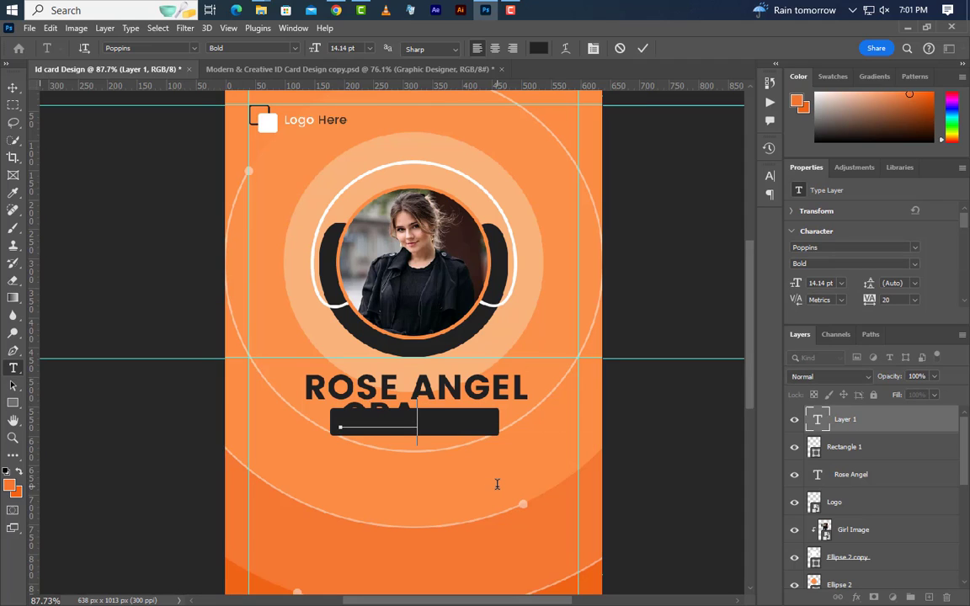
{"action": "type", "text": "PHIC"}
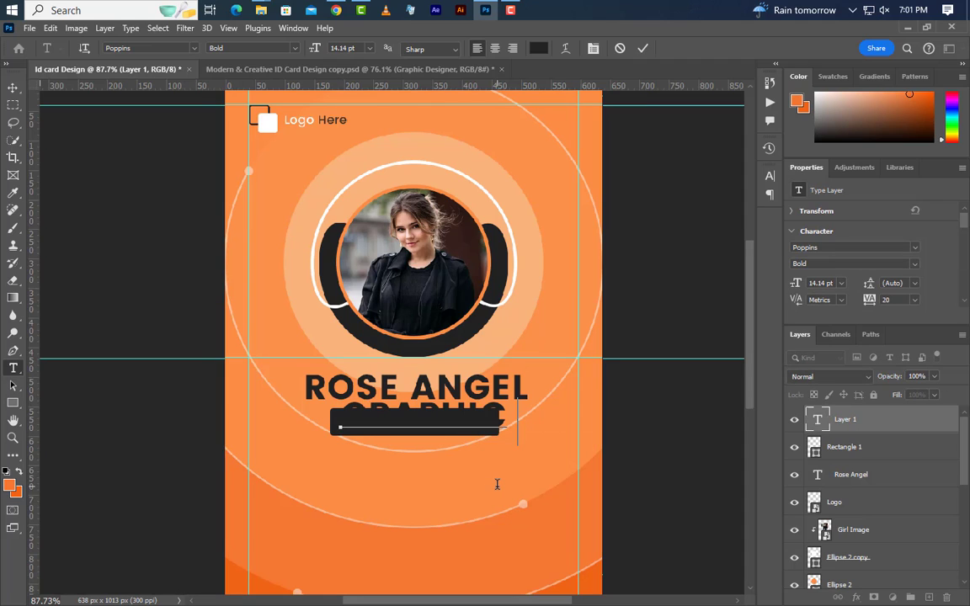
{"action": "type", "text": " DESI"}
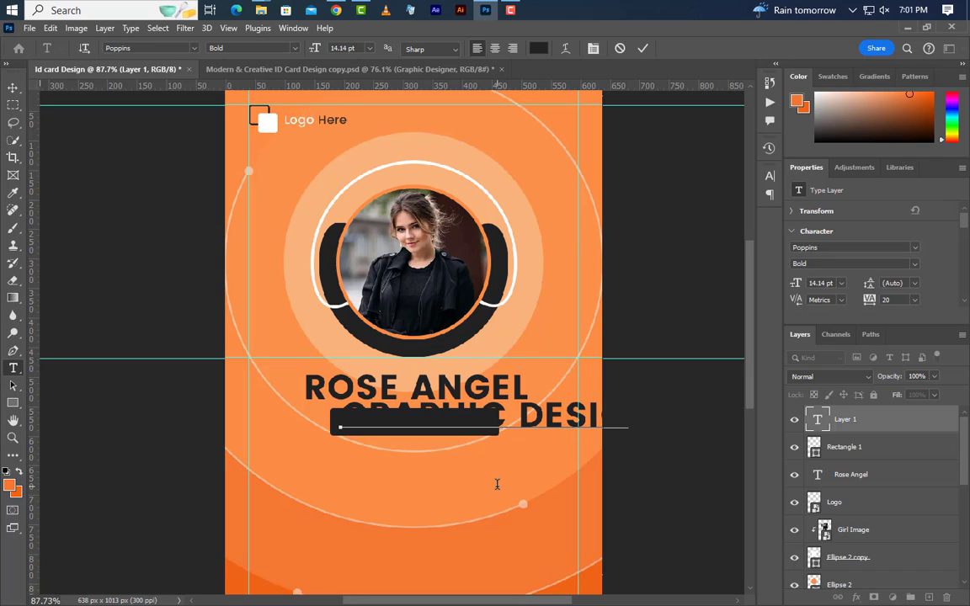
{"action": "type", "text": "GN"}
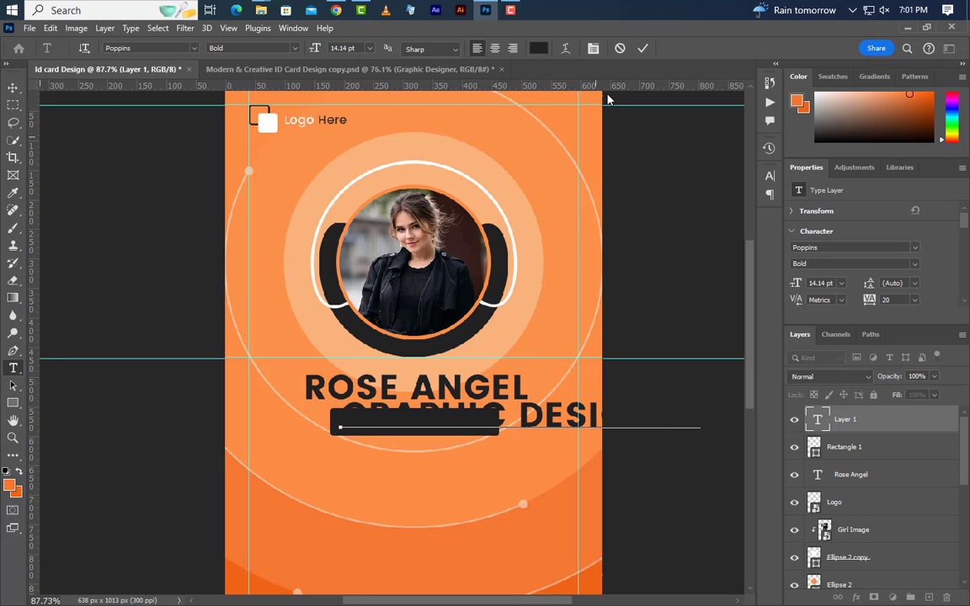
{"action": "left_click", "coordinate": [644, 50]}
- Style the title as Medium weight, tracking 0, white #ffffff, with All Caps turned off
{"action": "left_click", "coordinate": [842, 264]}
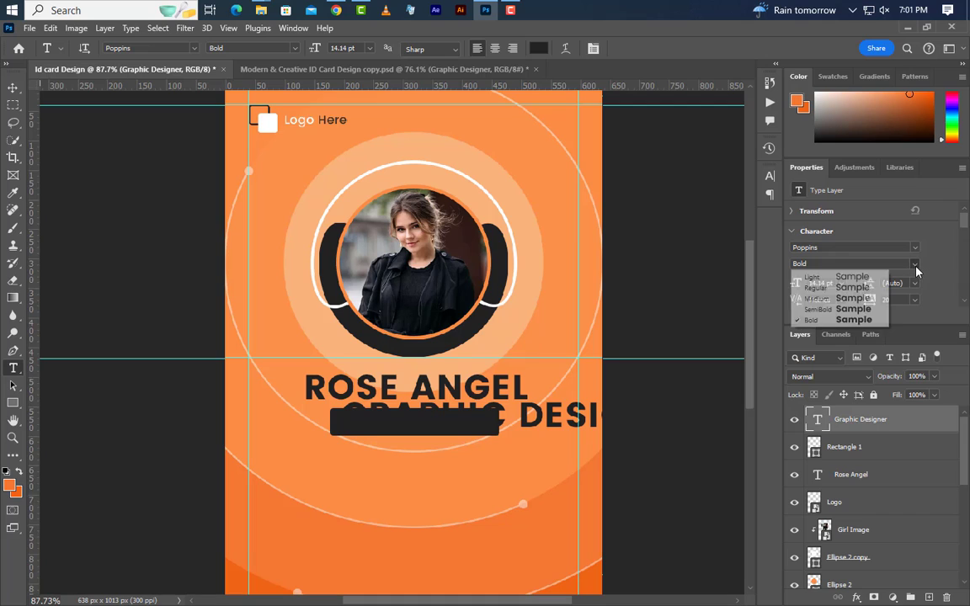
{"action": "left_click", "coordinate": [833, 299]}
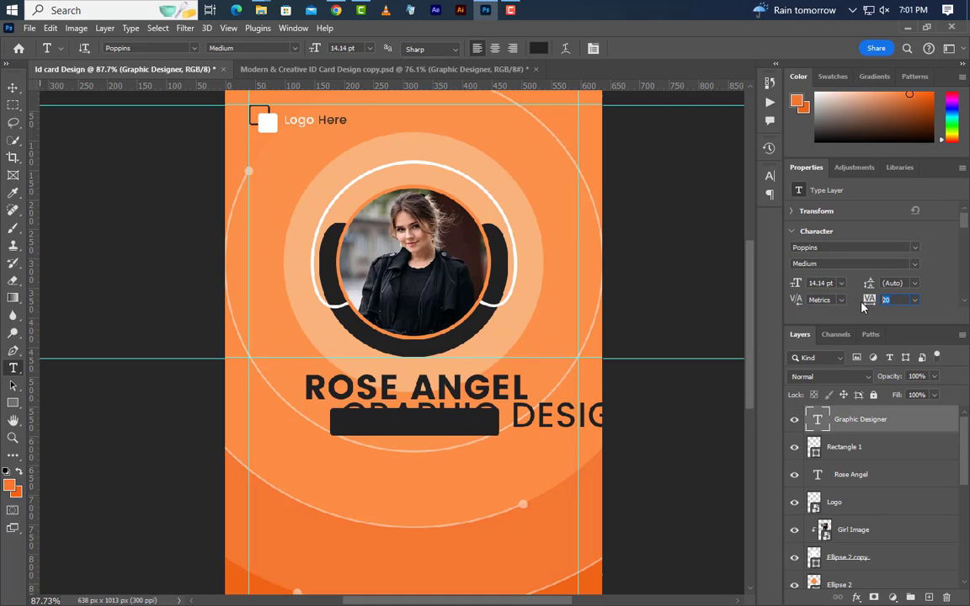
{"action": "type", "text": "0"}
{"action": "key", "text": "Return"}
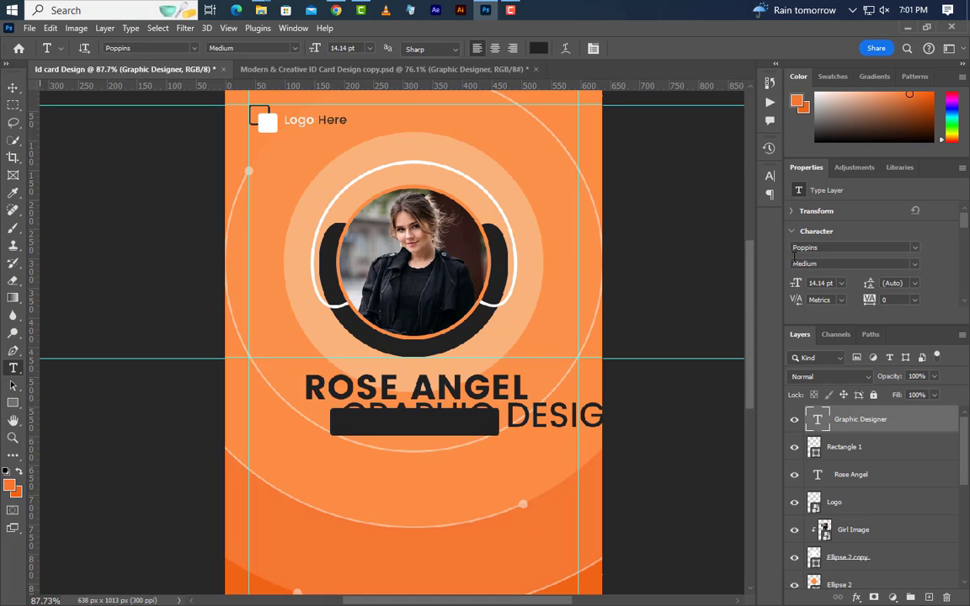
{"action": "left_click", "coordinate": [769, 175]}
{"action": "left_click", "coordinate": [731, 253]}
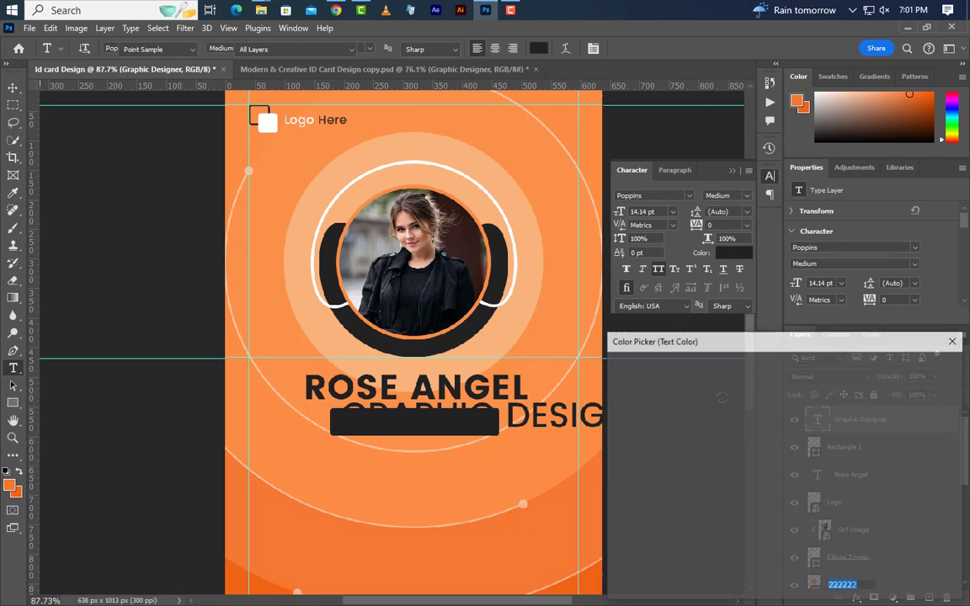
{"action": "type", "text": "ffffff"}
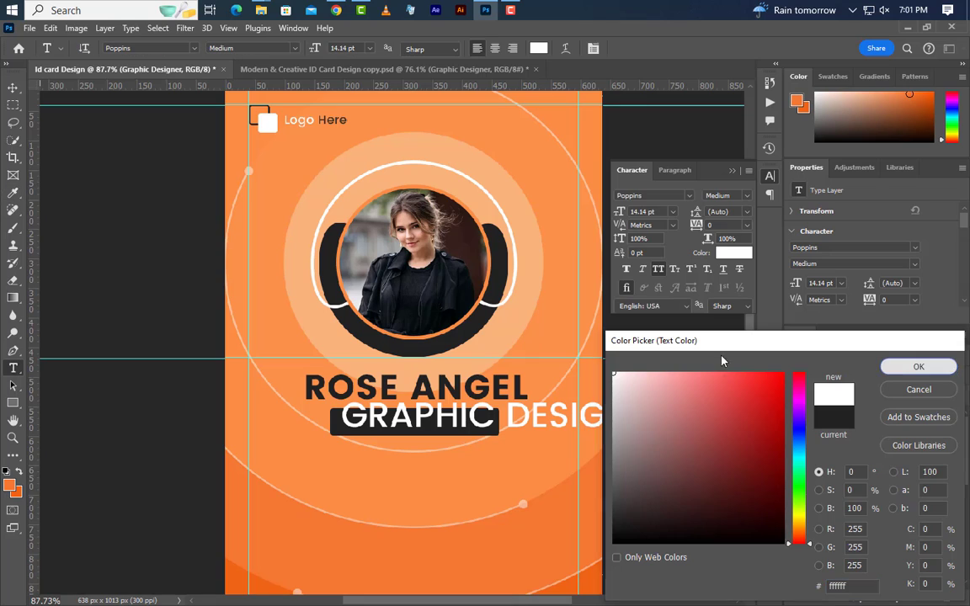
{"action": "key", "text": "Return"}
{"action": "left_click", "coordinate": [658, 270]}
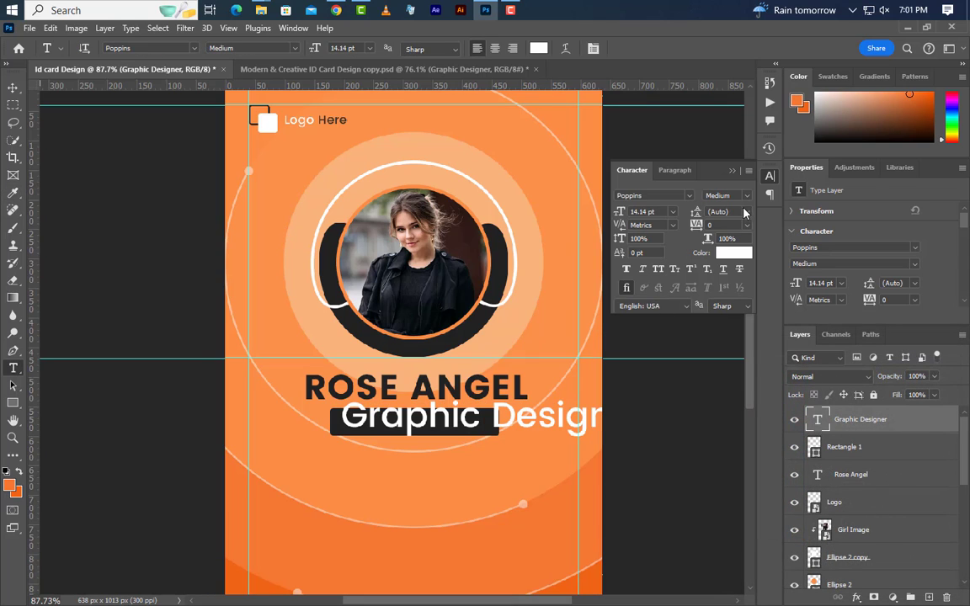
{"action": "left_click", "coordinate": [732, 171]}
- Shrink the title to fit the bar and centre it horizontally and vertically on the bar
{"action": "key", "text": "ctrl+t"}
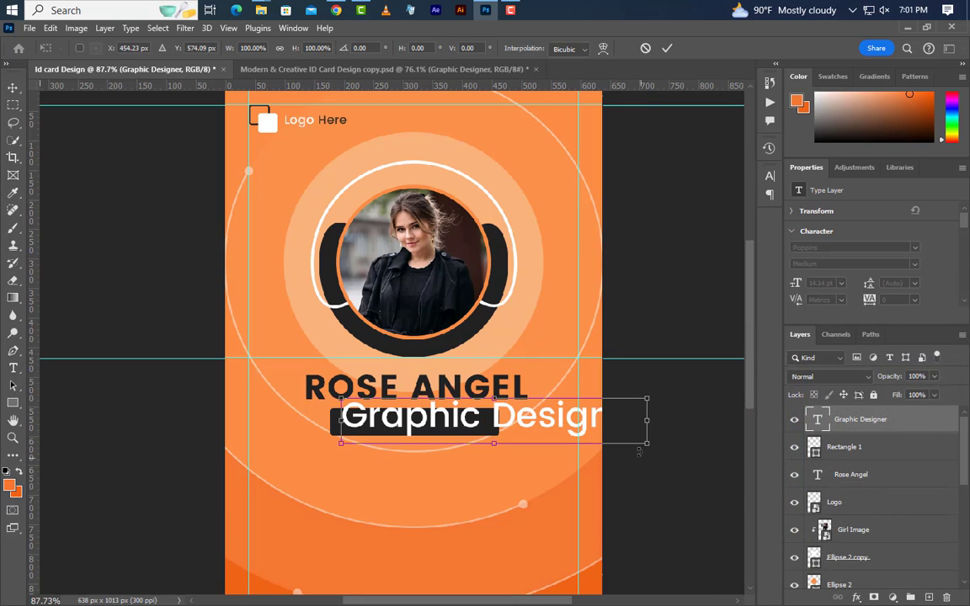
{"action": "left_click_drag", "start_coordinate": [649, 419], "coordinate": [495, 419]}
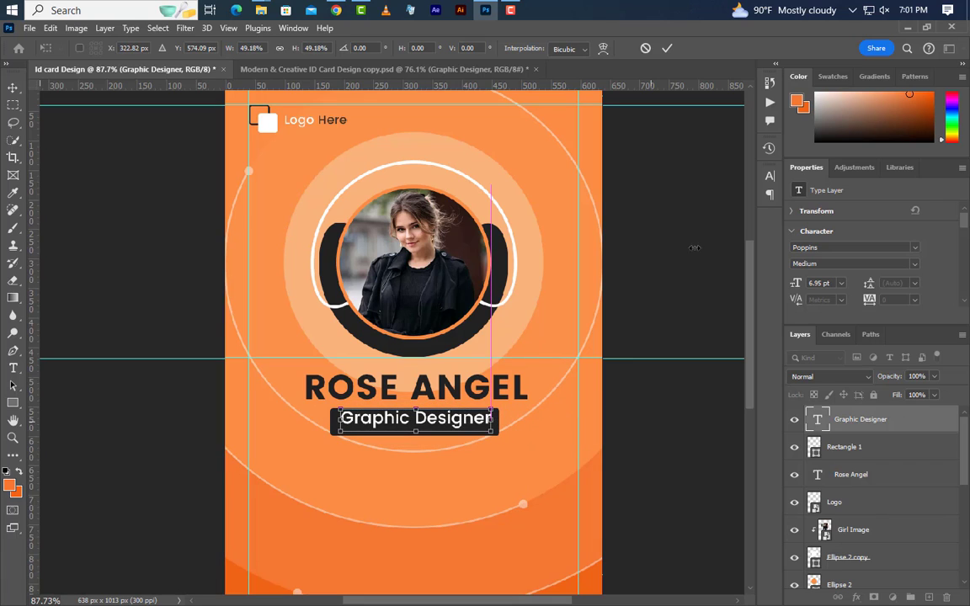
{"action": "left_click", "coordinate": [667, 48]}
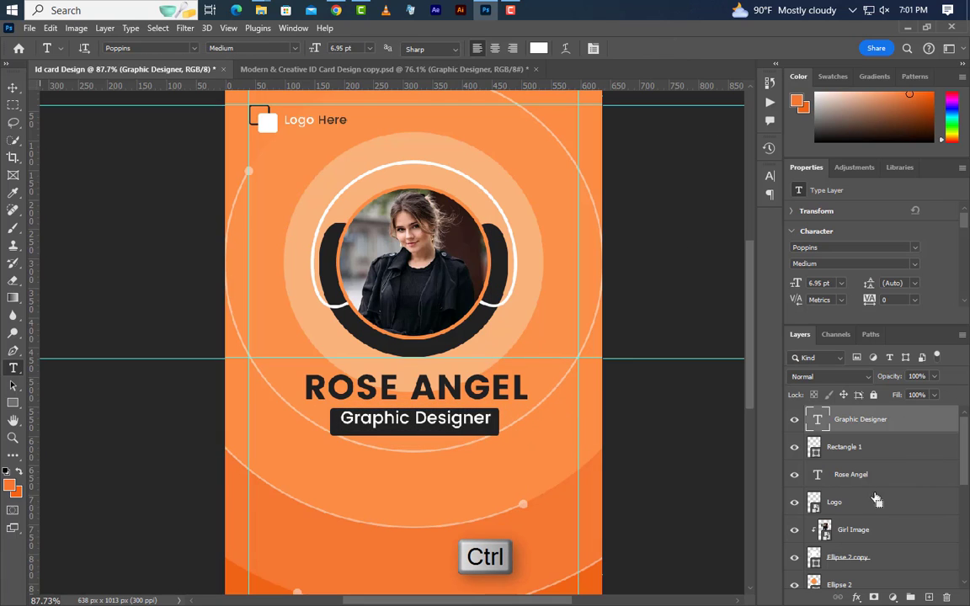
{"action": "left_click", "coordinate": [814, 455], "text": "ctrl"}
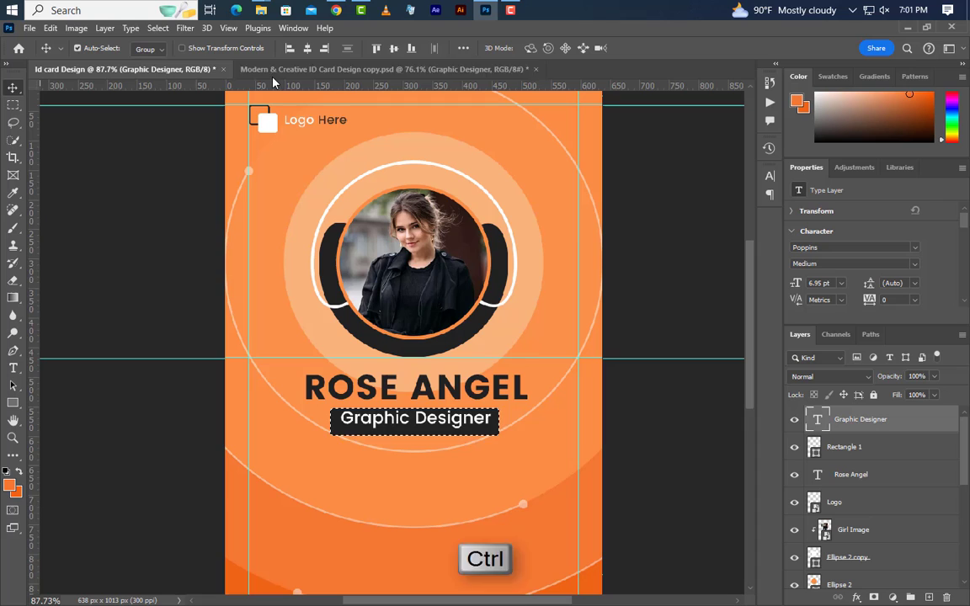
{"action": "left_click", "coordinate": [307, 48]}
{"action": "left_click", "coordinate": [394, 48]}
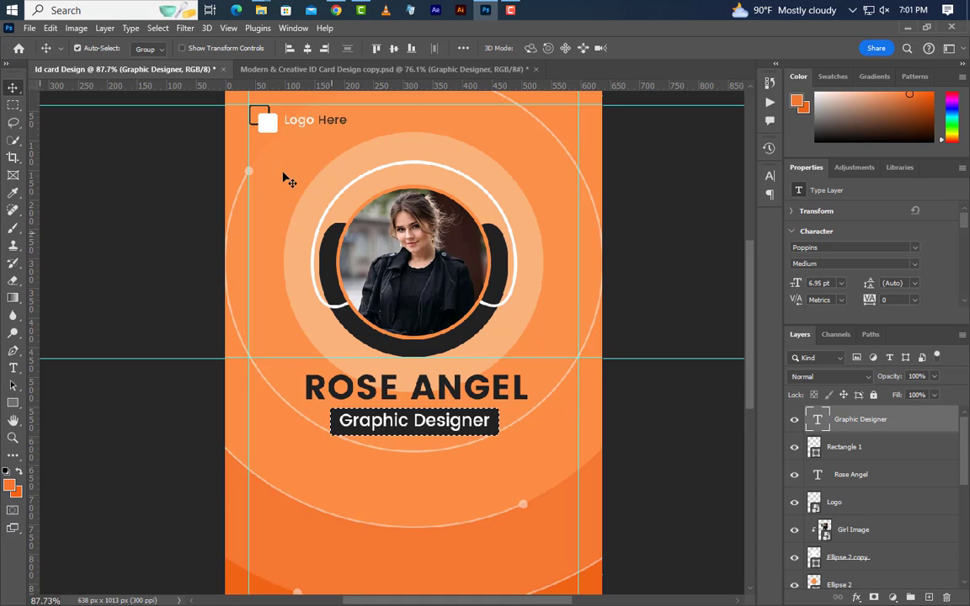
{"action": "left_click", "coordinate": [158, 27]}
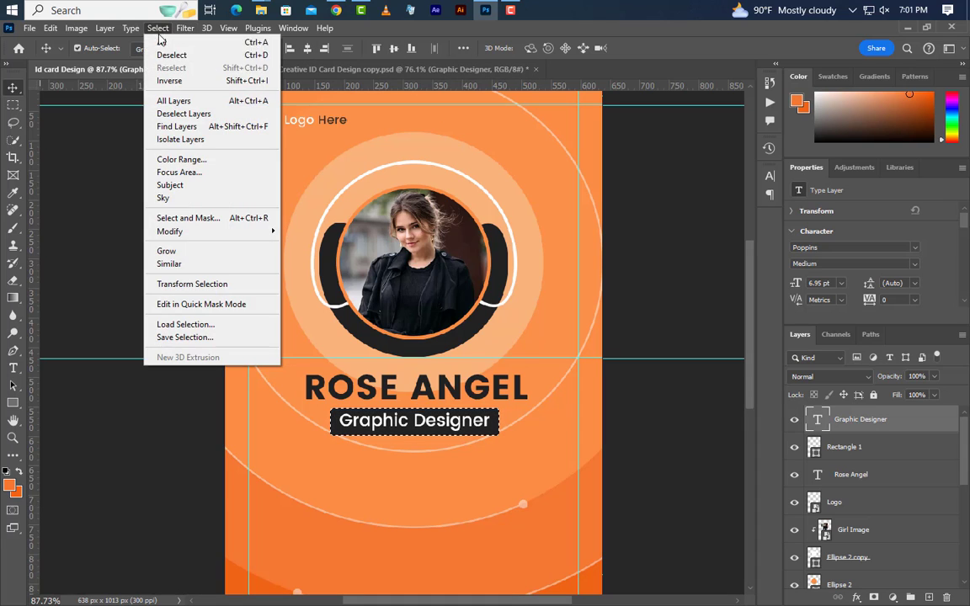
{"action": "left_click", "coordinate": [165, 57]}
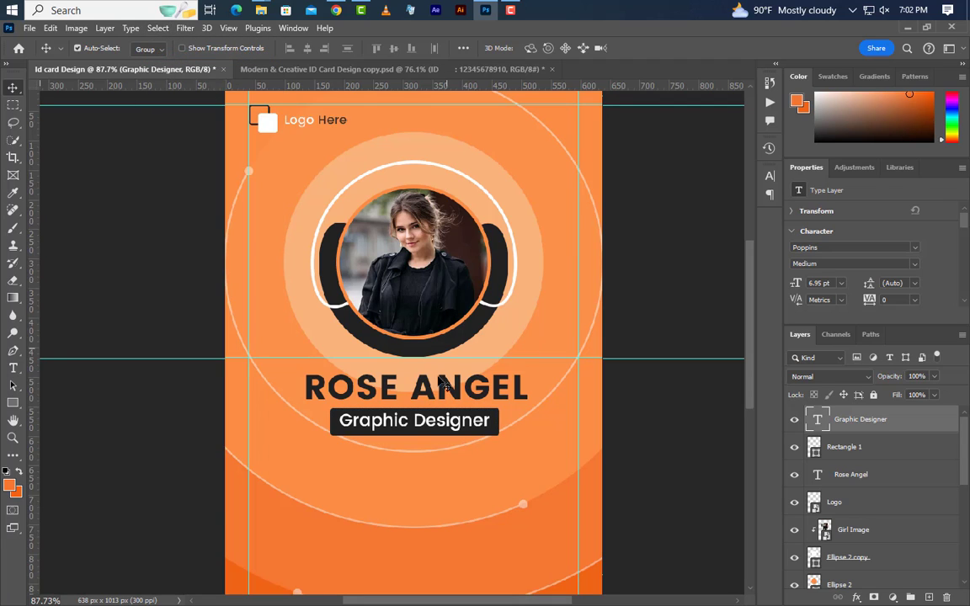
{"action": "left_click", "coordinate": [12, 368]}
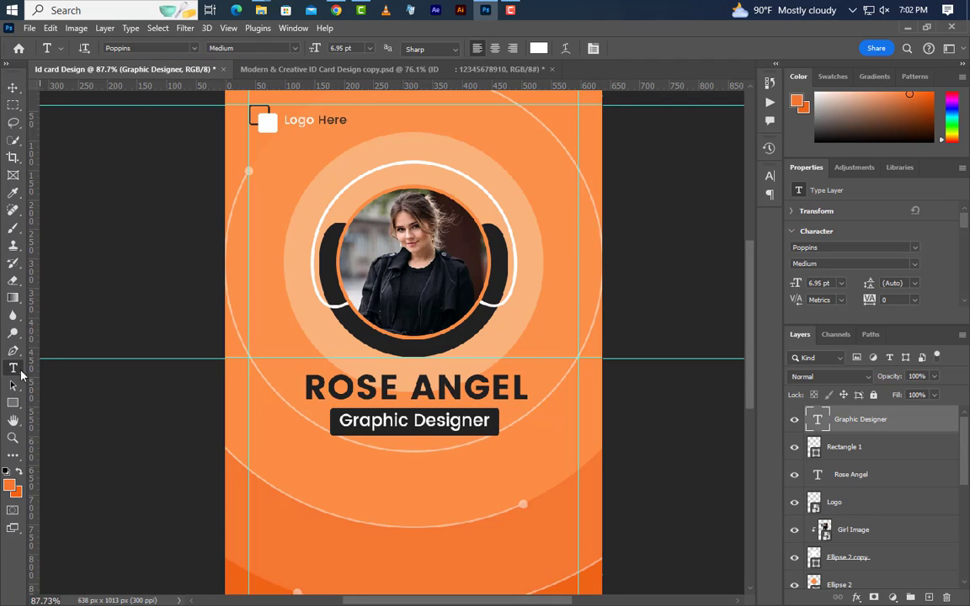
{"action": "left_click", "coordinate": [305, 483]}
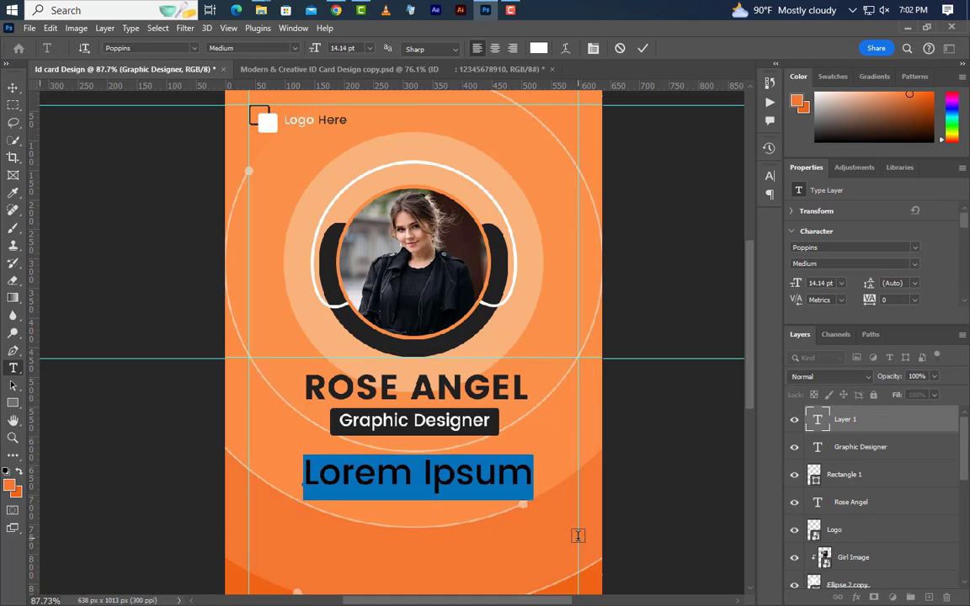
{"action": "type", "text": "ID "}
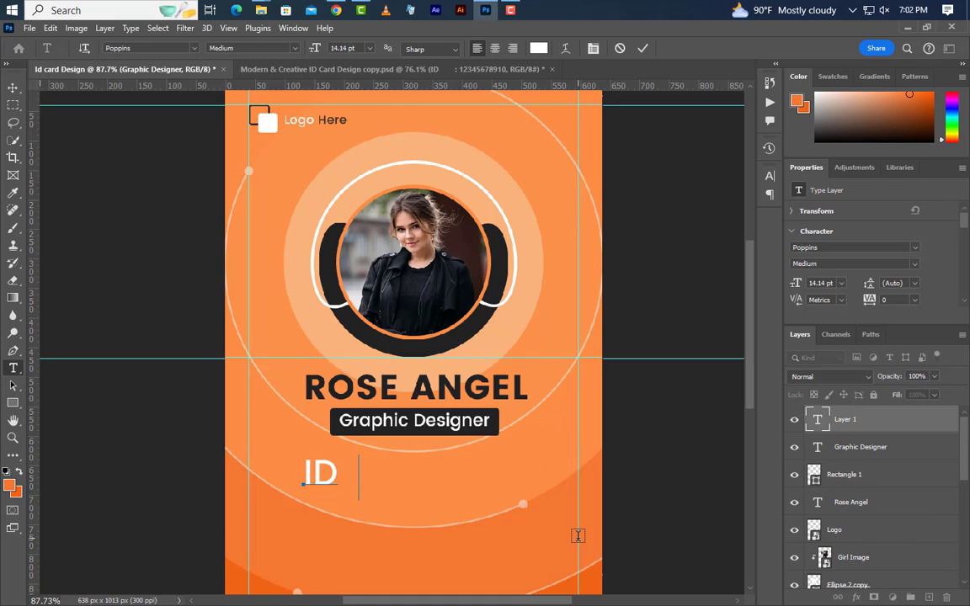
{"action": "type", "text": "    : 1"}
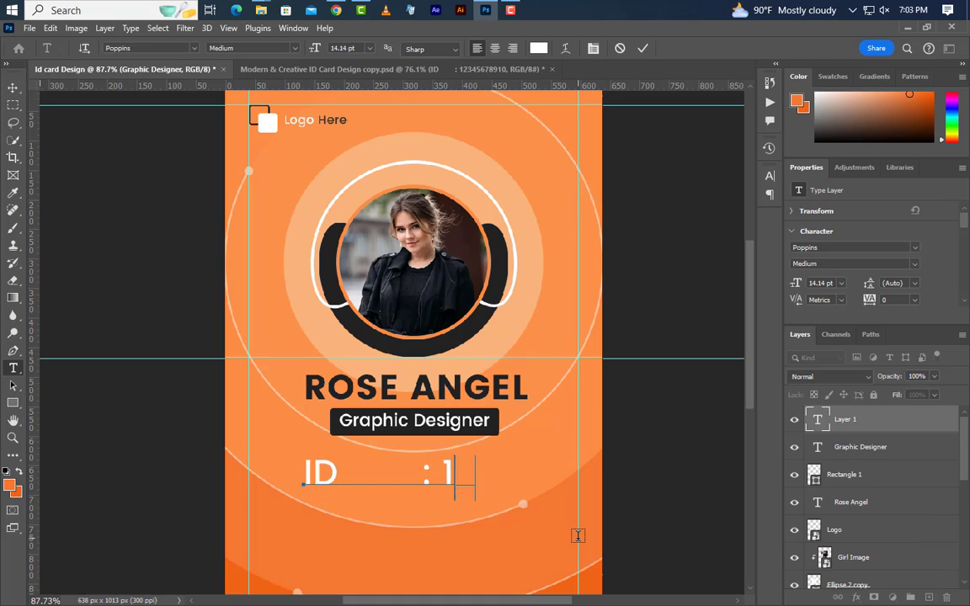
{"action": "type", "text": "2345678"}
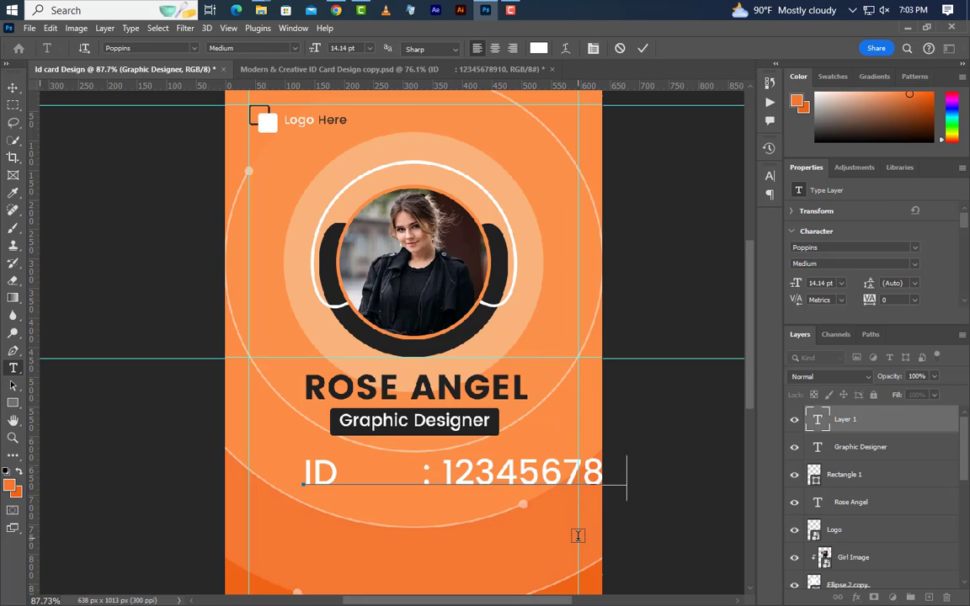
{"action": "left_click", "coordinate": [642, 48]}
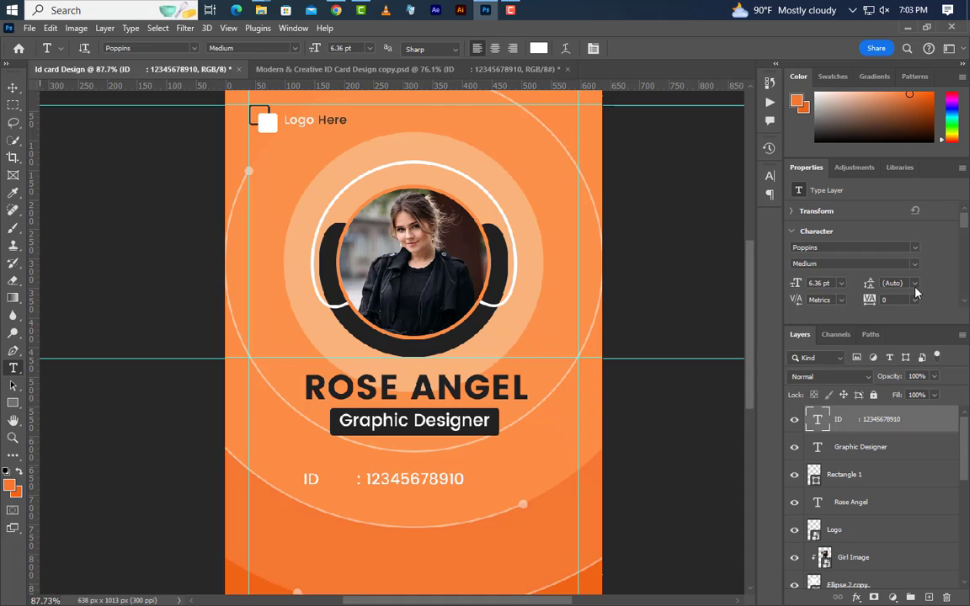
{"action": "left_click", "coordinate": [916, 265]}
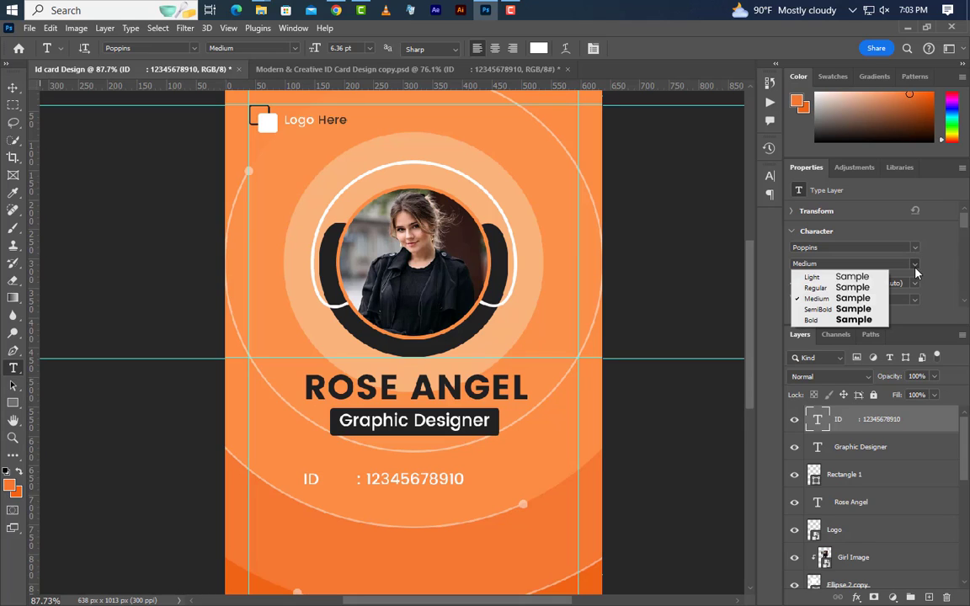
{"action": "left_click", "coordinate": [818, 286]}
- Duplicate the ID line into extra rows and change the first copy to 'Blood : B+'
{"action": "key", "text": "v"}
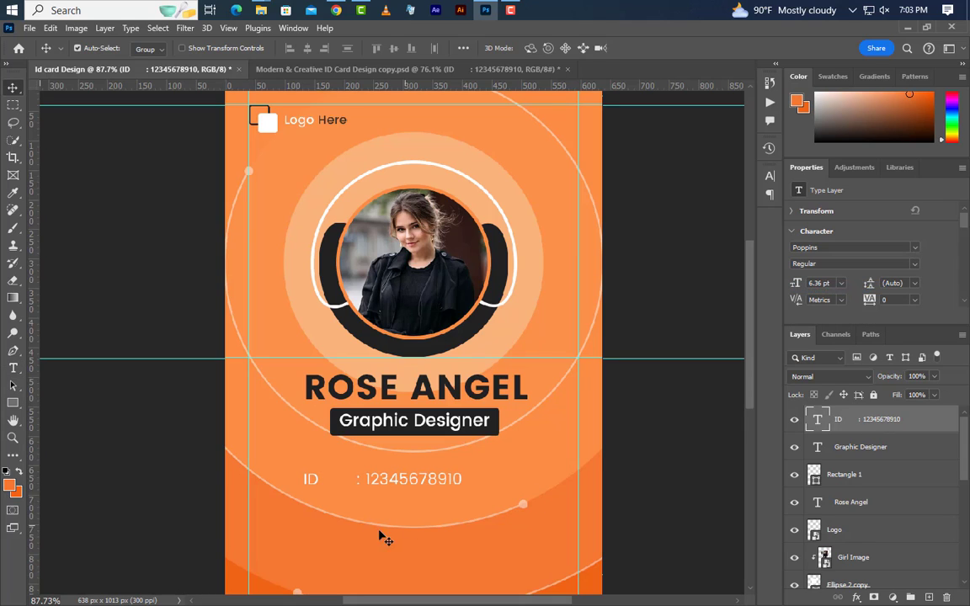
{"action": "left_click_drag", "start_coordinate": [313, 487], "coordinate": [307, 535]}
{"action": "scroll", "coordinate": [313, 542], "scroll_direction": "down", "scroll_amount": 2}
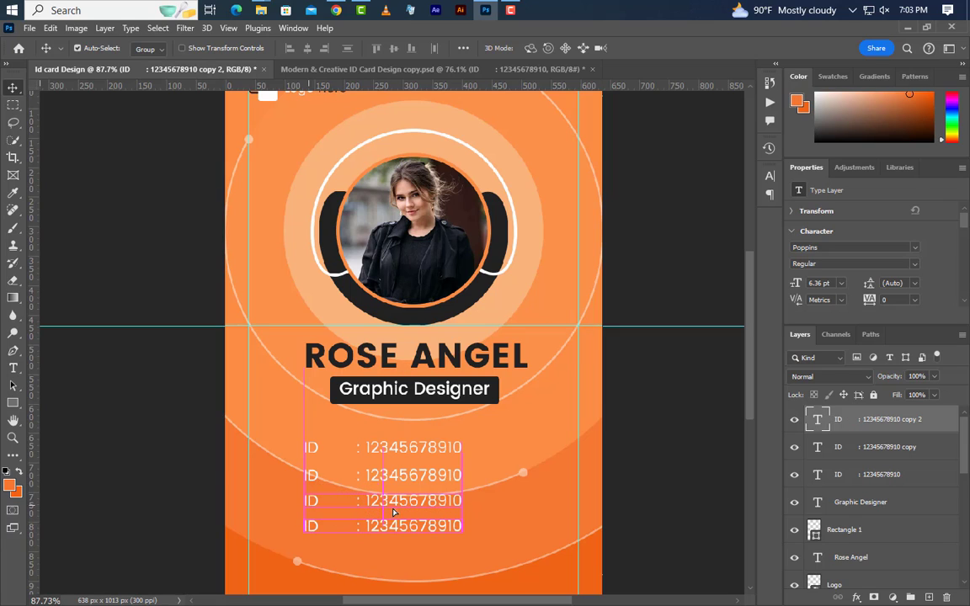
{"action": "left_click", "coordinate": [12, 368]}
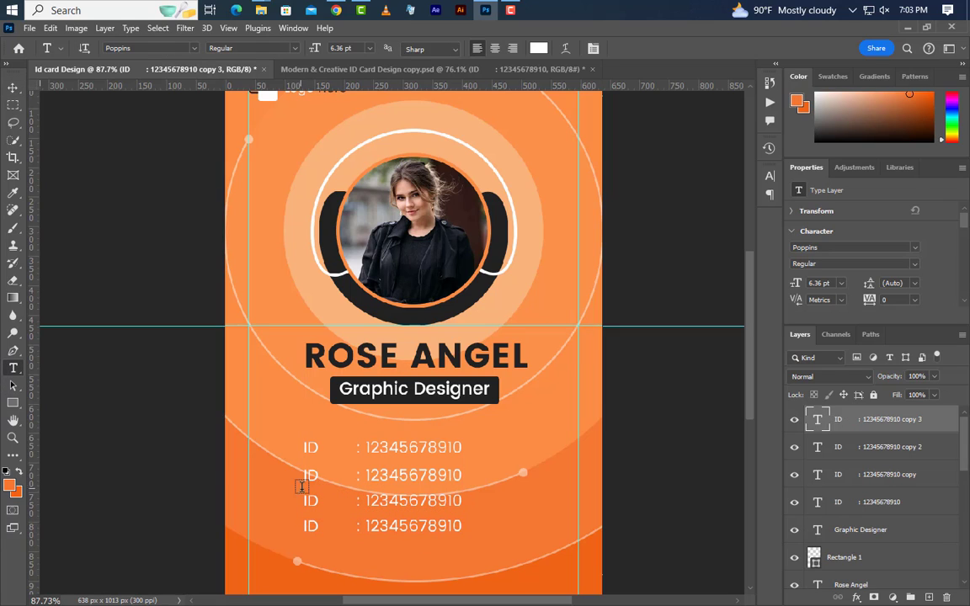
{"action": "double_click", "coordinate": [303, 475]}
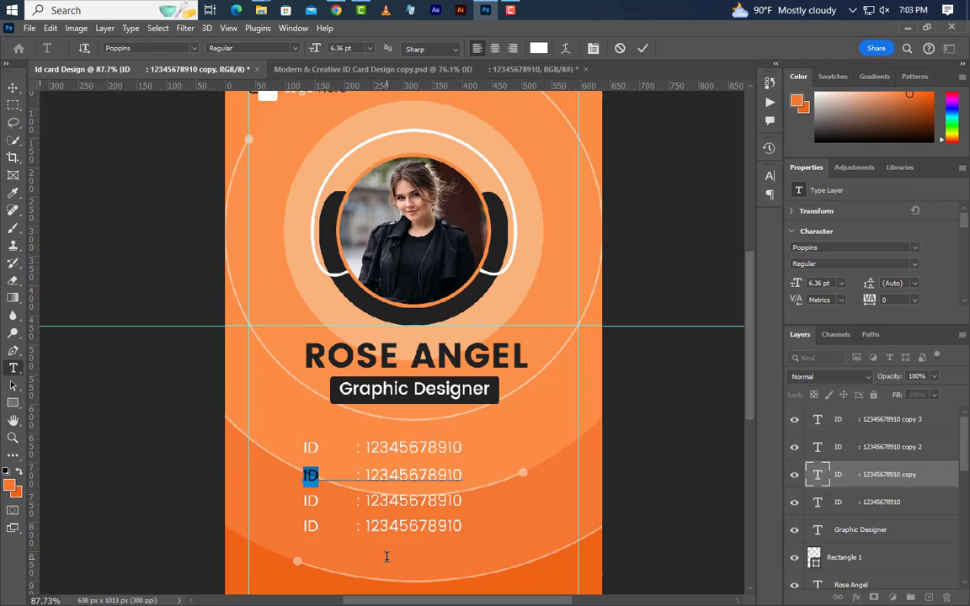
{"action": "type", "text": "Blood"}
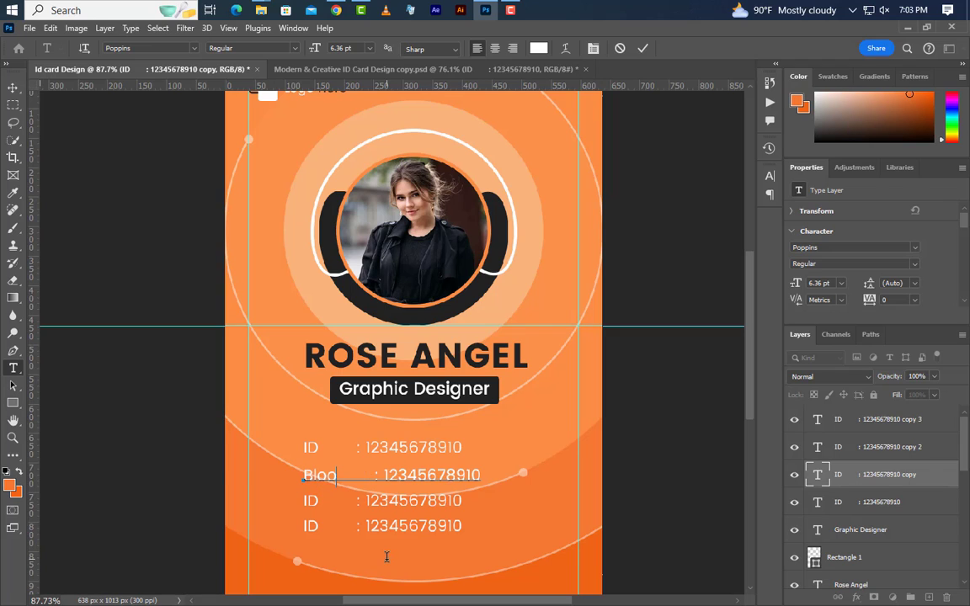
{"action": "left_click", "coordinate": [385, 476]}
{"action": "key", "text": "BackSpace"}
{"action": "key", "text": "BackSpace"}
{"action": "key", "text": "BackSpace"}
{"action": "key", "text": "BackSpace"}
{"action": "key", "text": "BackSpace"}
{"action": "key", "text": "BackSpace"}
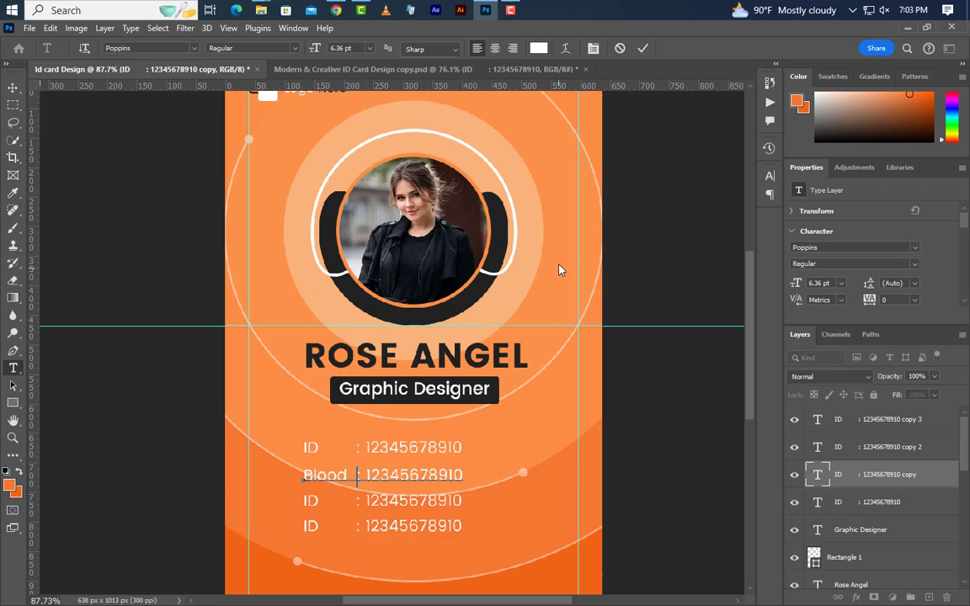
{"action": "left_click_drag", "start_coordinate": [367, 477], "coordinate": [503, 481]}
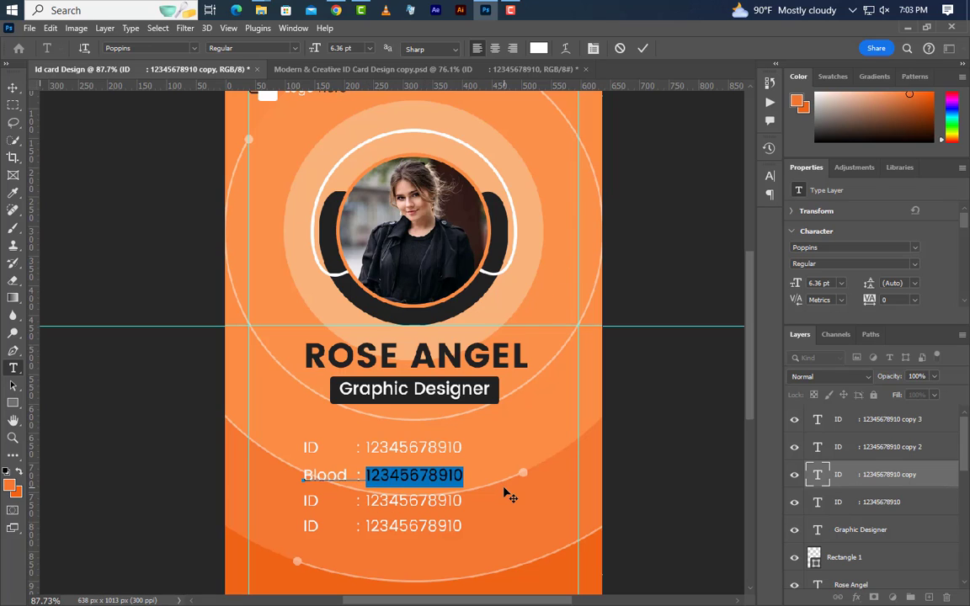
{"action": "type", "text": "Blood : B+"}
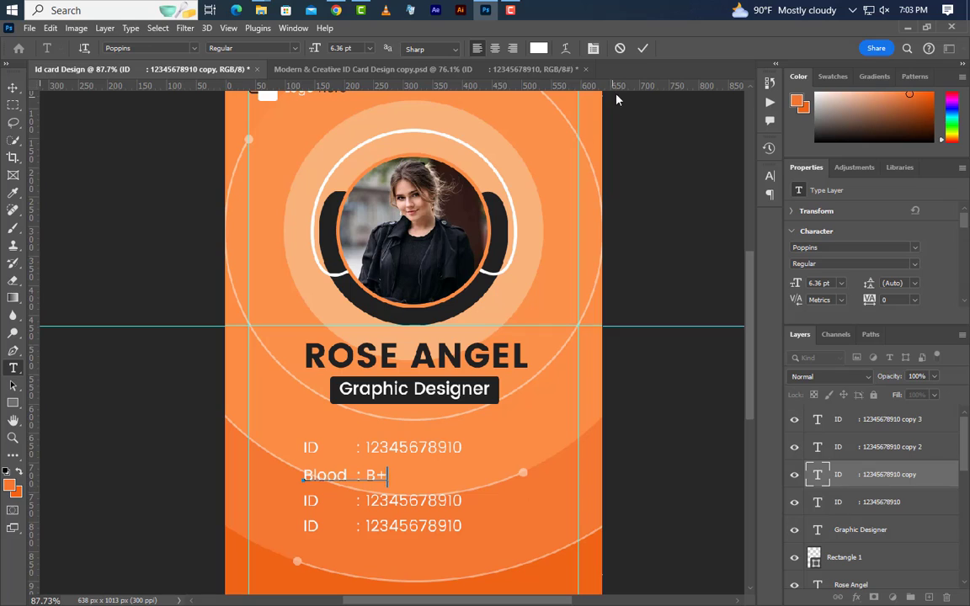
{"action": "left_click", "coordinate": [643, 49]}
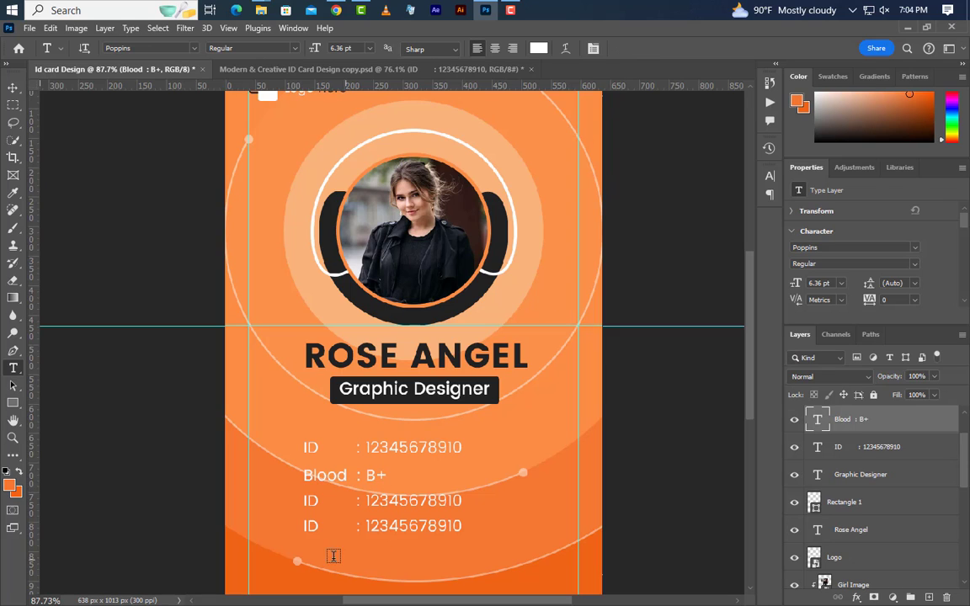
- Change the next row to a Phone label followed by a phone number
{"action": "left_click_drag", "start_coordinate": [318, 501], "coordinate": [302, 500]}
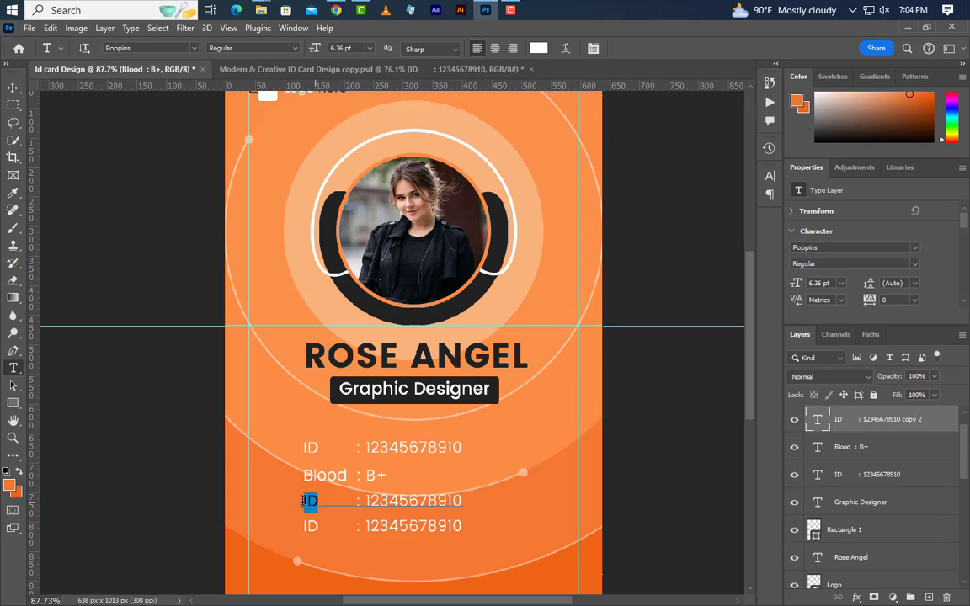
{"action": "type", "text": "Phone"}
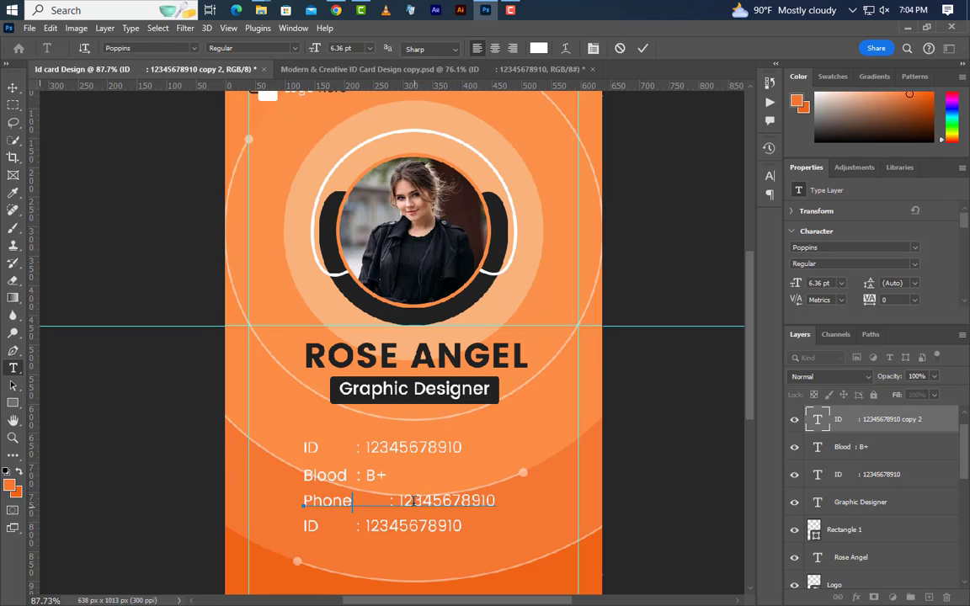
{"action": "left_click", "coordinate": [390, 503]}
{"action": "key", "text": "BackSpace"}
{"action": "key", "text": "BackSpace"}
{"action": "key", "text": "BackSpace"}
{"action": "key", "text": "BackSpace"}
{"action": "key", "text": "BackSpace"}
{"action": "key", "text": "BackSpace"}
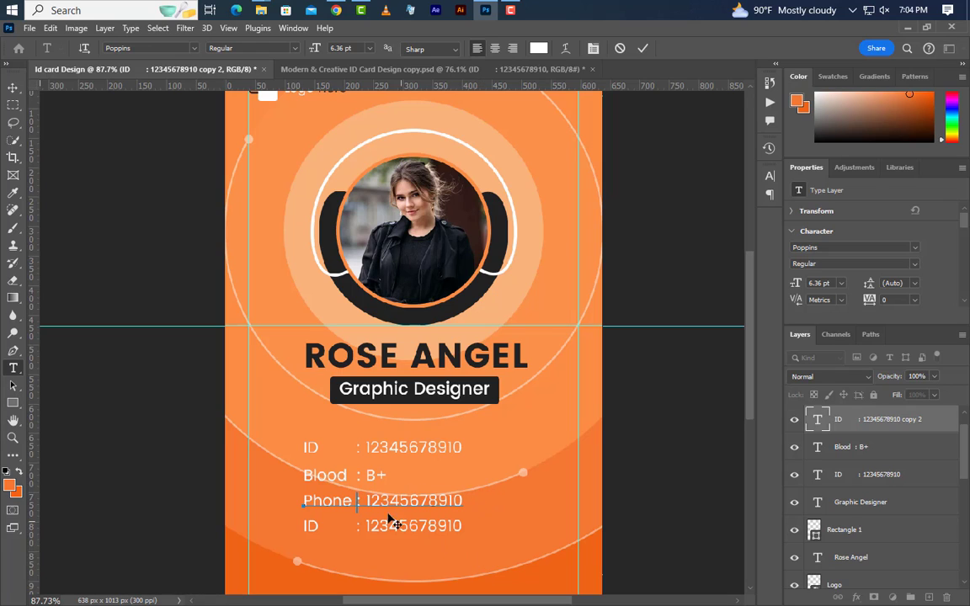
{"action": "left_click_drag", "start_coordinate": [368, 502], "coordinate": [493, 506]}
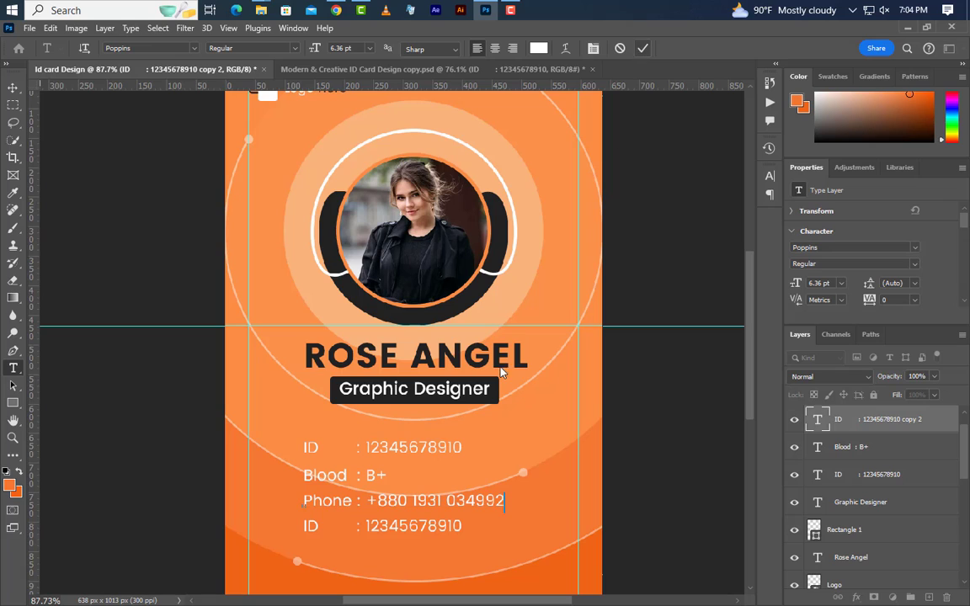
{"action": "left_click", "coordinate": [643, 49]}
- Change the bottom row to an Email label followed by an example email address
{"action": "left_click_drag", "start_coordinate": [333, 527], "coordinate": [299, 527]}
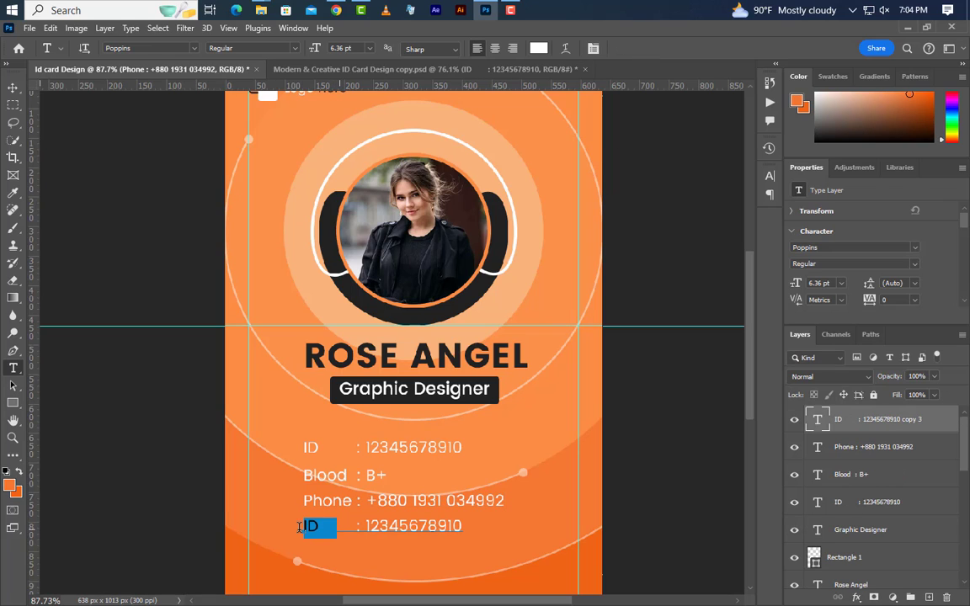
{"action": "type", "text": "Email"}
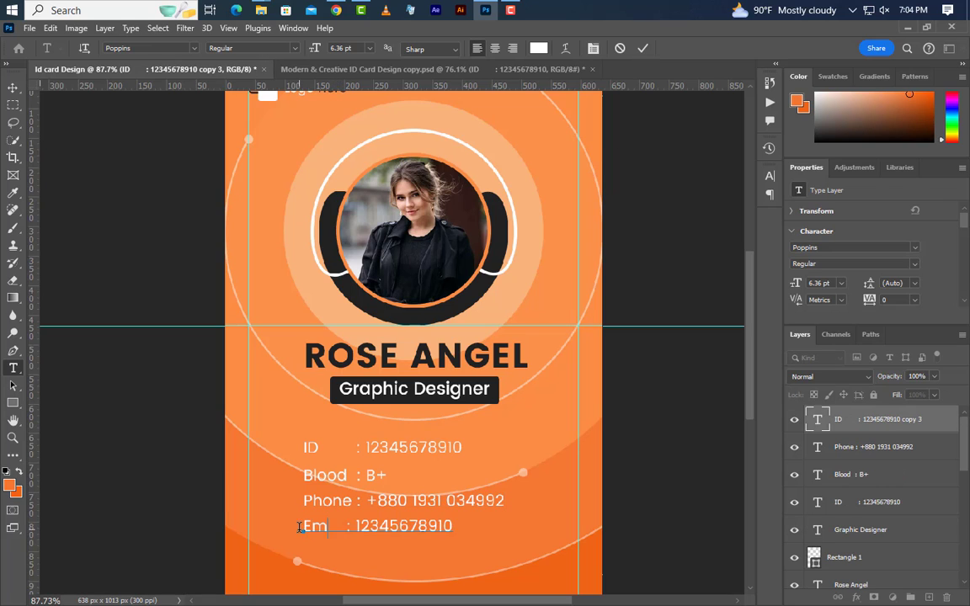
{"action": "left_click", "coordinate": [364, 528]}
{"action": "key", "text": "BackSpace"}
{"action": "key", "text": "BackSpace"}
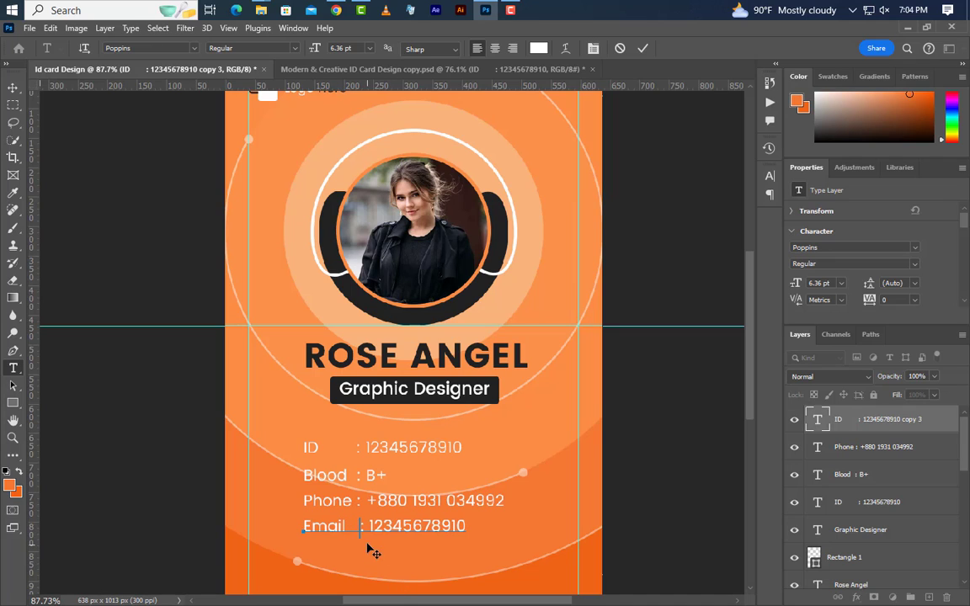
{"action": "left_click_drag", "start_coordinate": [369, 527], "coordinate": [548, 546]}
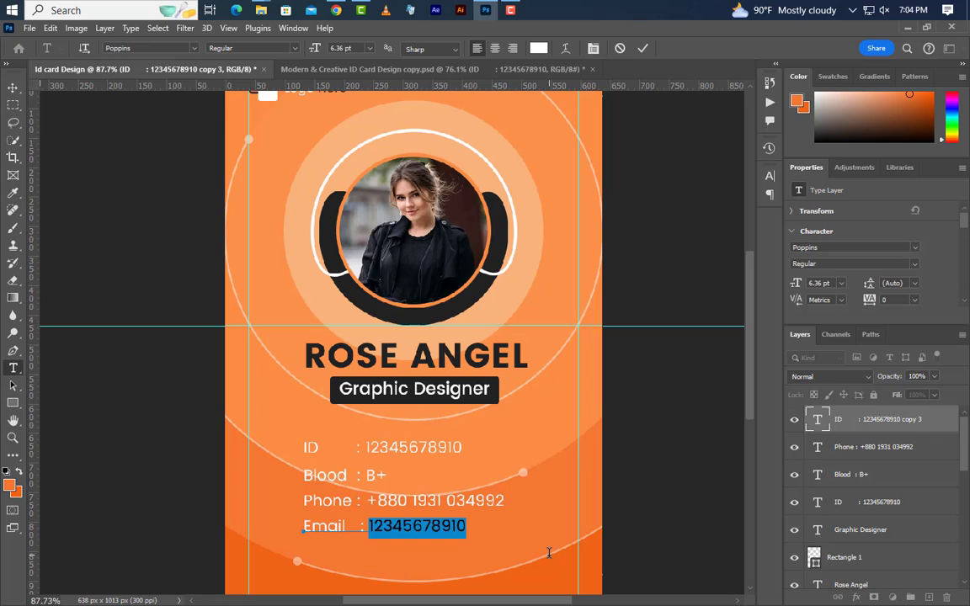
{"action": "type", "text": "exam"}
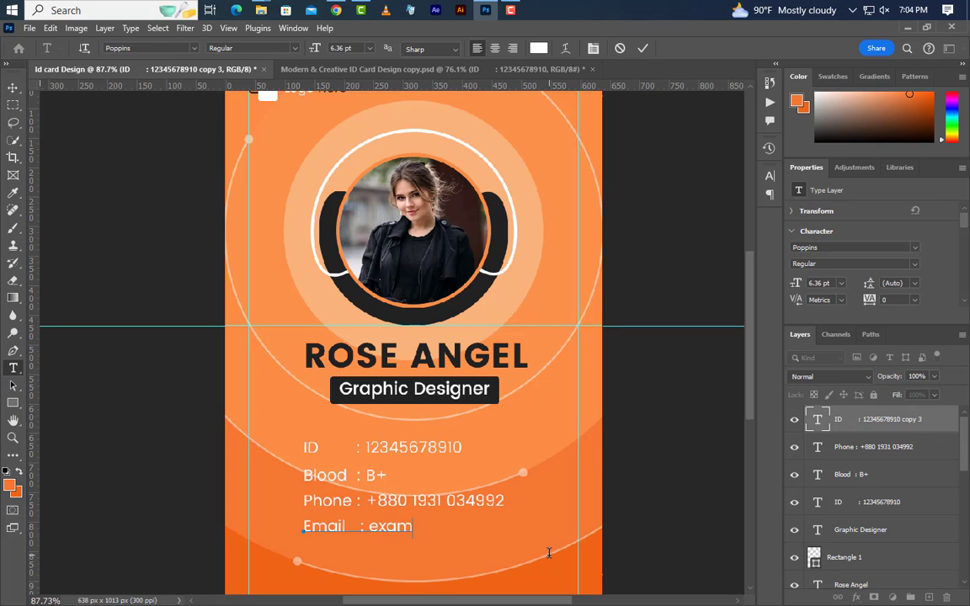
{"action": "type", "text": "ple@gmail.com"}
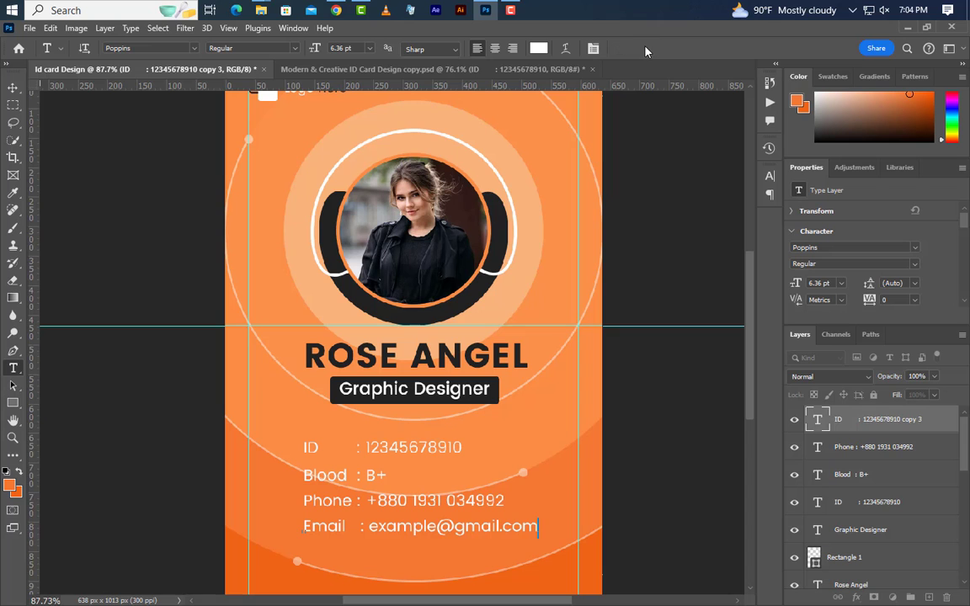
{"action": "left_click", "coordinate": [646, 52]}
- Drag the PZN_II.png barcode image from File Explorer onto the card
{"action": "key", "text": "v"}
{"action": "left_click", "coordinate": [261, 10]}
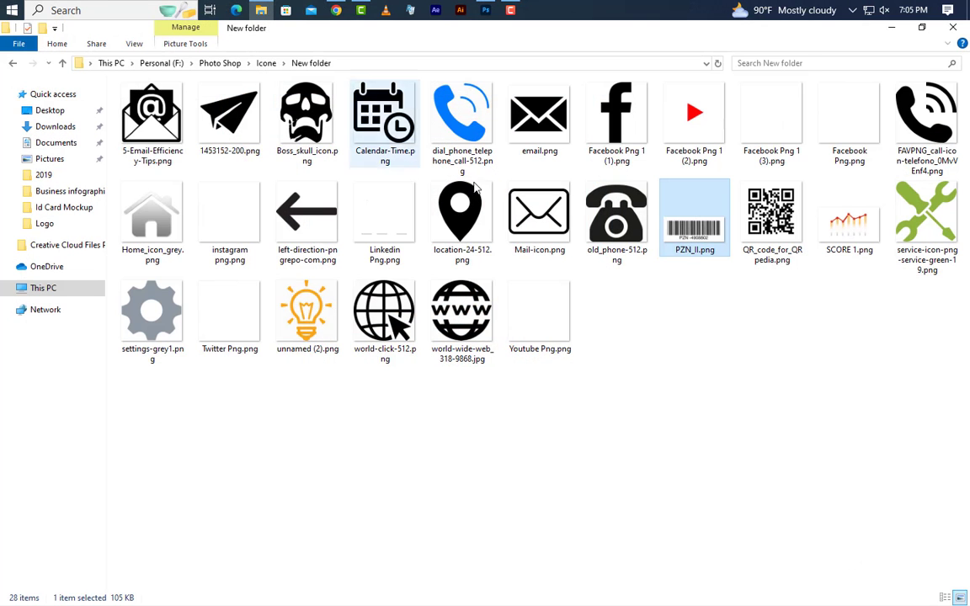
{"action": "left_click_drag", "start_coordinate": [694, 231], "coordinate": [478, 456]}
- Scale the PZN_II barcode down to about 165 × 45 px and set it below the Email line
{"action": "scroll", "coordinate": [482, 461], "scroll_direction": "up", "scroll_amount": 3}
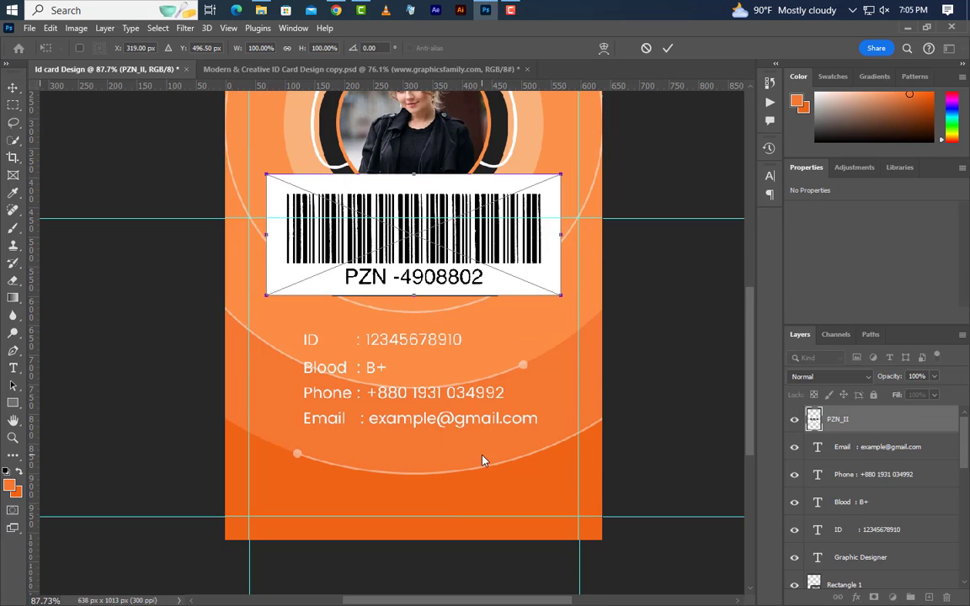
{"action": "left_click_drag", "start_coordinate": [415, 171], "coordinate": [414, 271]}
{"action": "left_click_drag", "start_coordinate": [481, 284], "coordinate": [423, 463]}
{"action": "key", "text": "Return"}
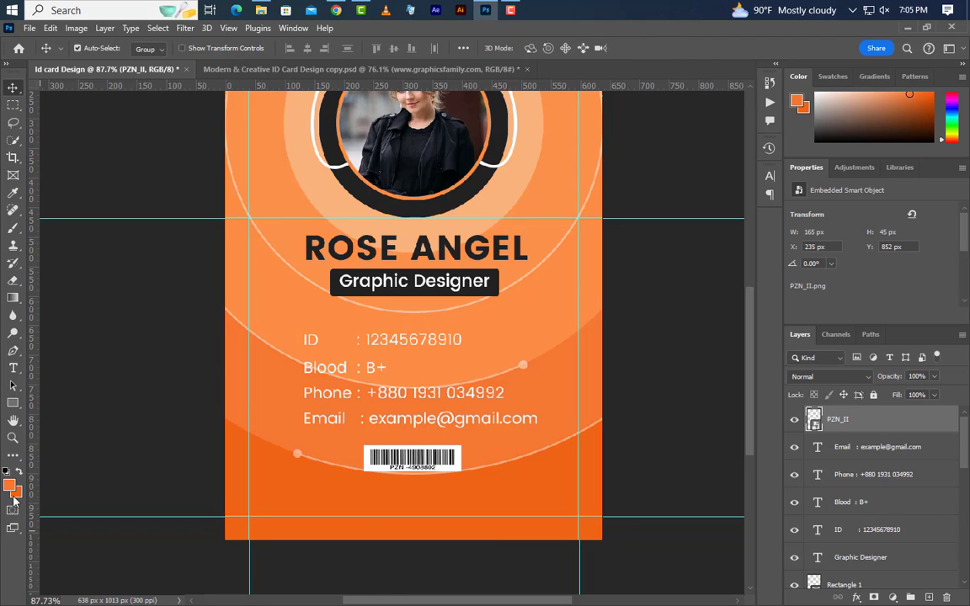
{"action": "left_click", "coordinate": [12, 369]}
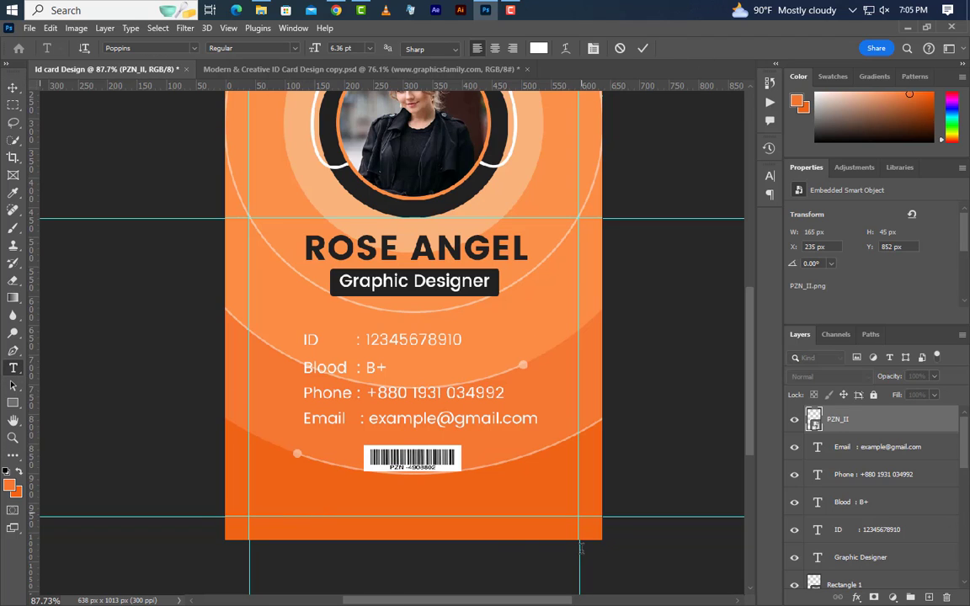
{"action": "left_click", "coordinate": [304, 510]}
{"action": "type", "text": "W"}
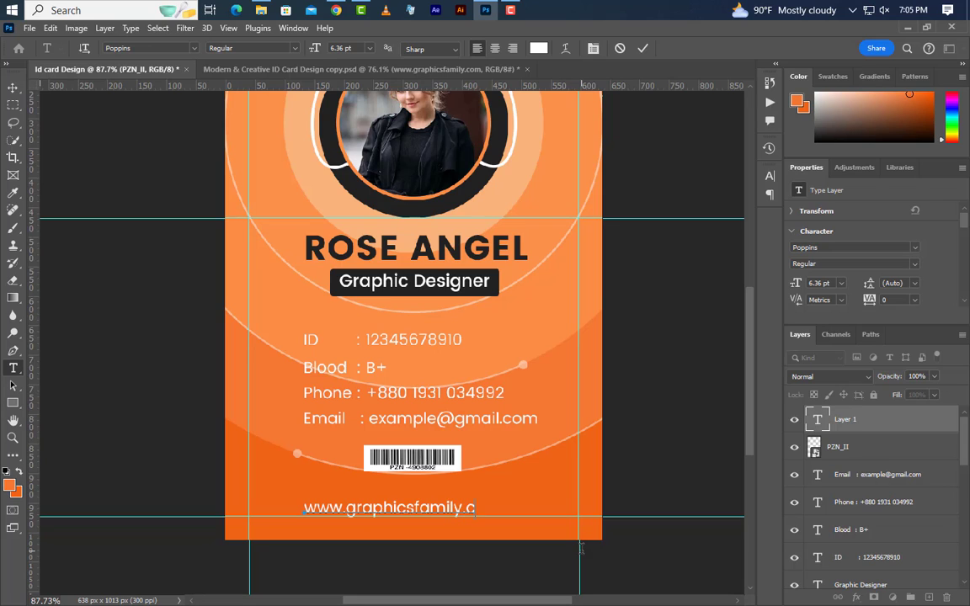
{"action": "left_click", "coordinate": [644, 49]}
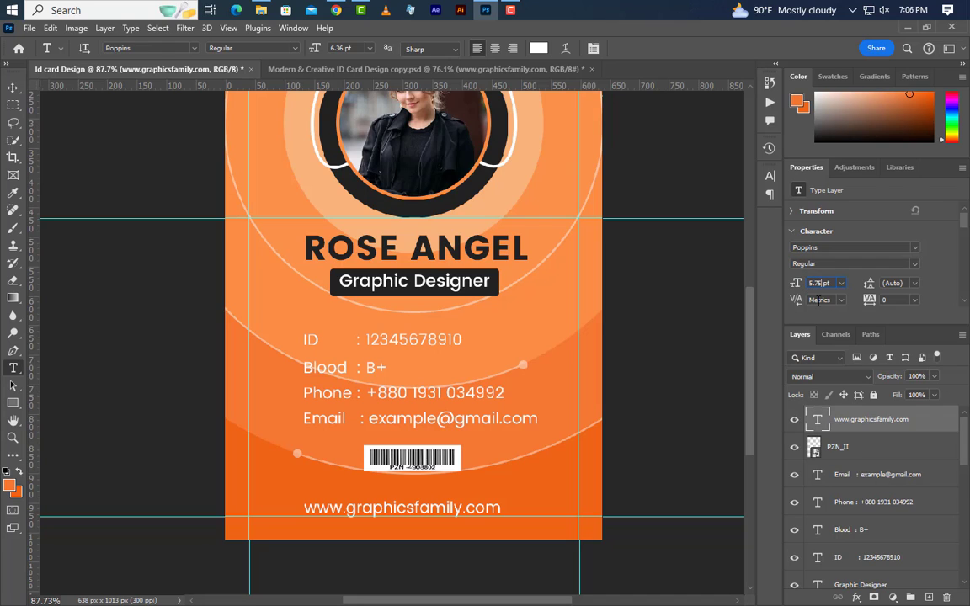
{"action": "left_click_drag", "start_coordinate": [892, 301], "coordinate": [873, 300]}
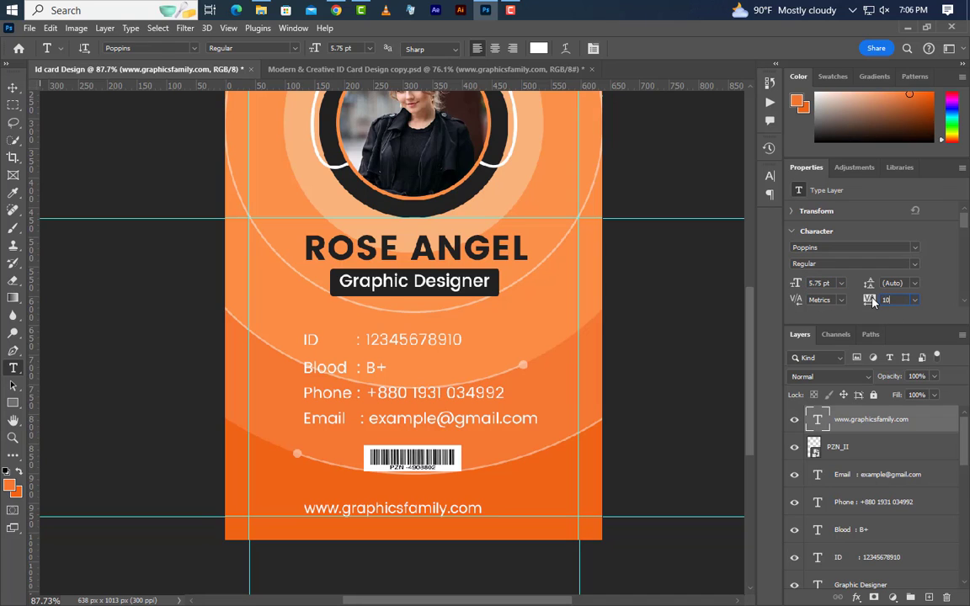
{"action": "type", "text": "100"}
{"action": "key", "text": "Return"}
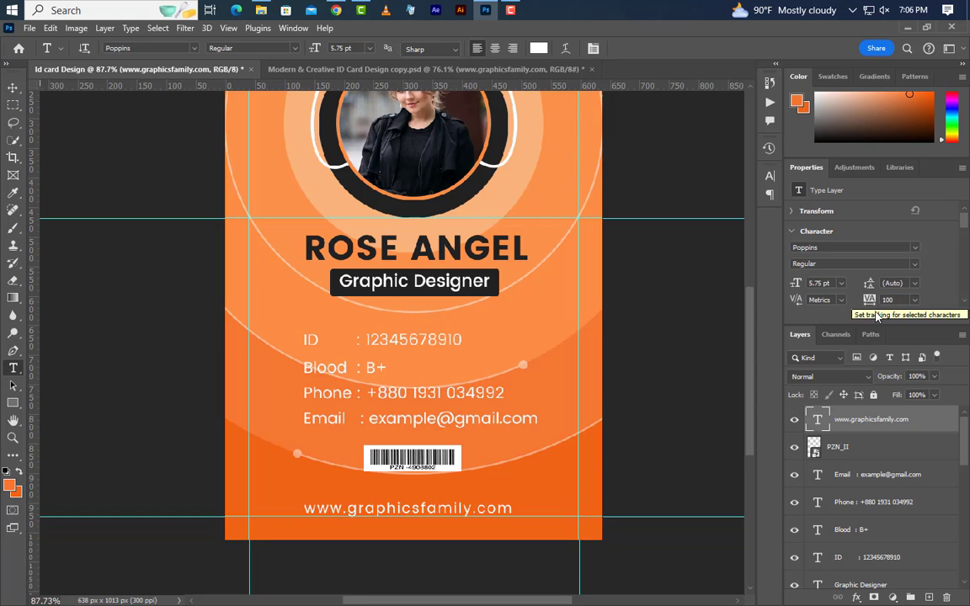
- Group the ID, Blood, Phone and Email lines into a group named Info
{"action": "scroll", "coordinate": [485, 493], "scroll_direction": "down", "scroll_amount": 3}
{"action": "left_click", "coordinate": [847, 452]}
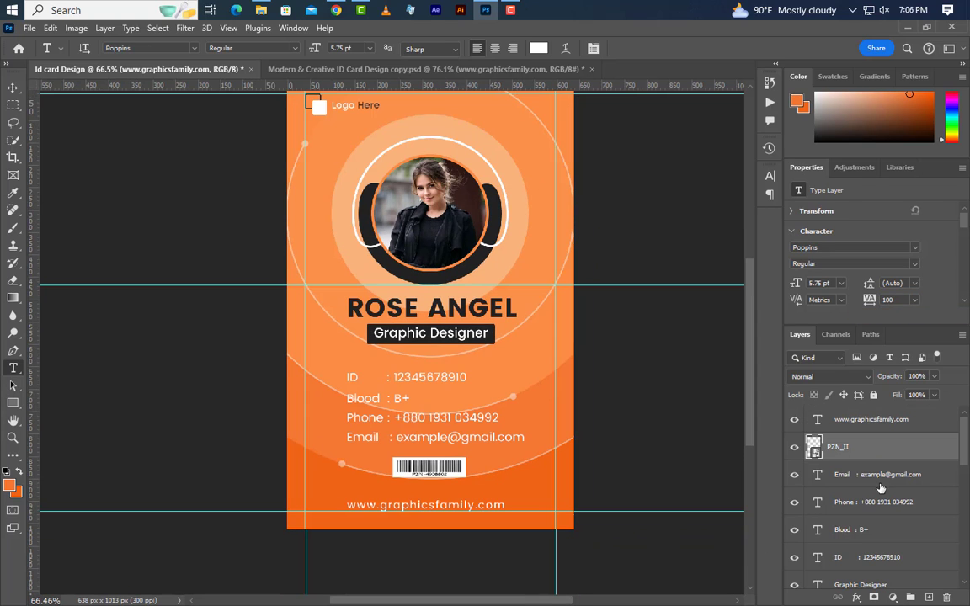
{"action": "left_click", "coordinate": [863, 476]}
{"action": "left_click", "coordinate": [877, 507], "text": "ctrl"}
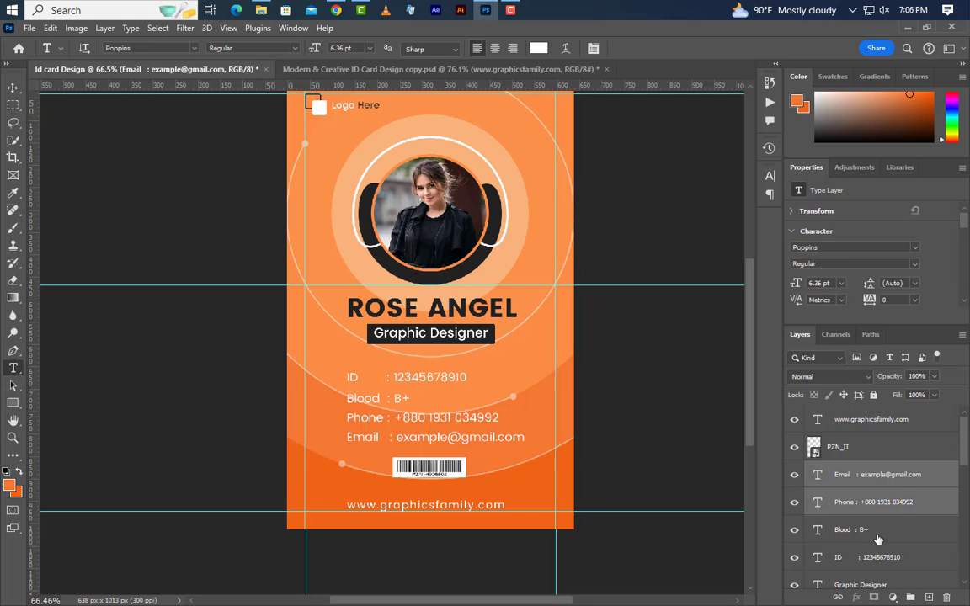
{"action": "left_click", "coordinate": [878, 561], "text": "shift"}
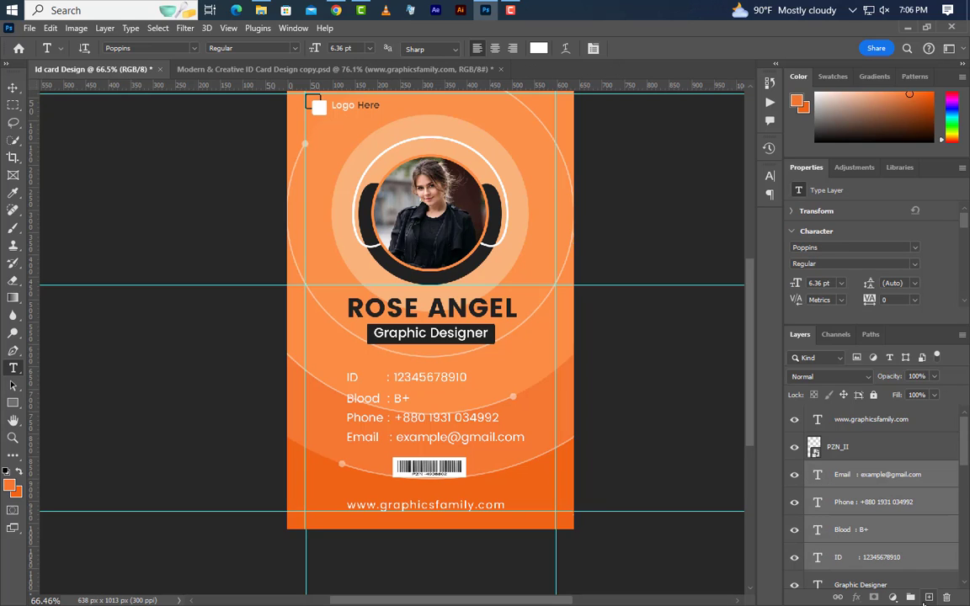
{"action": "left_click", "coordinate": [911, 598]}
{"action": "double_click", "coordinate": [848, 470]}
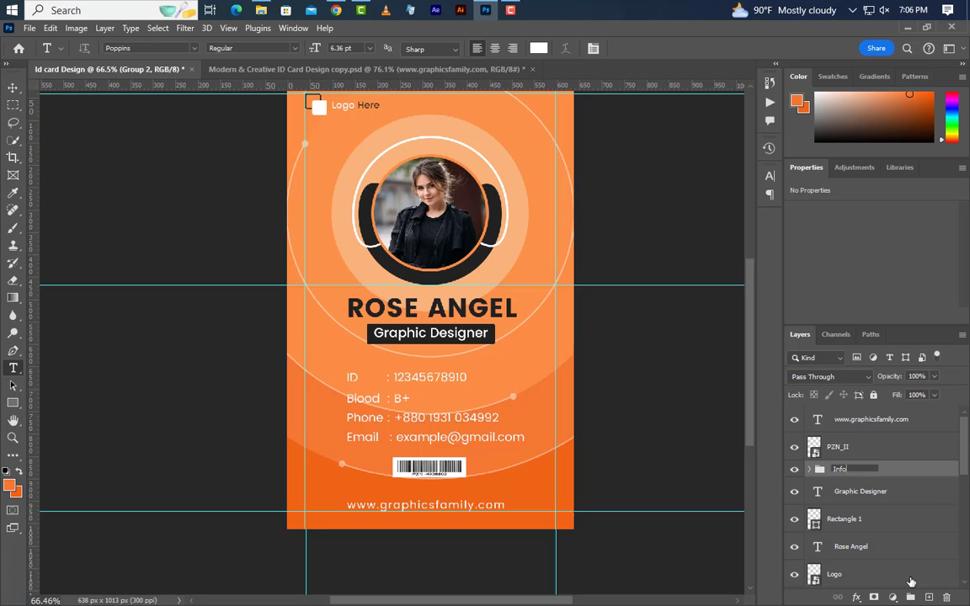
{"action": "key", "text": "Return"}
- Align the website text, barcode, Info group, title, Rectangle 1 and name to the card's horizontal centre
{"action": "key", "text": "ctrl+a"}
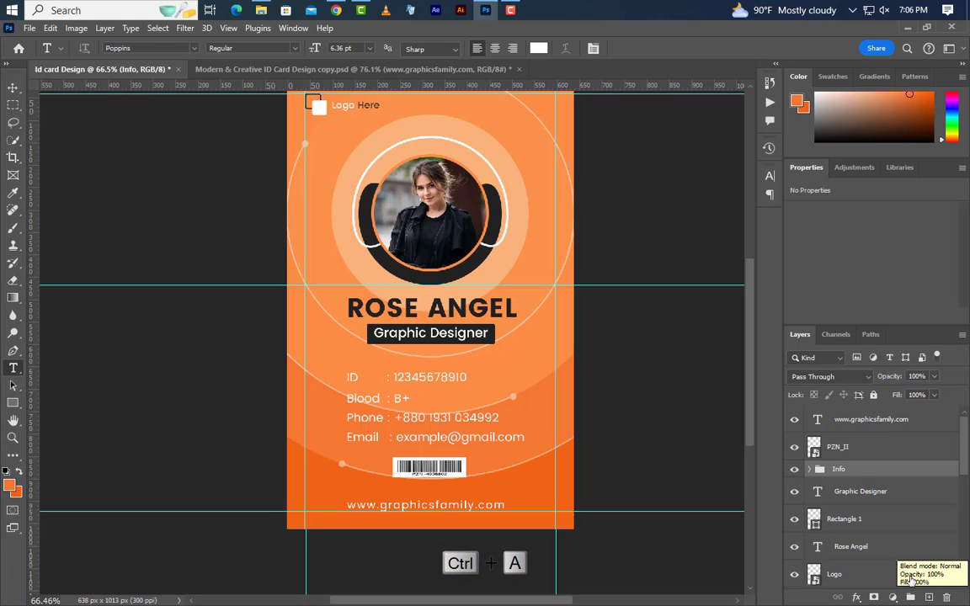
{"action": "left_click", "coordinate": [871, 419]}
{"action": "left_click", "coordinate": [867, 447], "text": "ctrl"}
{"action": "left_click", "coordinate": [868, 469], "text": "ctrl"}
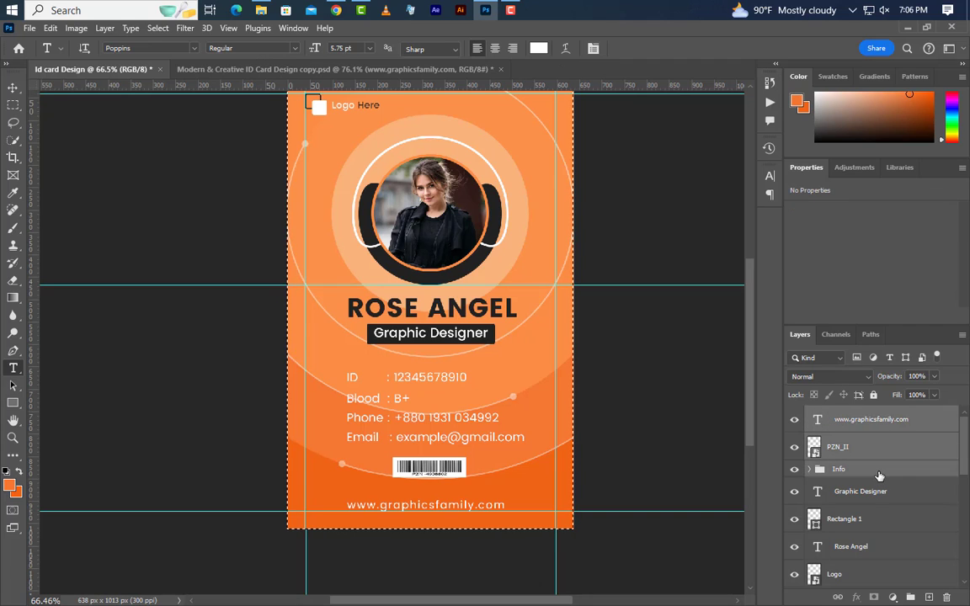
{"action": "left_click", "coordinate": [875, 491], "text": "ctrl"}
{"action": "left_click", "coordinate": [875, 520], "text": "ctrl"}
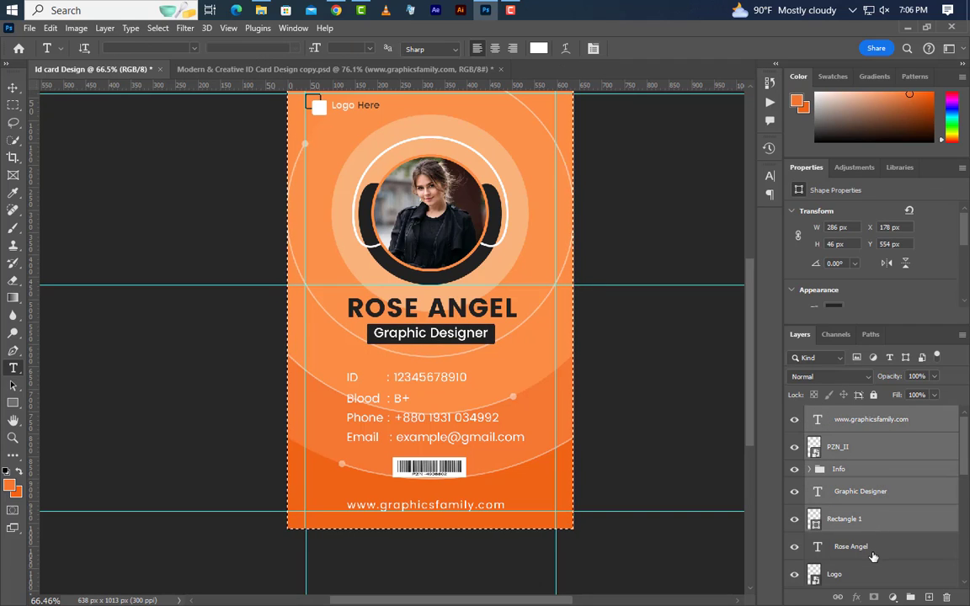
{"action": "left_click", "coordinate": [876, 546], "text": "ctrl"}
{"action": "left_click", "coordinate": [13, 87]}
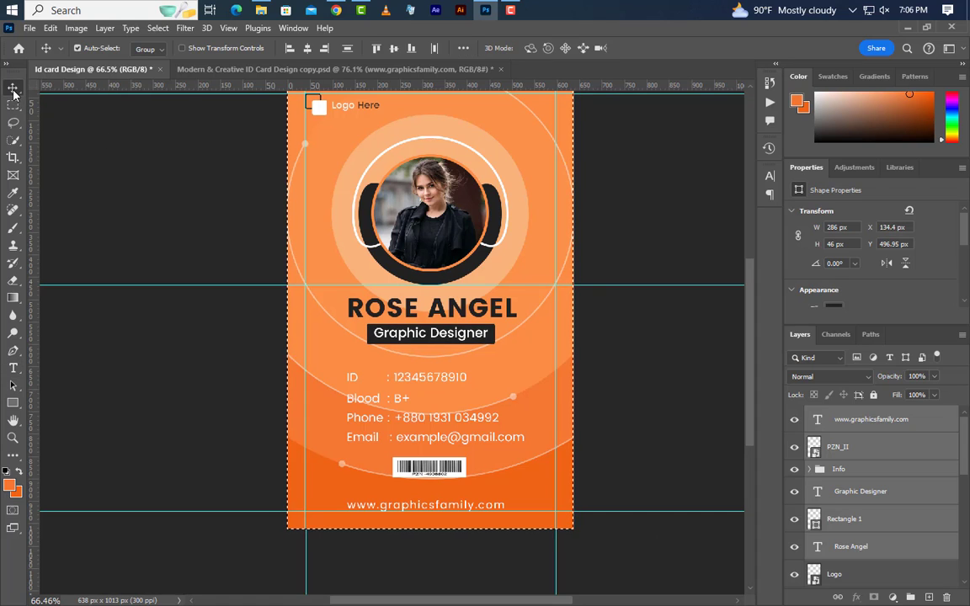
{"action": "left_click", "coordinate": [306, 48]}
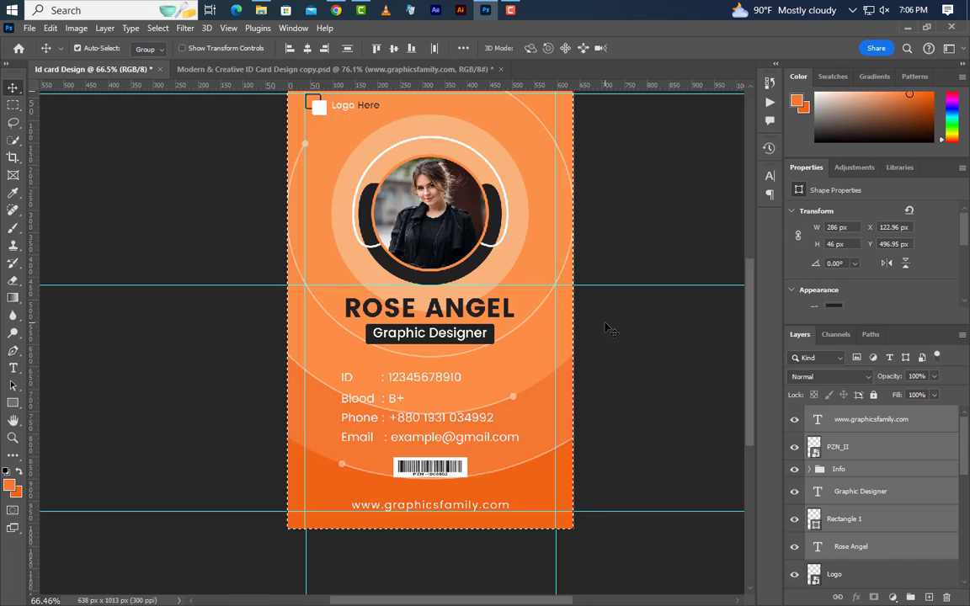
{"action": "left_click", "coordinate": [158, 27]}
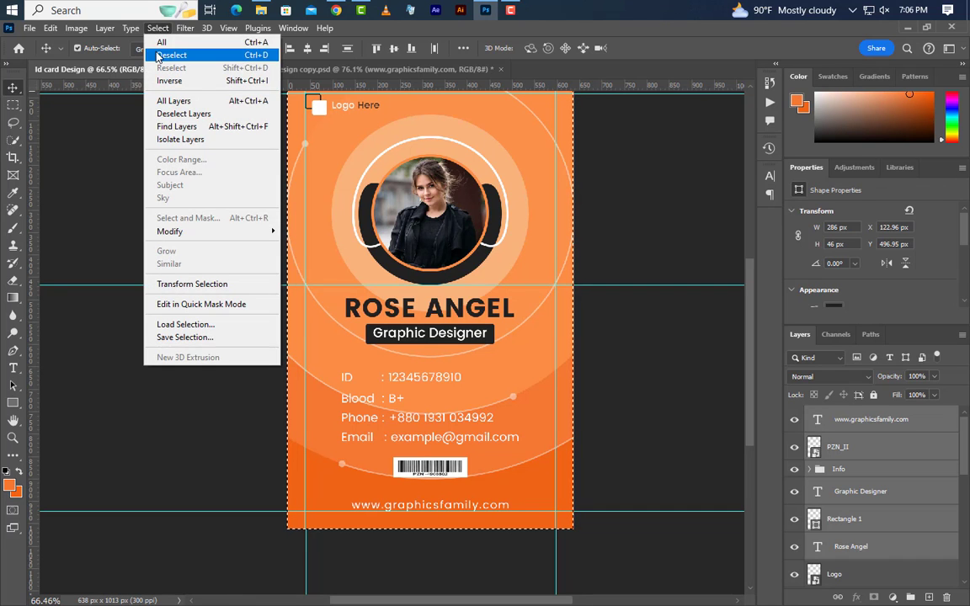
{"action": "left_click", "coordinate": [145, 51]}
{"action": "scroll", "coordinate": [453, 547], "scroll_direction": "up", "scroll_amount": 3}
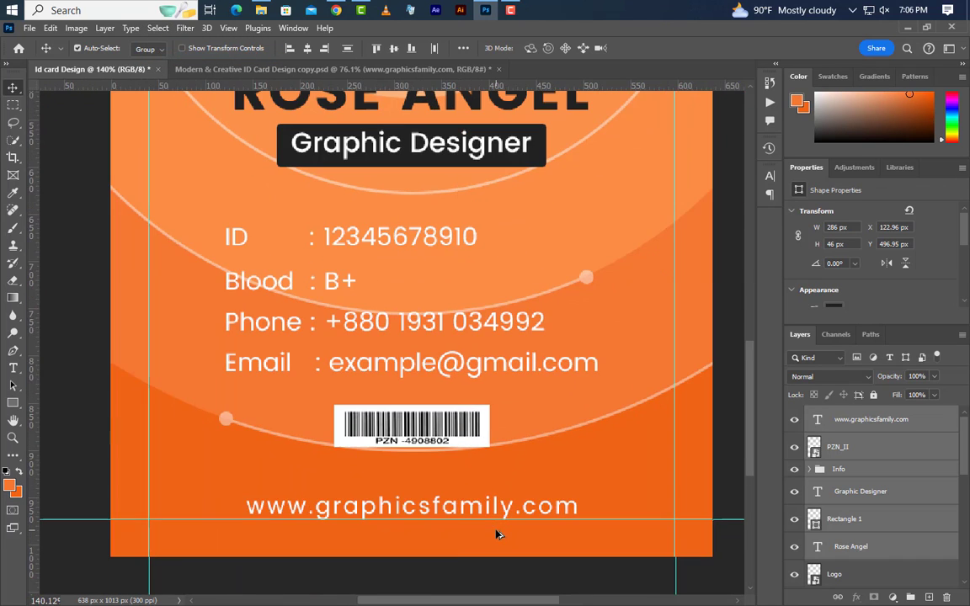
- Inside Group 1, draw a 120 × 3 px line at the footer's left side
{"action": "scroll", "coordinate": [866, 523], "scroll_direction": "down", "scroll_amount": 8}
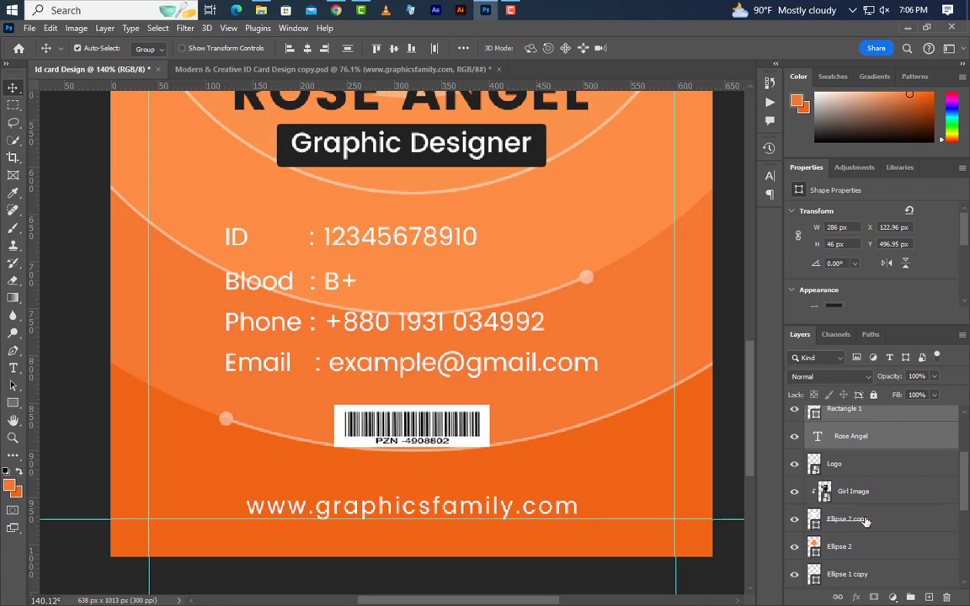
{"action": "left_click", "coordinate": [811, 486]}
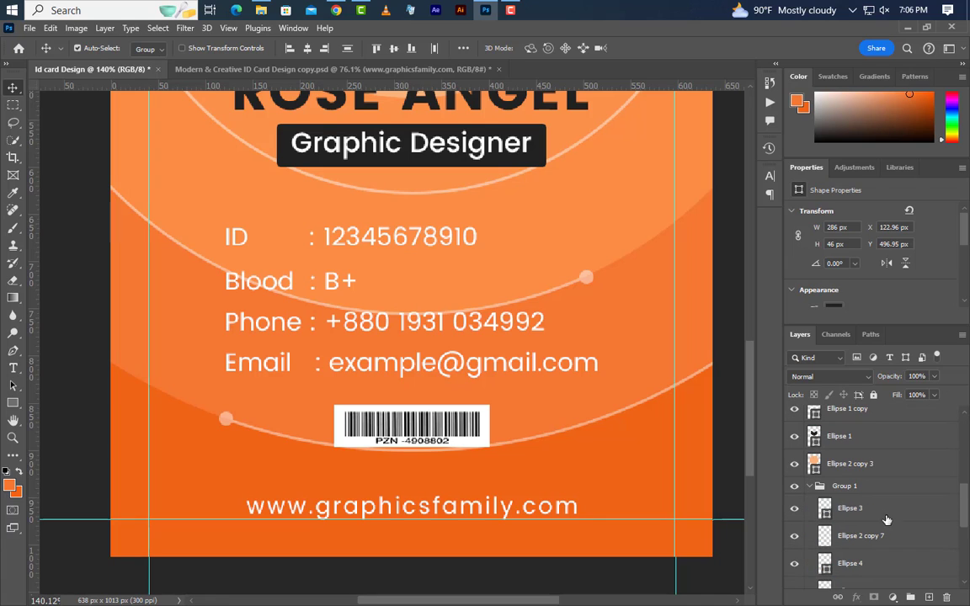
{"action": "left_click", "coordinate": [898, 510]}
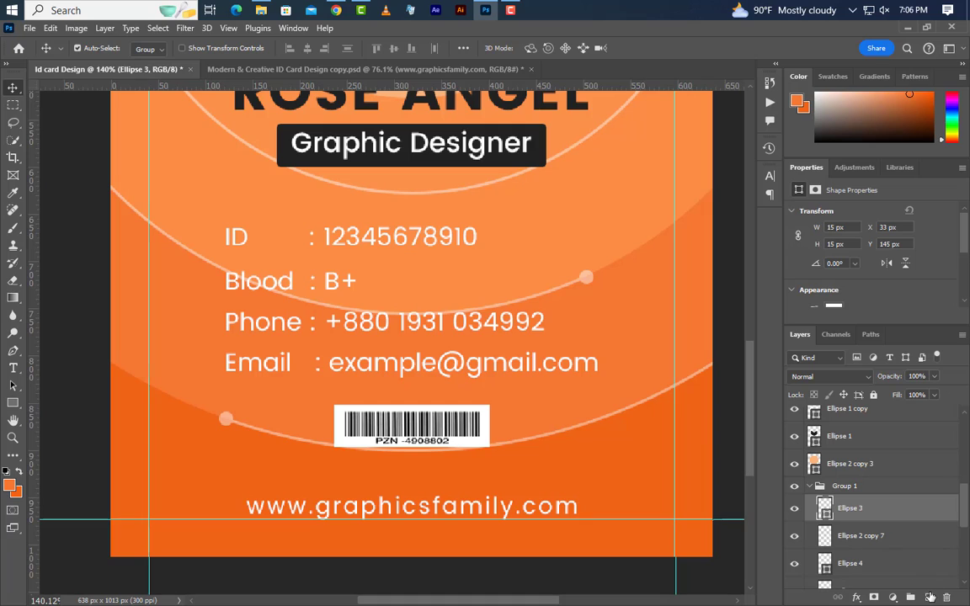
{"action": "left_click", "coordinate": [930, 597]}
{"action": "left_click", "coordinate": [13, 403]}
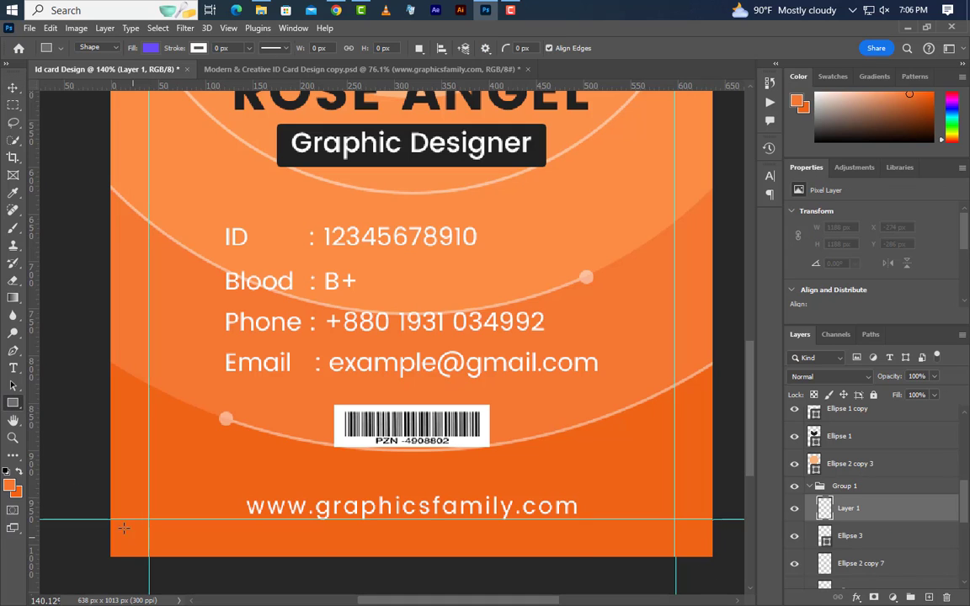
{"action": "left_click_drag", "start_coordinate": [107, 516], "coordinate": [233, 532]}
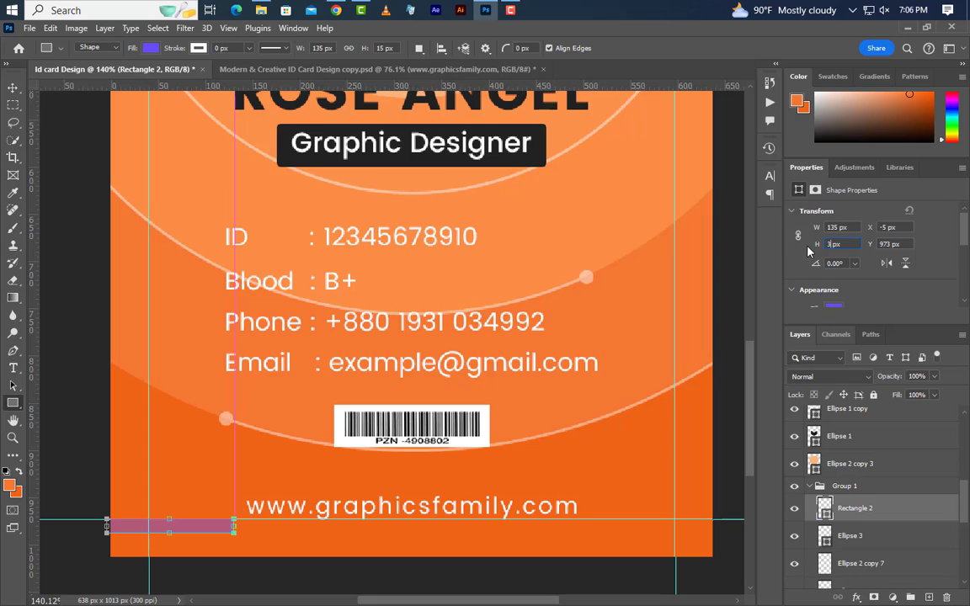
{"action": "type", "text": "3"}
{"action": "key", "text": "Return"}
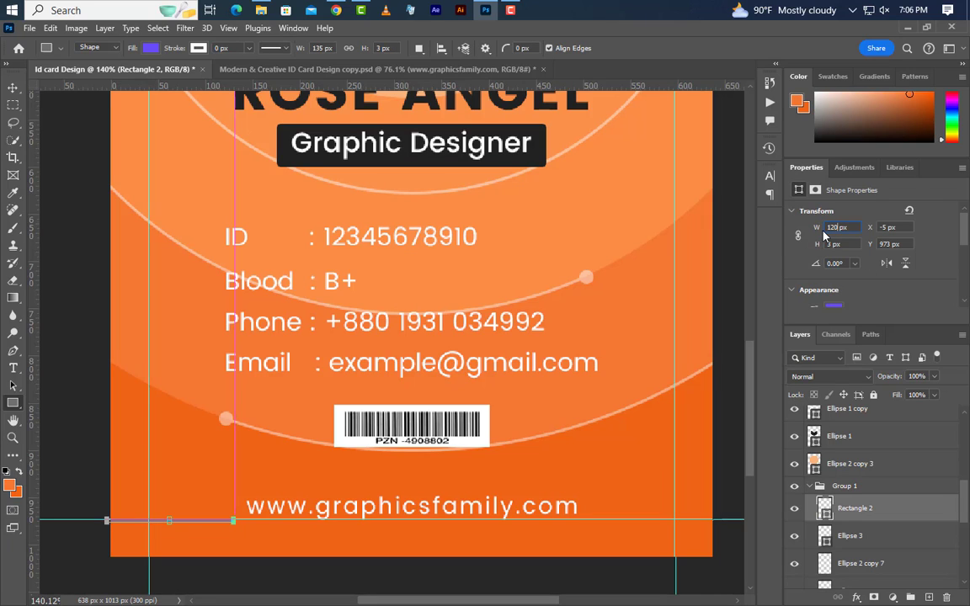
- Nudge the line up slightly and fill it white
{"action": "left_click", "coordinate": [13, 90]}
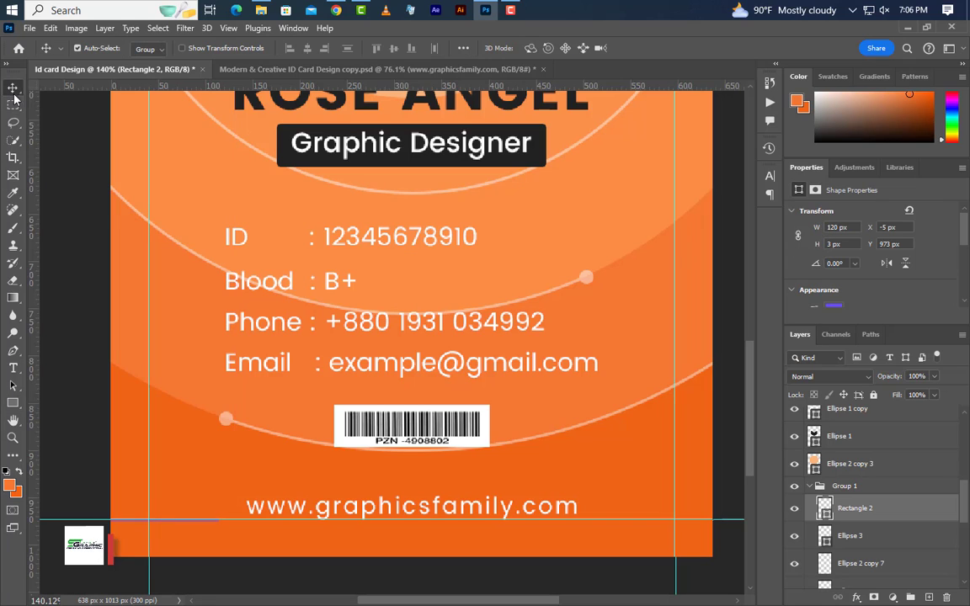
{"action": "key", "text": "Up"}
{"action": "key", "text": "Up"}
{"action": "key", "text": "Up"}
{"action": "key", "text": "Up"}
{"action": "key", "text": "Up"}
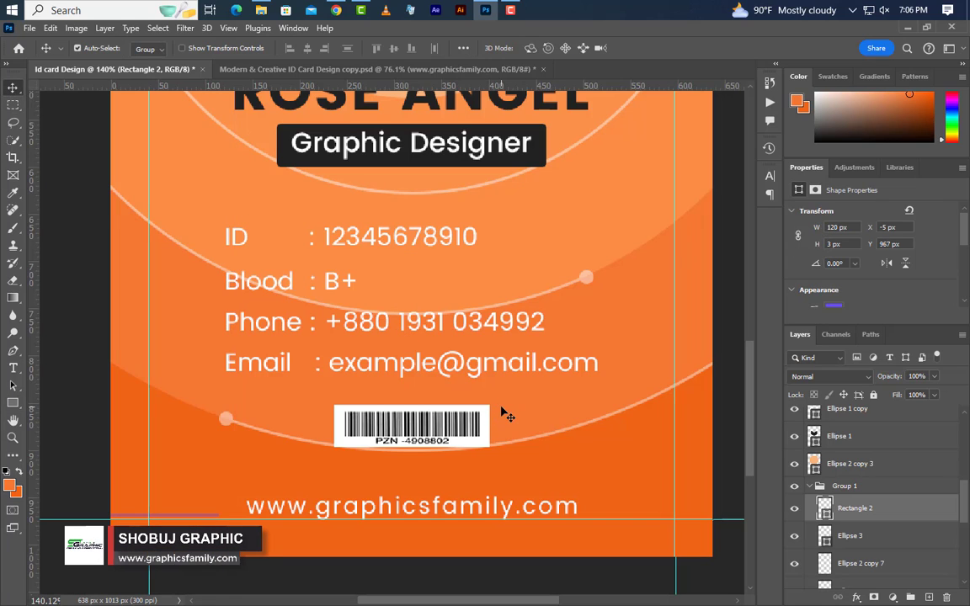
{"action": "key", "text": "Up"}
{"action": "key", "text": "Up"}
{"action": "key", "text": "Up"}
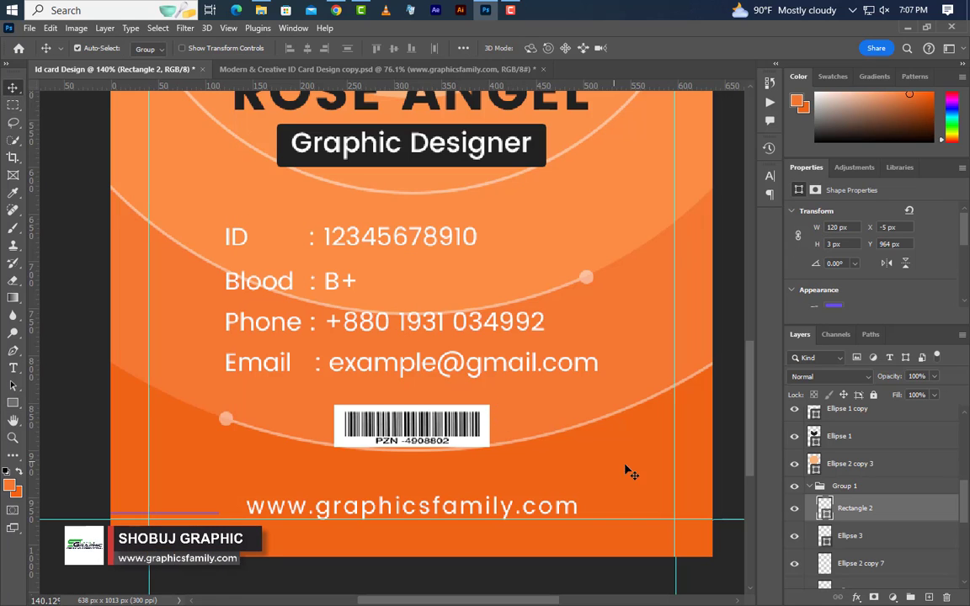
{"action": "double_click", "coordinate": [826, 511]}
{"action": "left_click", "coordinate": [614, 373]}
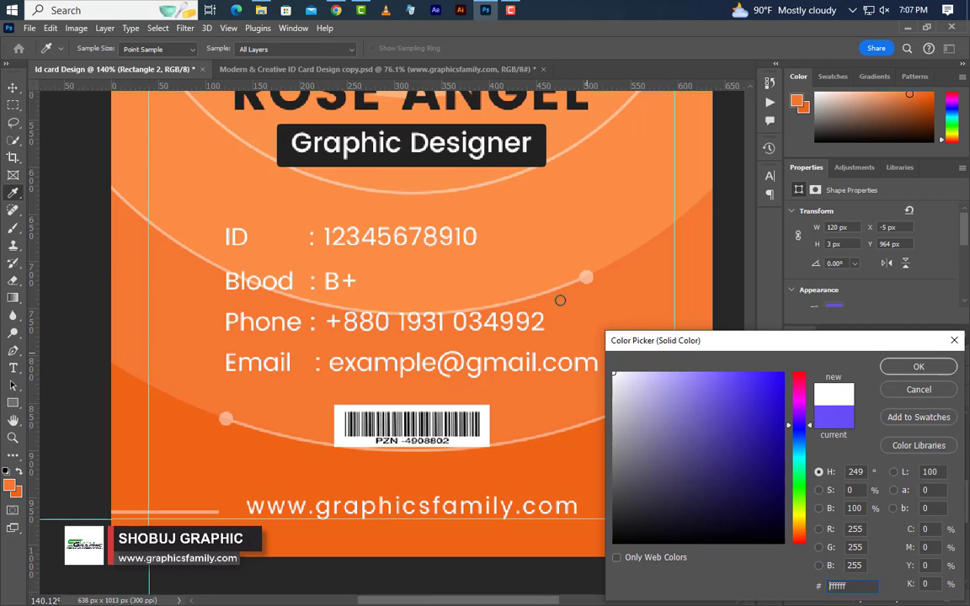
{"action": "left_click", "coordinate": [942, 366]}
- Duplicate the white line and move the copy to the footer's right side
{"action": "left_click_drag", "start_coordinate": [845, 508], "coordinate": [927, 599]}
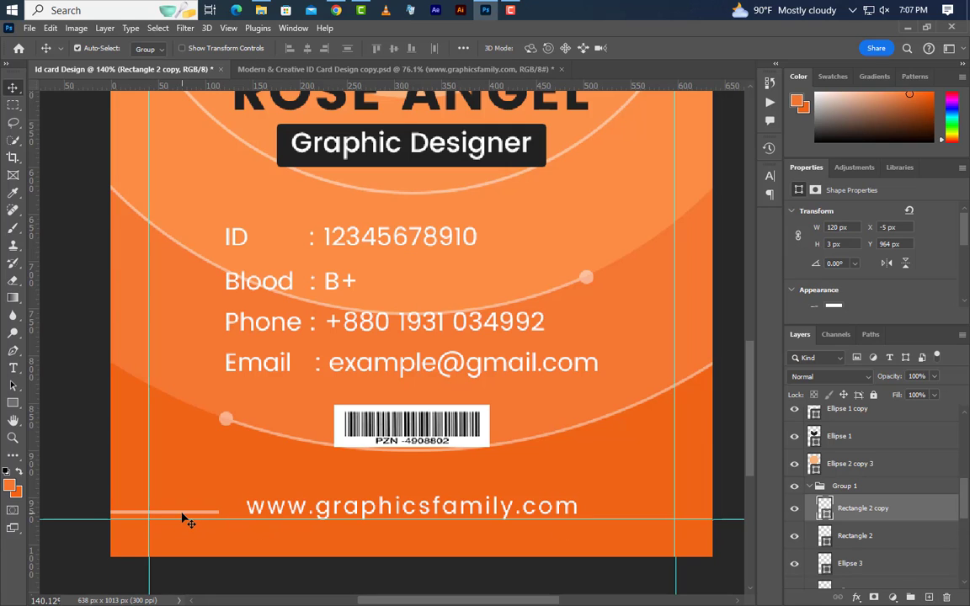
{"action": "key", "text": "ctrl+t"}
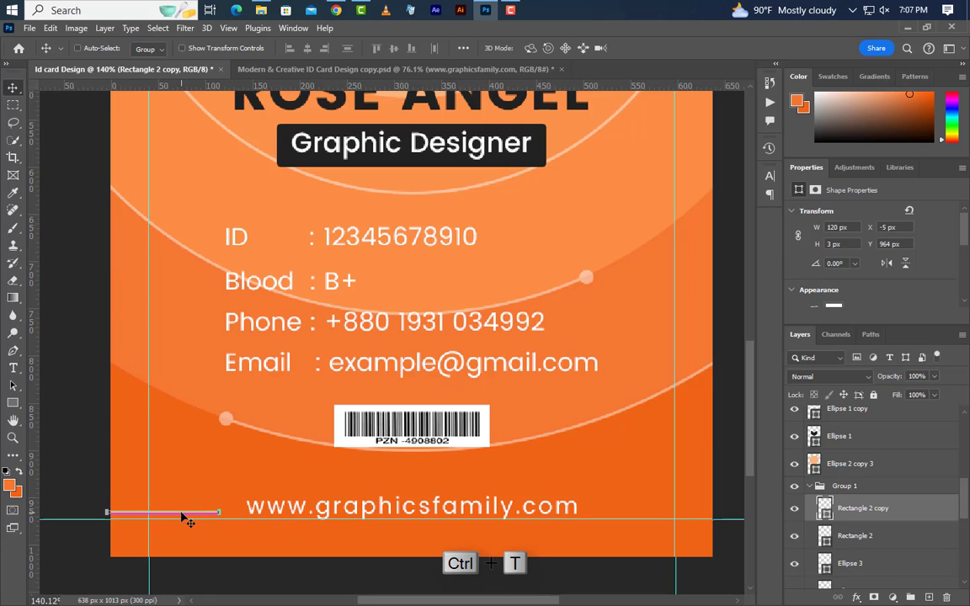
{"action": "left_click_drag", "start_coordinate": [184, 518], "coordinate": [685, 517]}
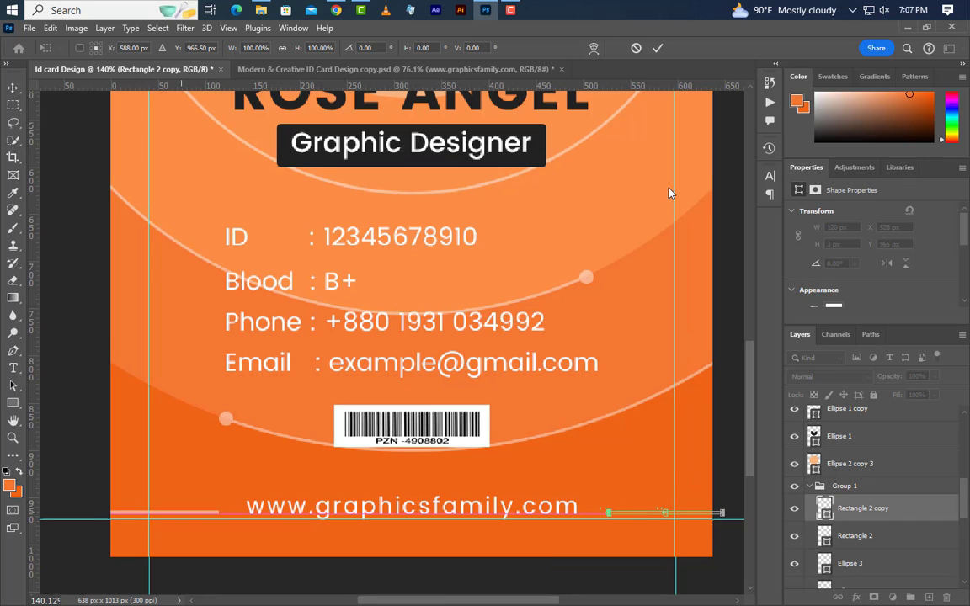
{"action": "left_click", "coordinate": [658, 48]}
{"action": "scroll", "coordinate": [474, 557], "scroll_direction": "down", "scroll_amount": 5}
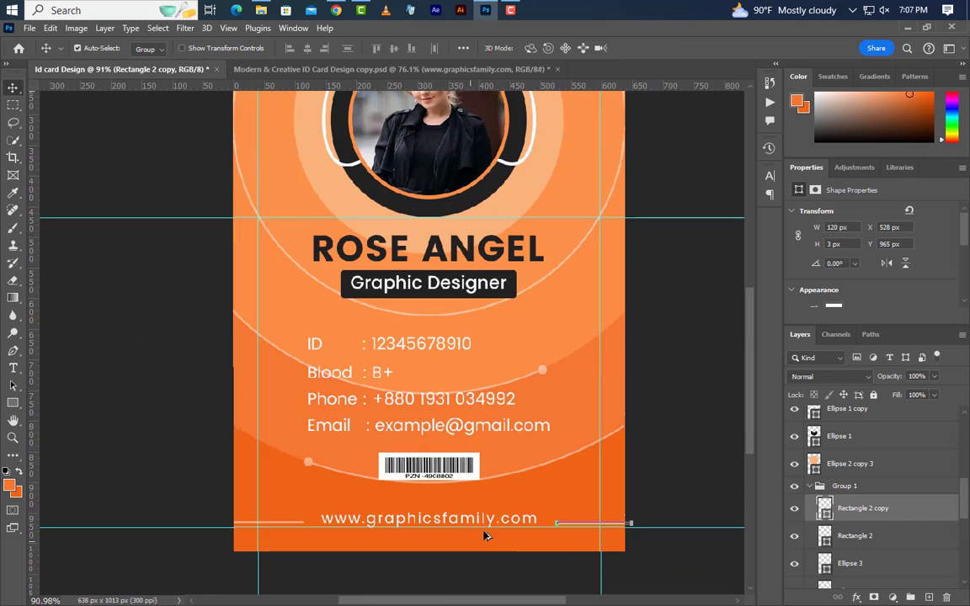
{"action": "scroll", "coordinate": [474, 421], "scroll_direction": "up", "scroll_amount": 2}
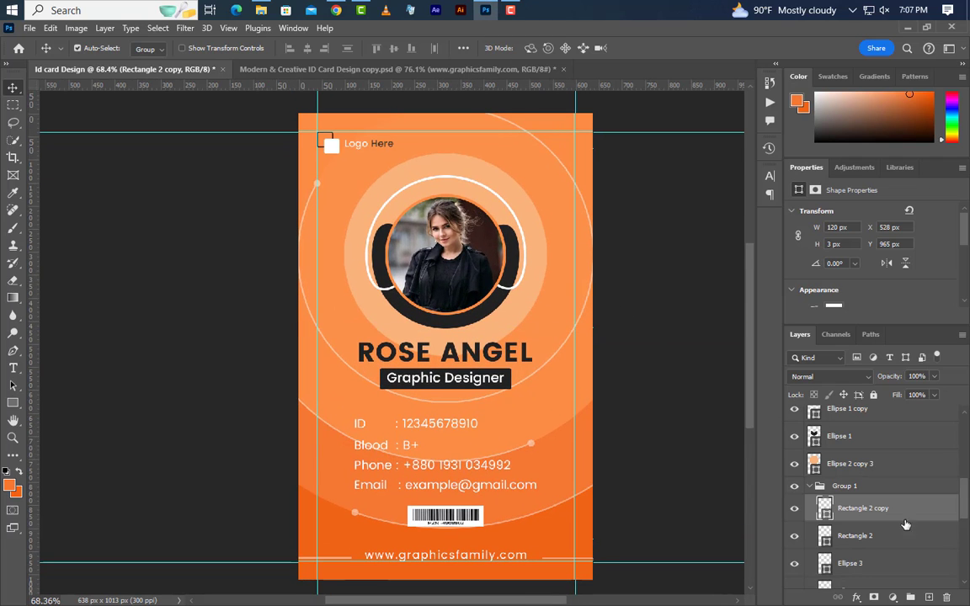
{"action": "scroll", "coordinate": [876, 488], "scroll_direction": "up", "scroll_amount": 5}
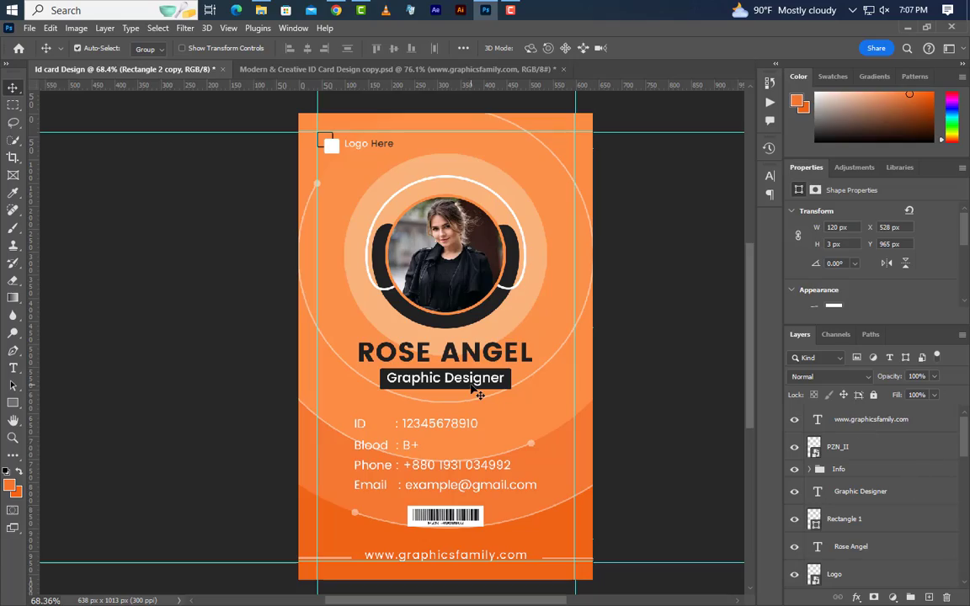